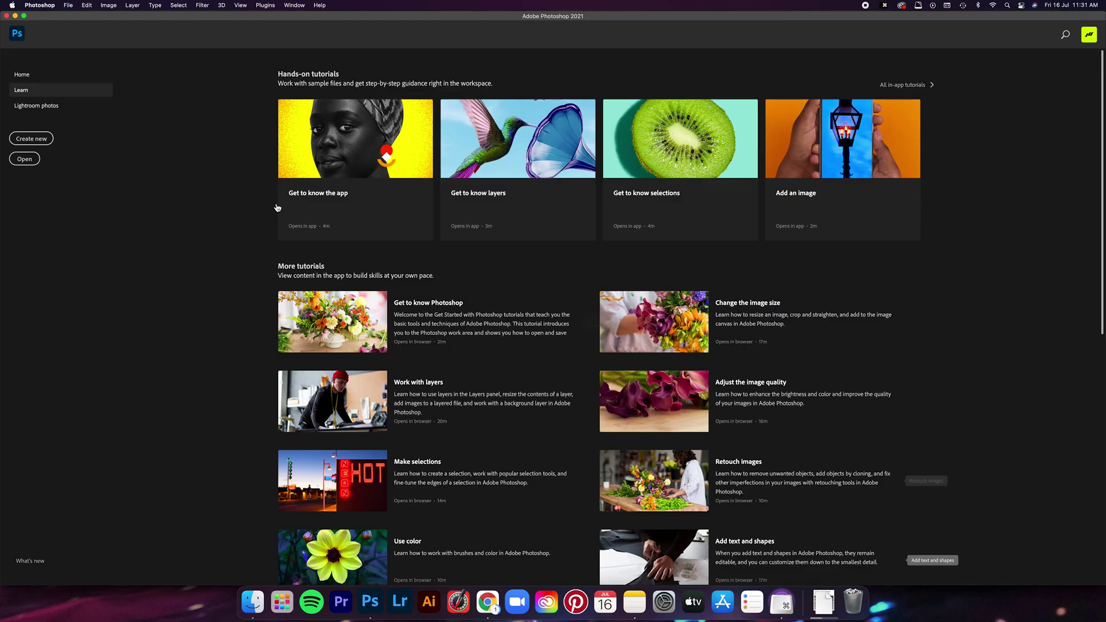
Create a new A4 landscape print document, 297 × 210 mm at 300 ppi.
click(68, 5)
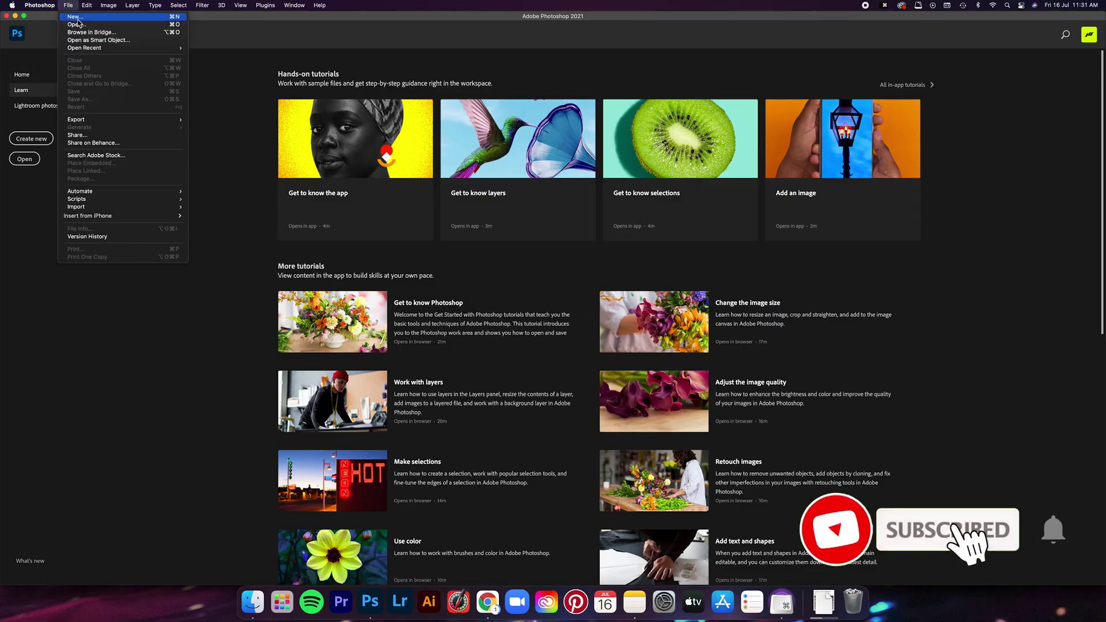
click(75, 18)
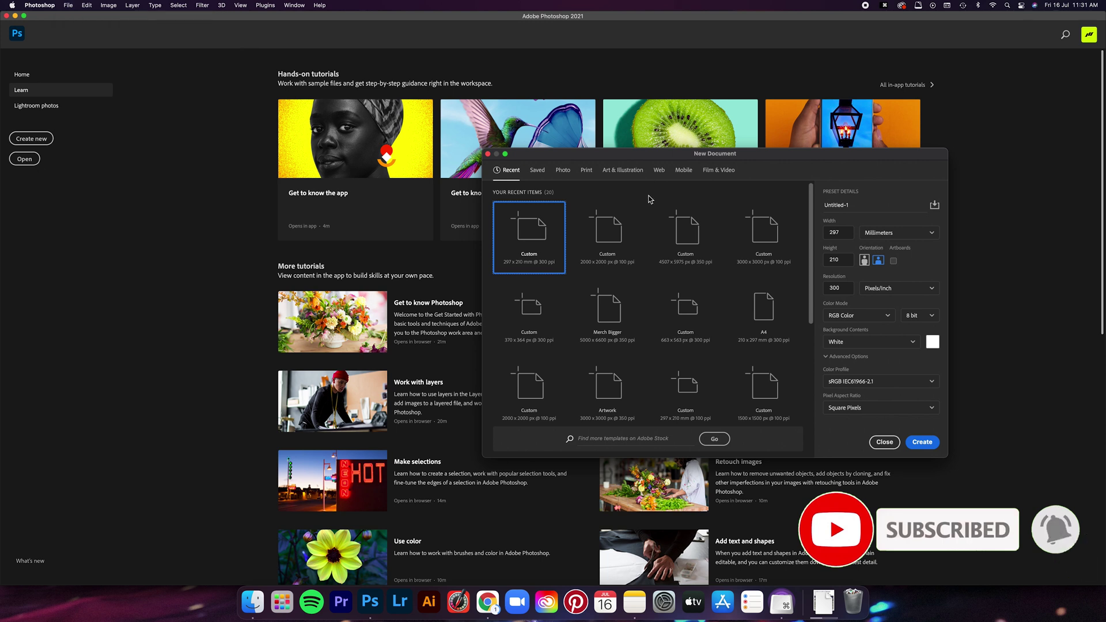
click(587, 173)
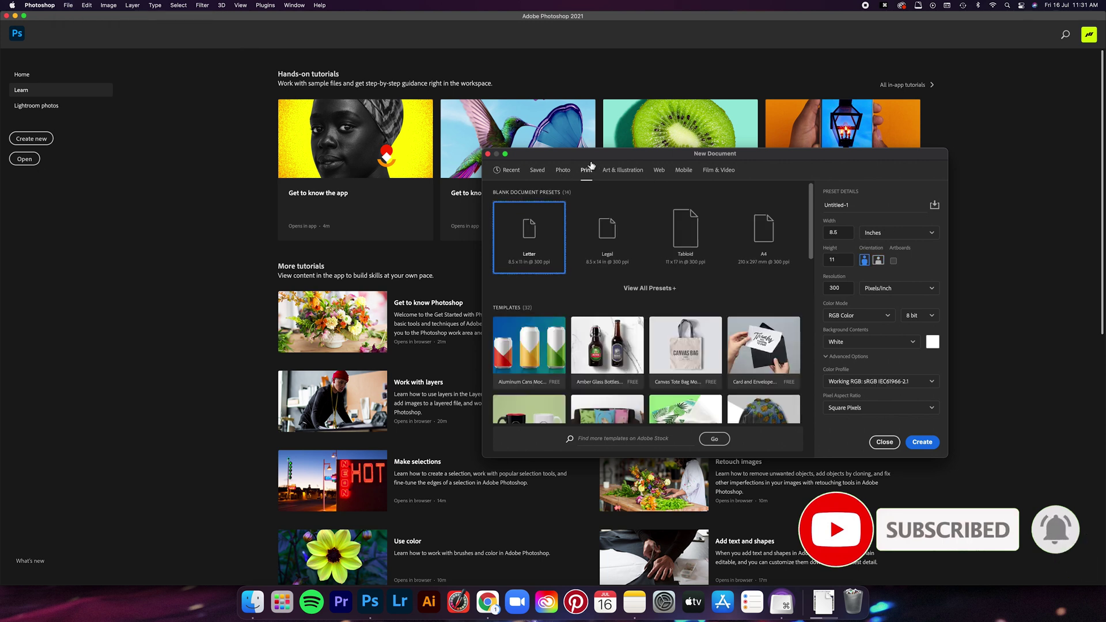
click(754, 233)
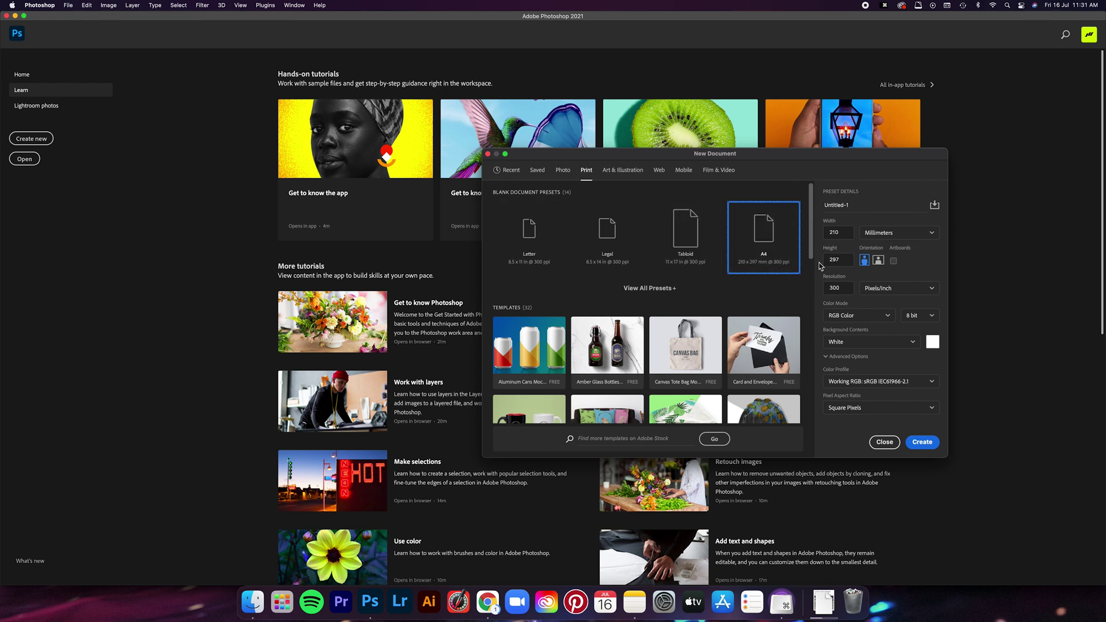
click(879, 262)
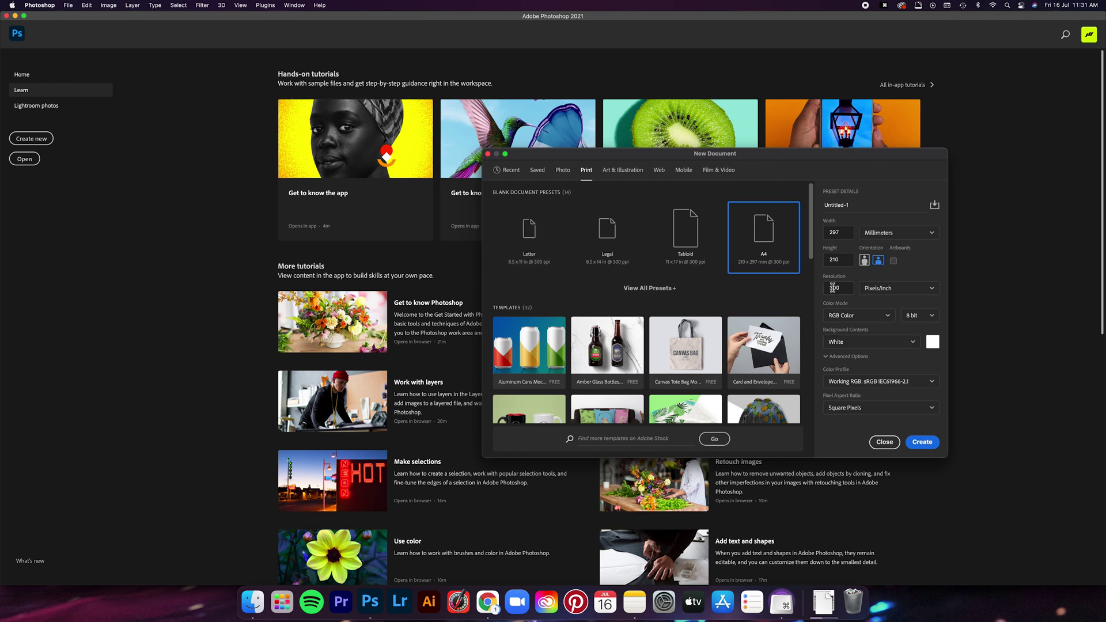
click(922, 442)
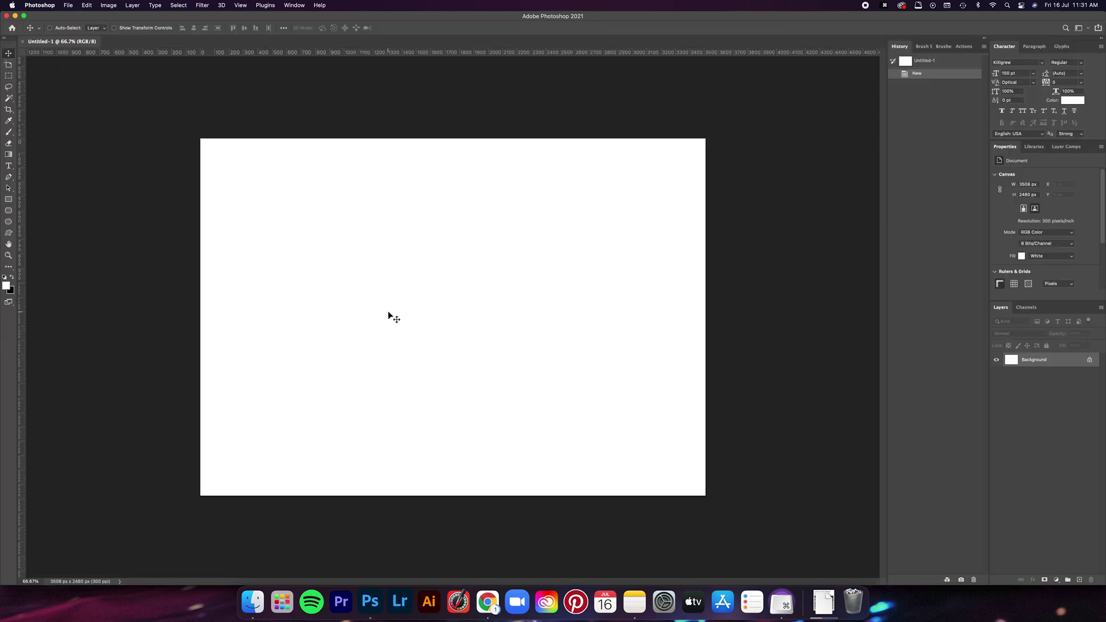
Unlock the Background layer and invert it from white to black.
click(1090, 360)
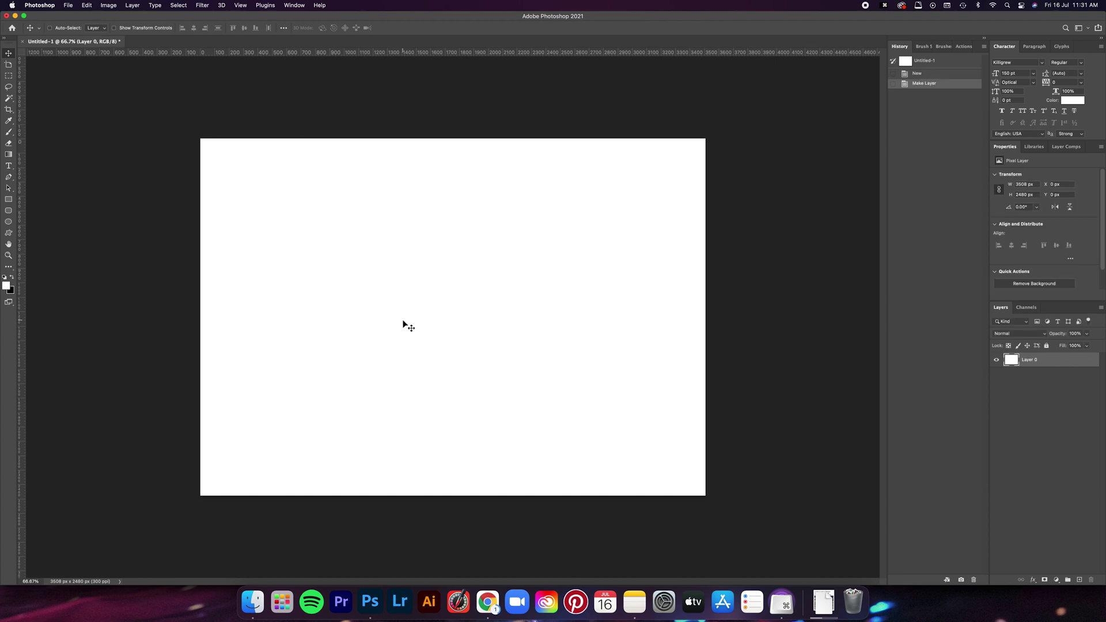
key(super)
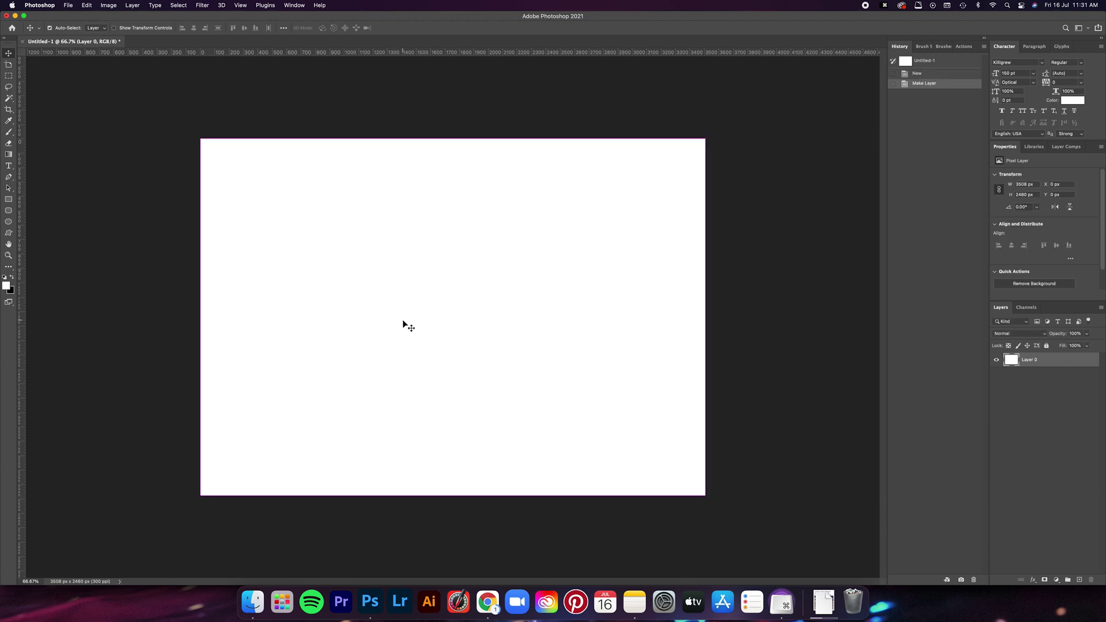
key(super+i)
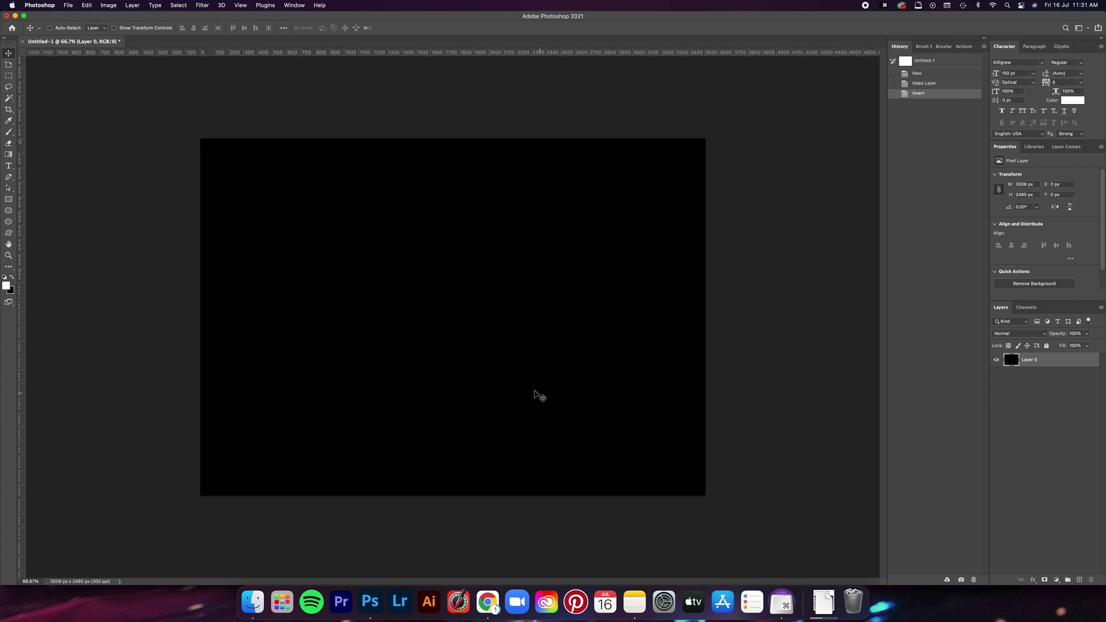
Add the word 'intuitive' in white Killigrew 150 pt and select the canvas for aligning.
key(t)
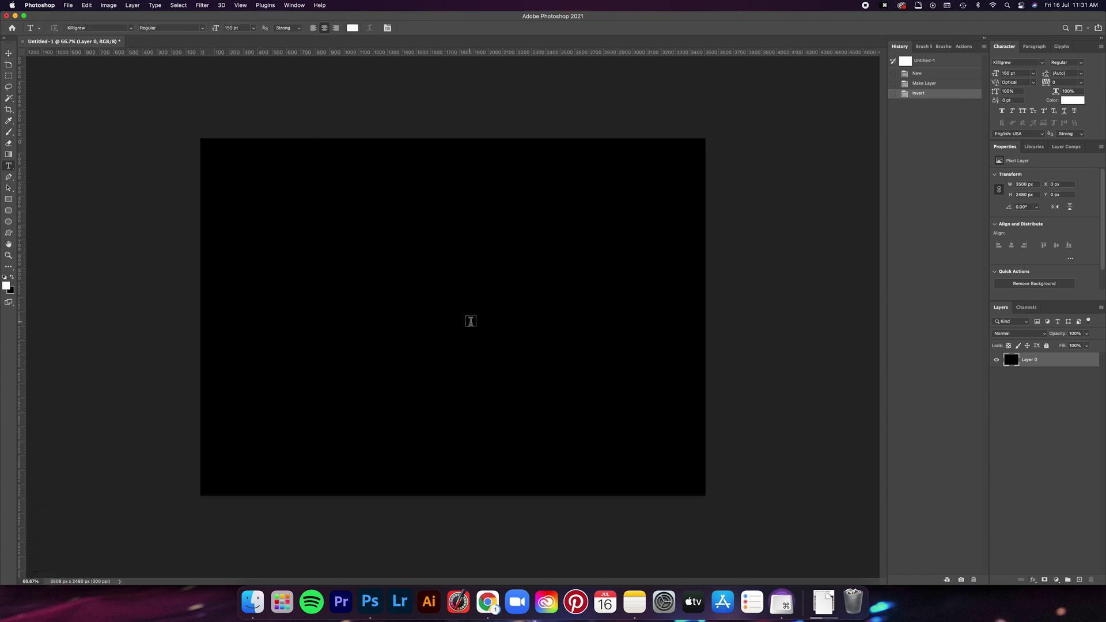
key(t)
click(462, 302)
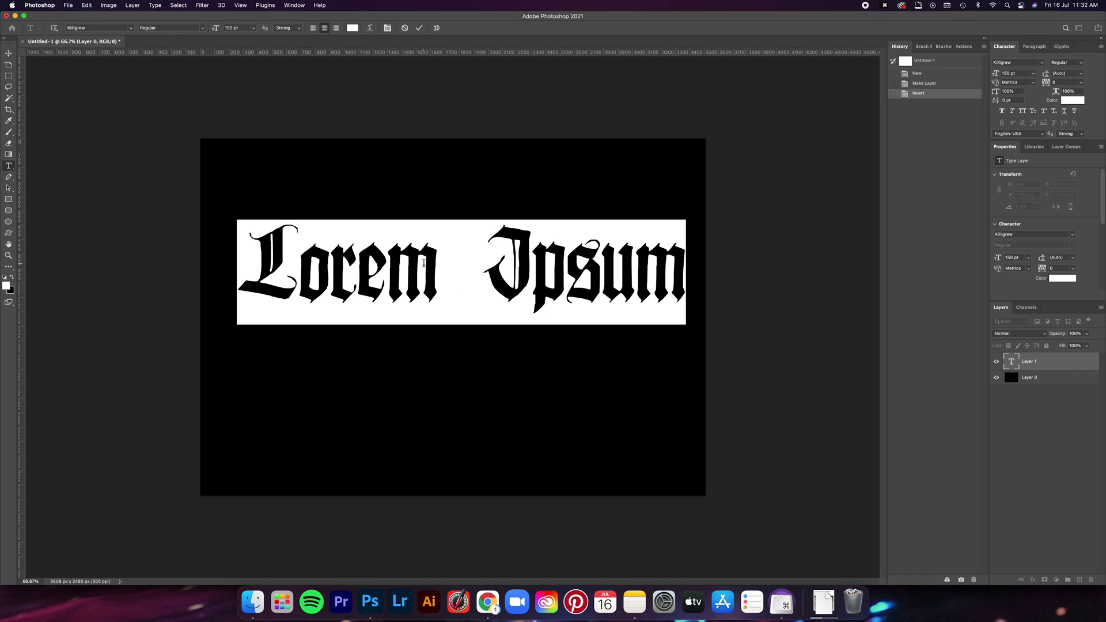
text(intuitive)
key(Escape)
key(v)
key(super+a)
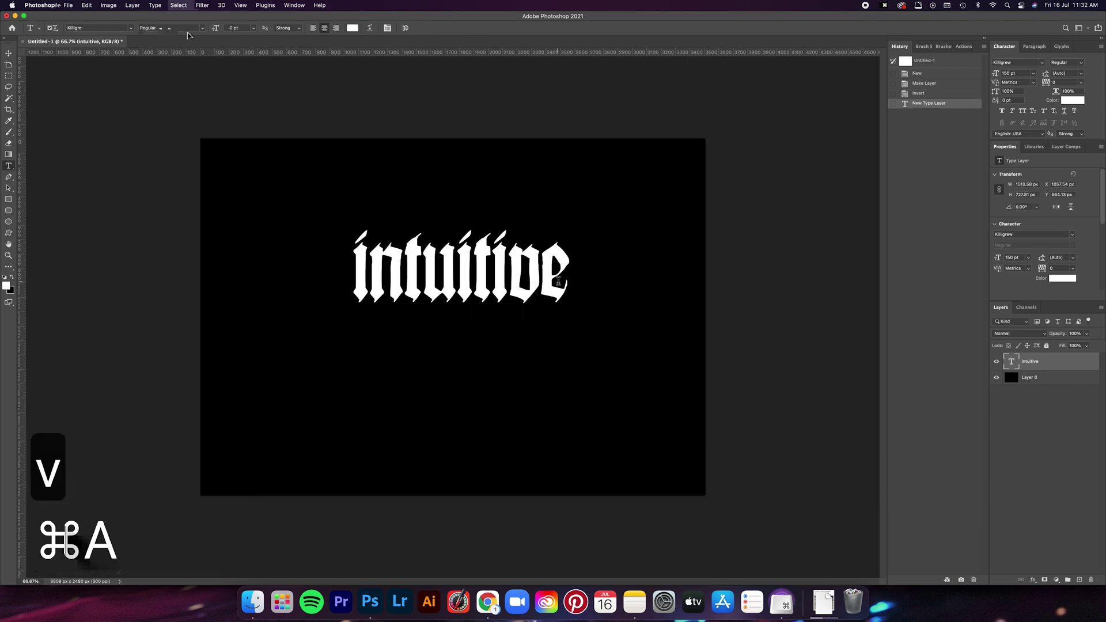
Enlarge 'intuitive', convert it to a smart object and warp it into an Arch with 38.8% bend.
key(super+d)
key(super+t)
drag(562, 270, 580, 262)
click(397, 27)
click(210, 27)
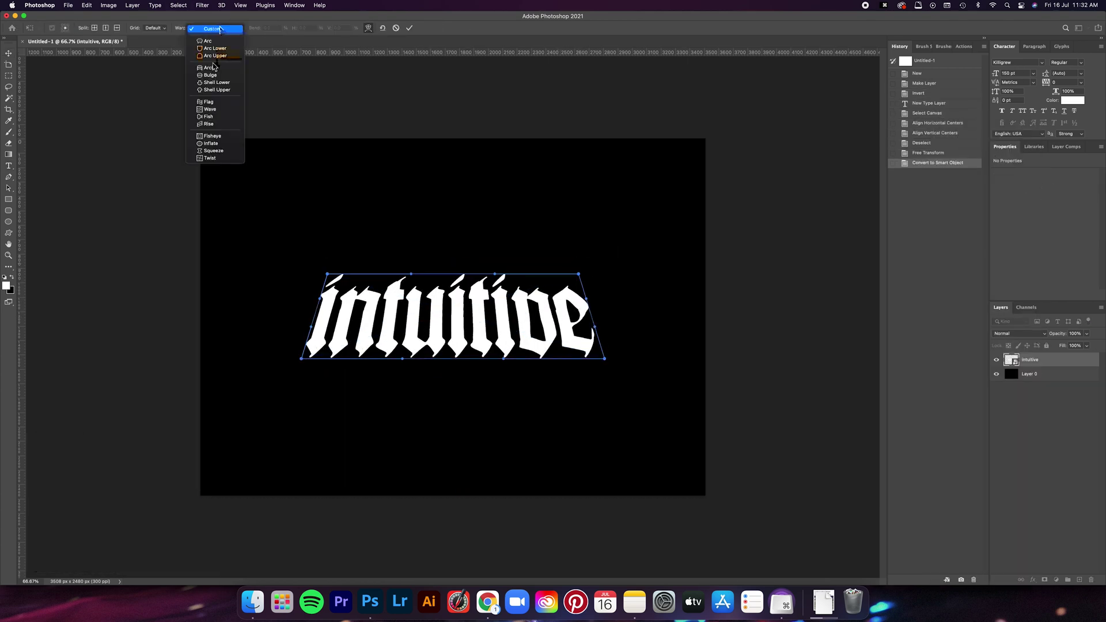
click(207, 68)
drag(453, 239, 455, 245)
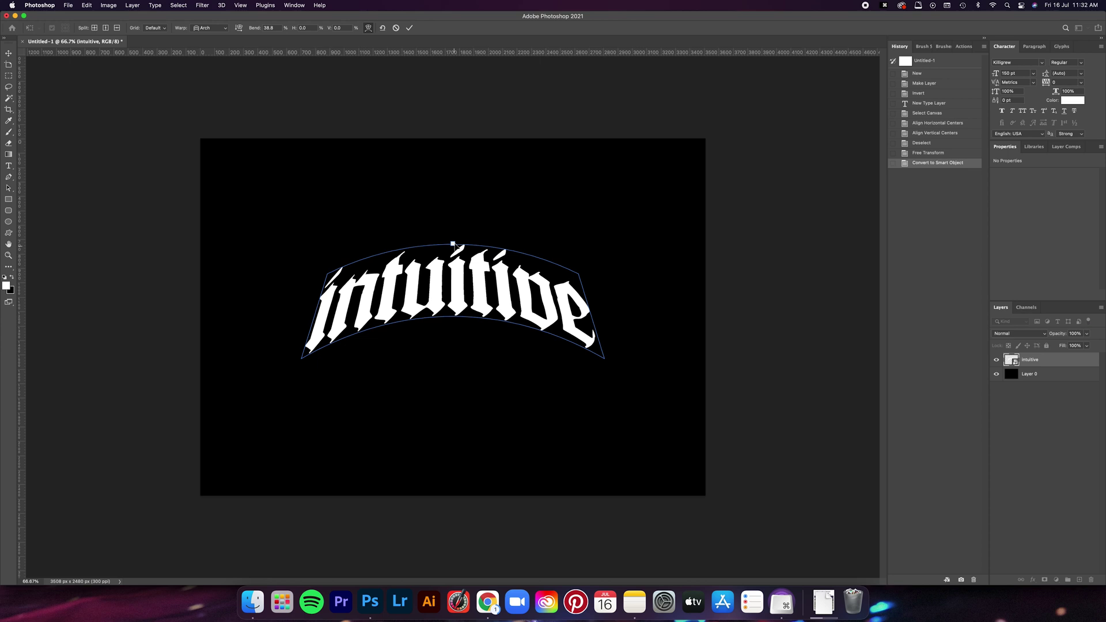
click(411, 28)
Centre the arched word vertically and horizontally on the canvas.
key(super+a)
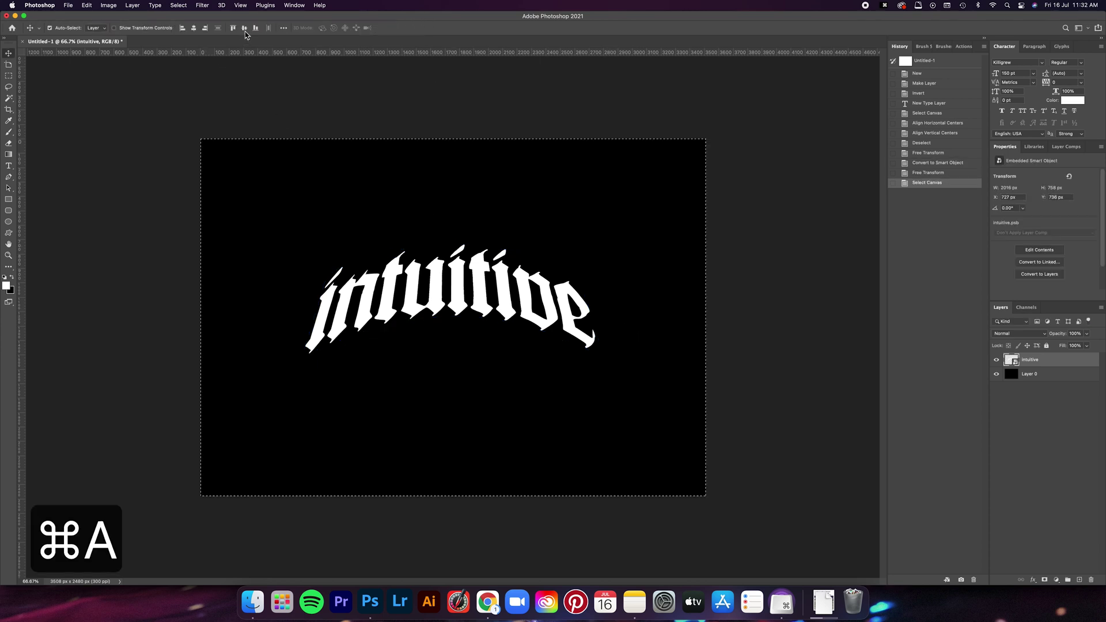
click(245, 28)
click(194, 28)
key(super+d)
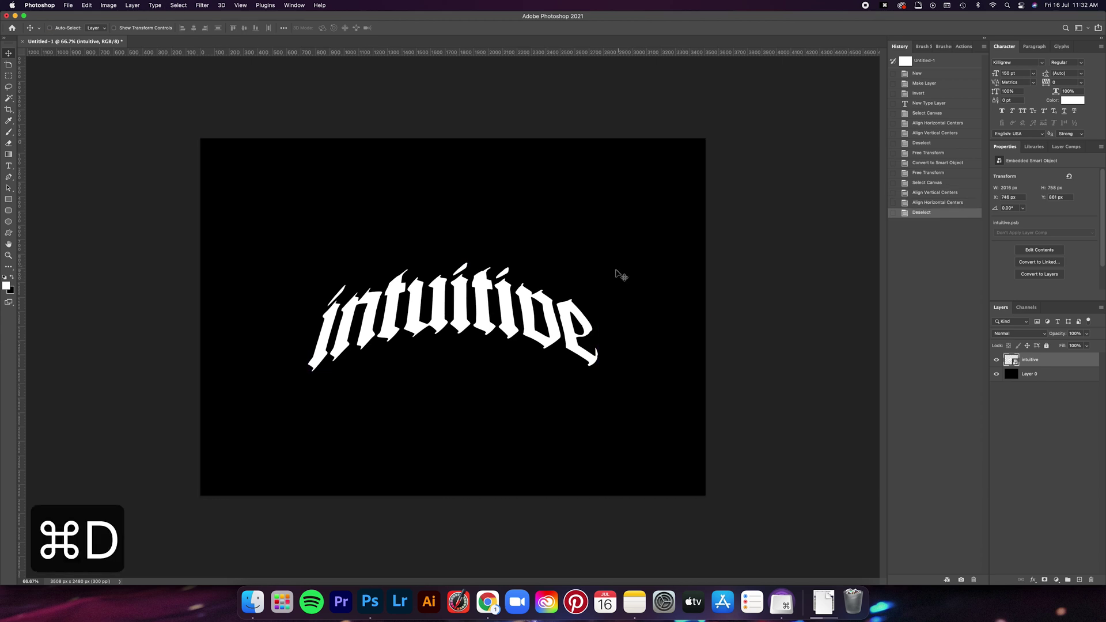
Enable Bevel & Emboss in the intuitive layer's Blending Options and reset it to default.
right_click(1042, 365)
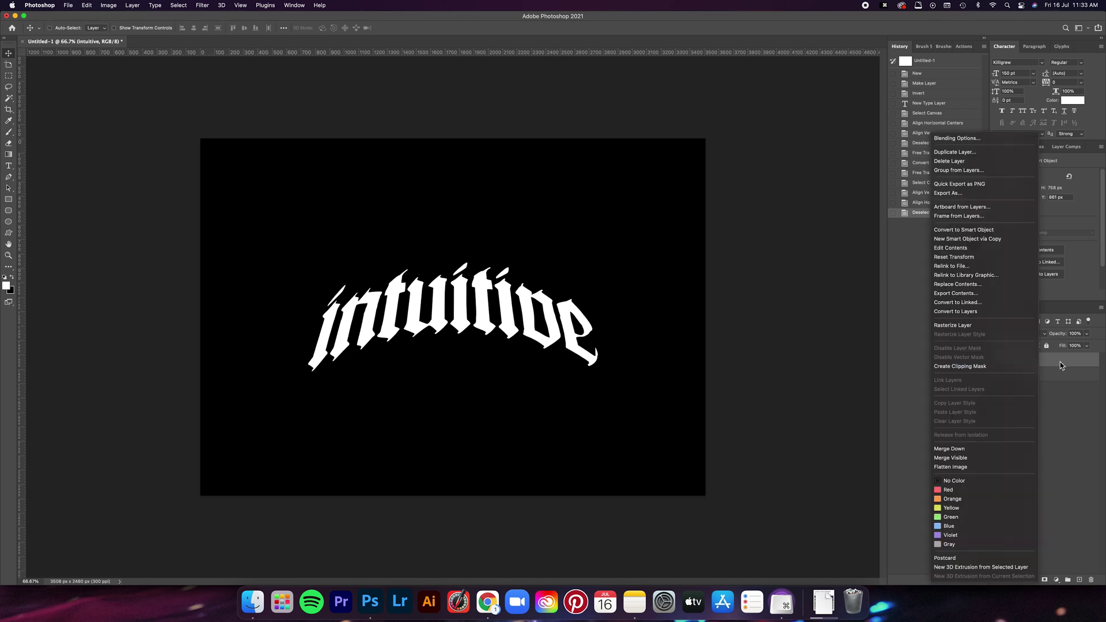
click(1060, 362)
right_click(1042, 361)
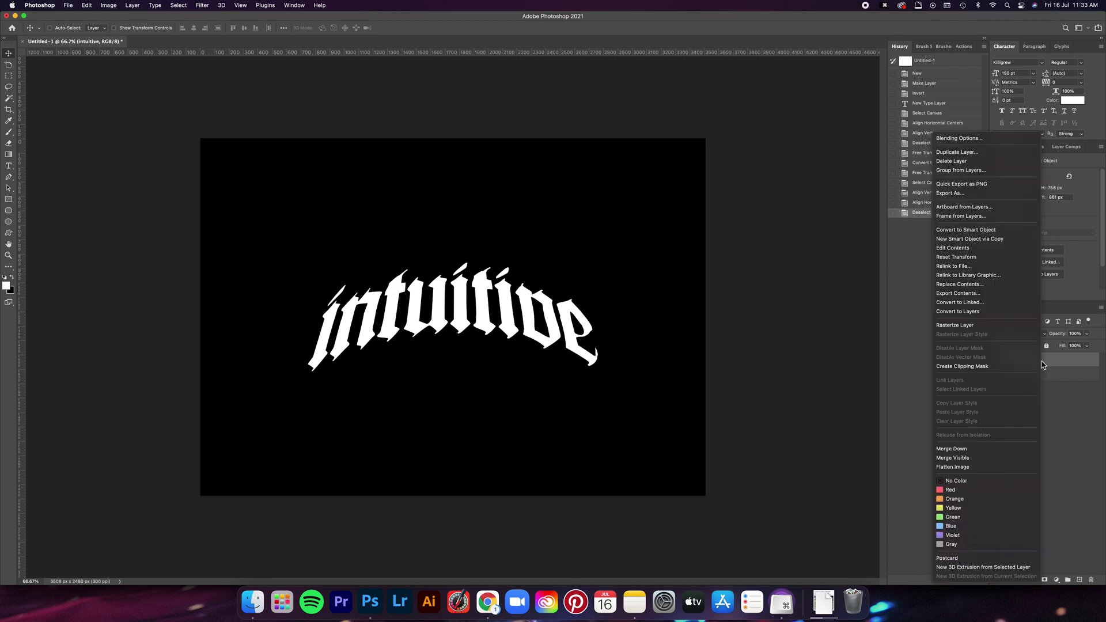
click(991, 139)
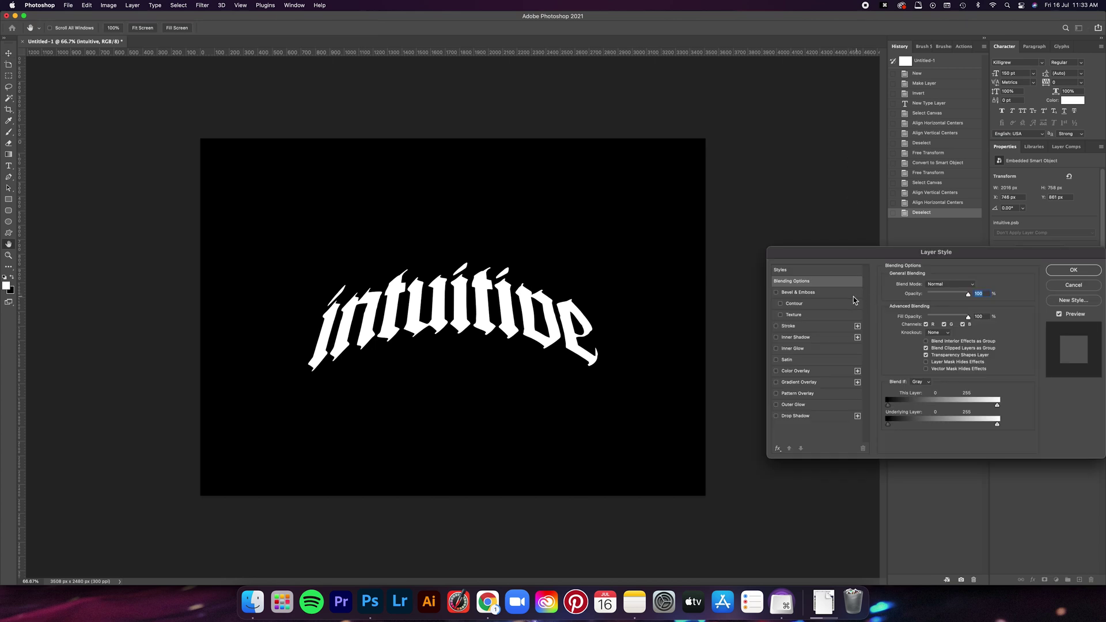
click(776, 293)
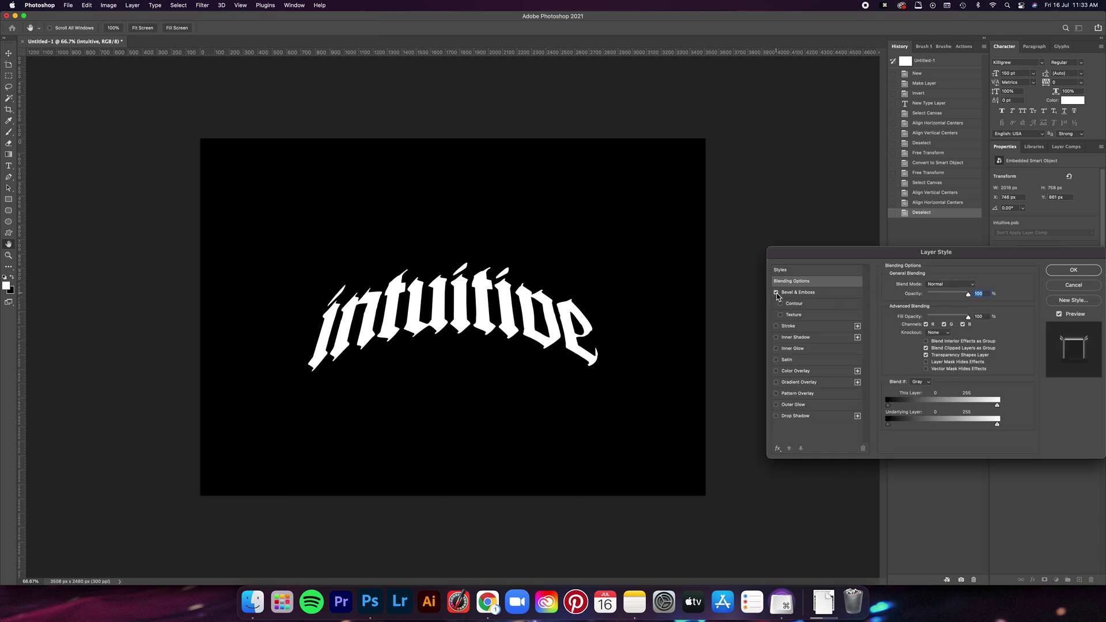
click(798, 292)
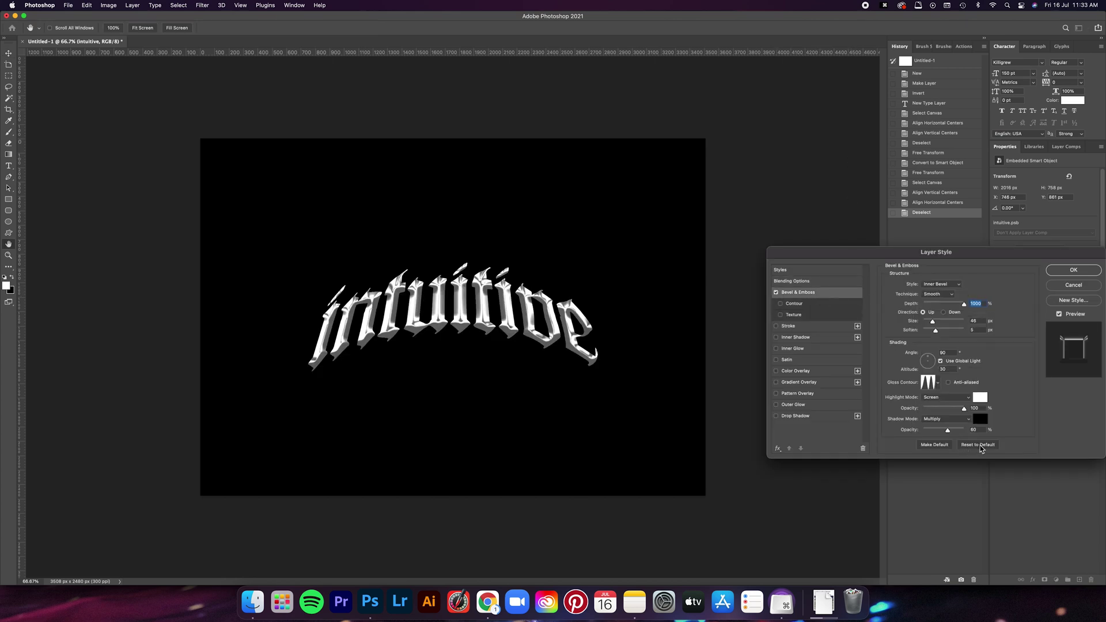
click(978, 444)
drag(980, 252, 840, 188)
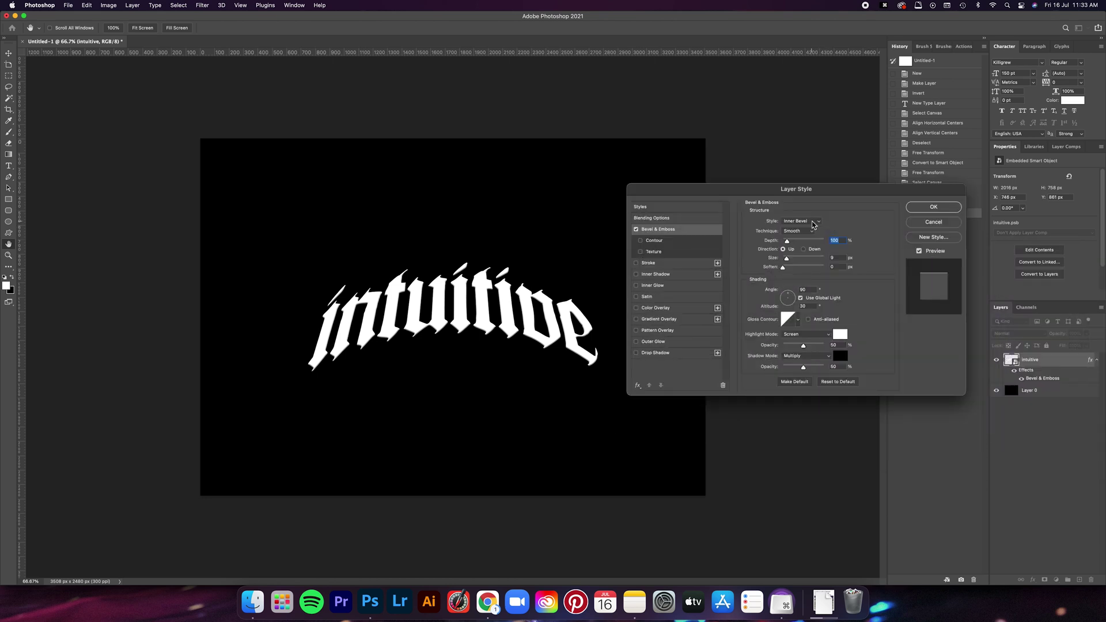
Set an Inner Bevel, Smooth technique, with 1000% depth, 30 px size and 5 px soften.
click(814, 222)
click(847, 224)
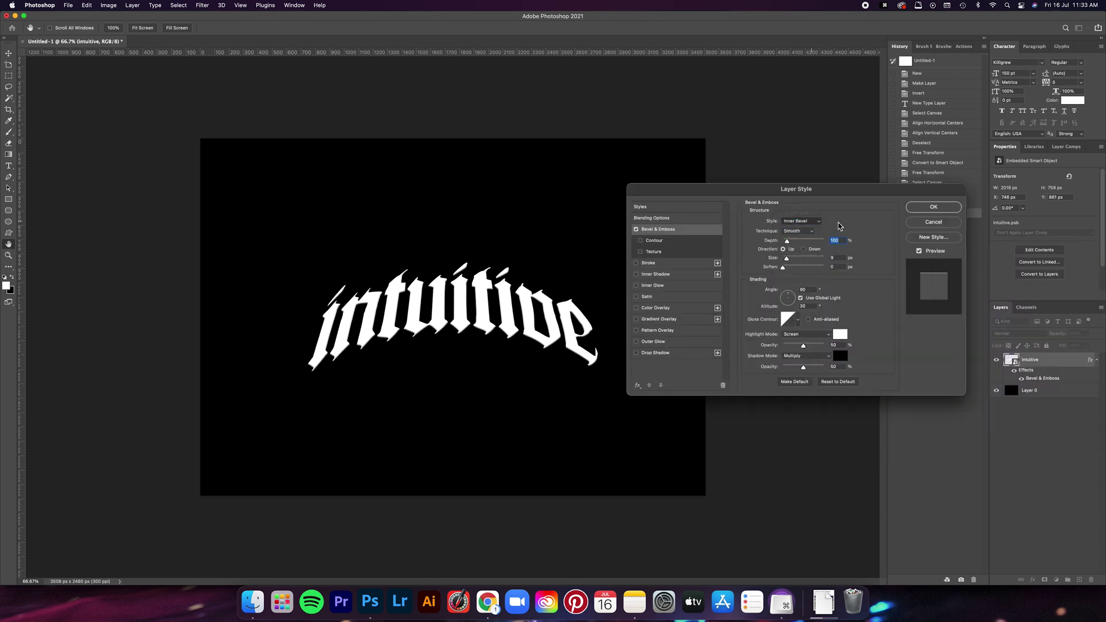
click(799, 233)
click(795, 231)
drag(790, 245, 837, 243)
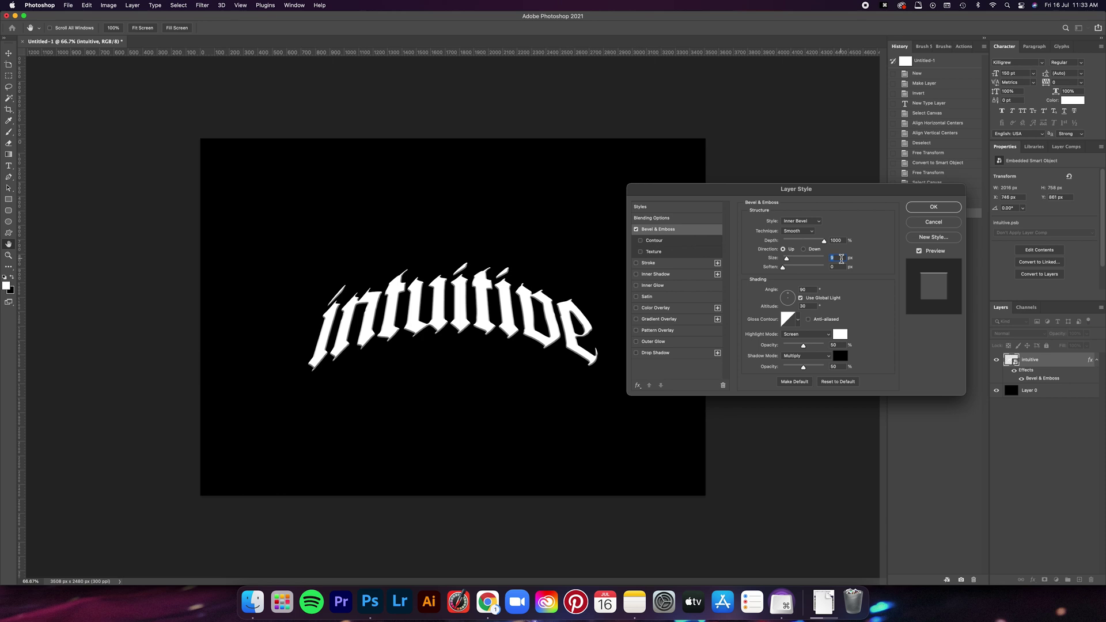
text(30)
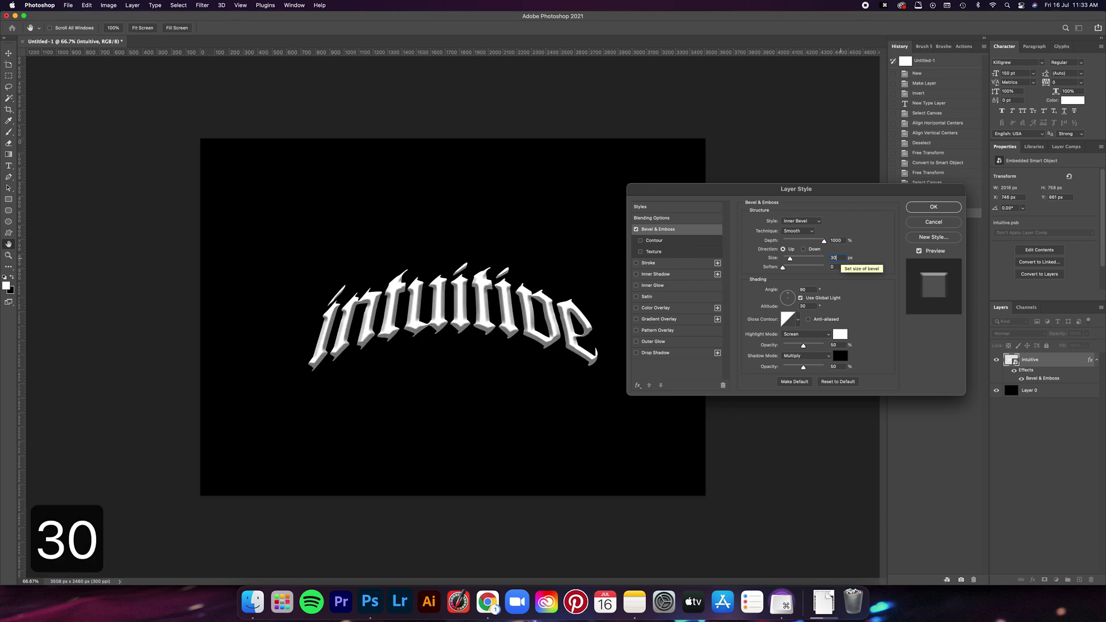
click(834, 266)
text(5)
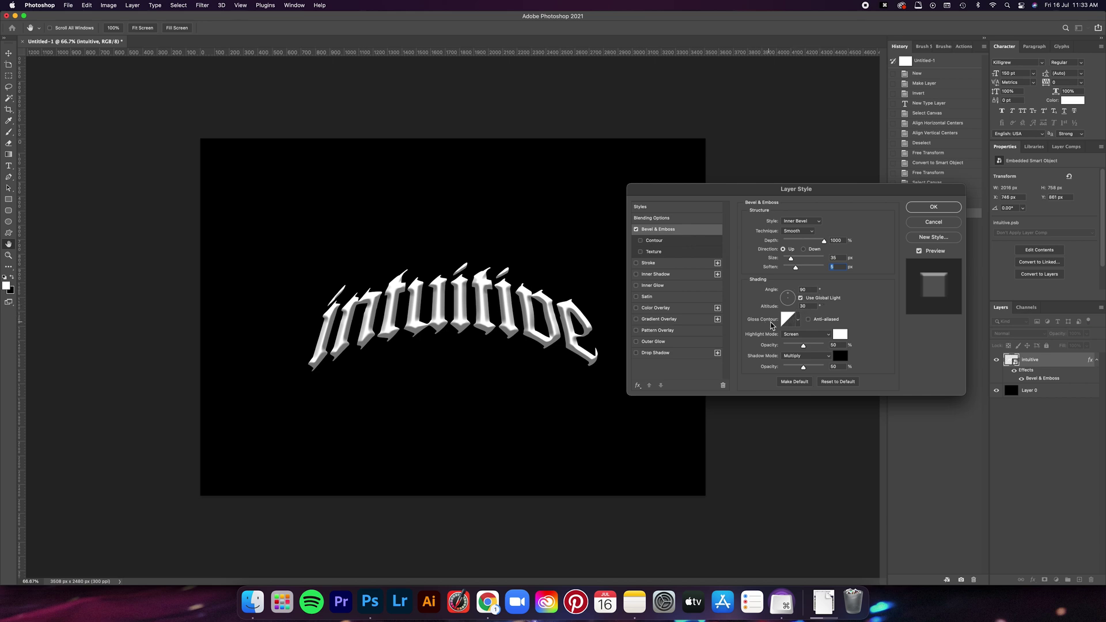
Give the bevel a ringed gloss contour, 100% highlight opacity and 60% shadow opacity.
click(799, 322)
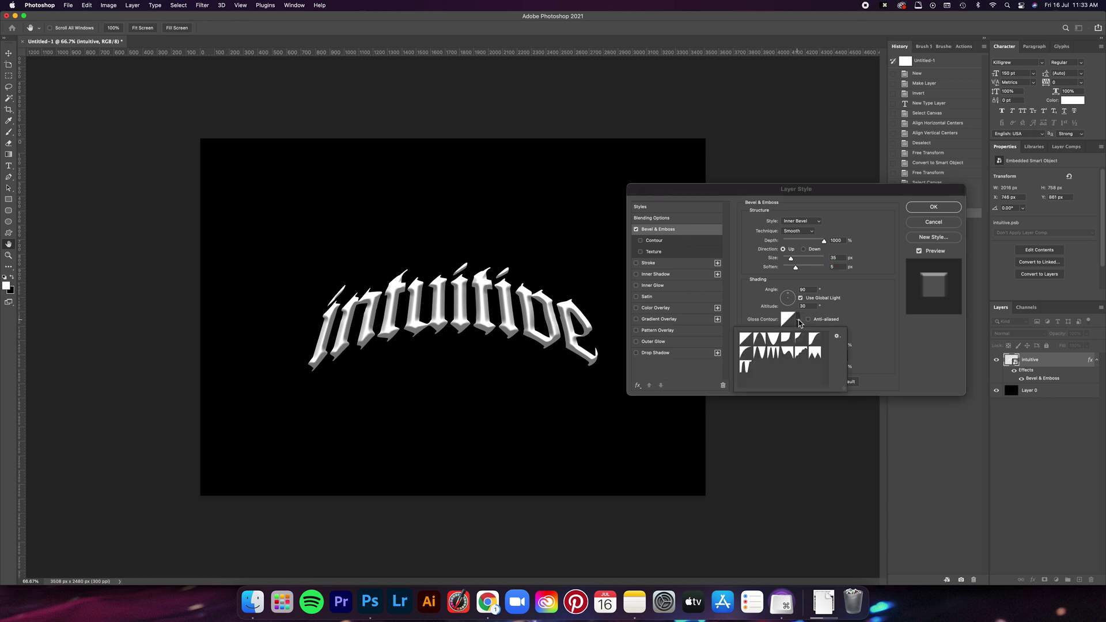
click(776, 352)
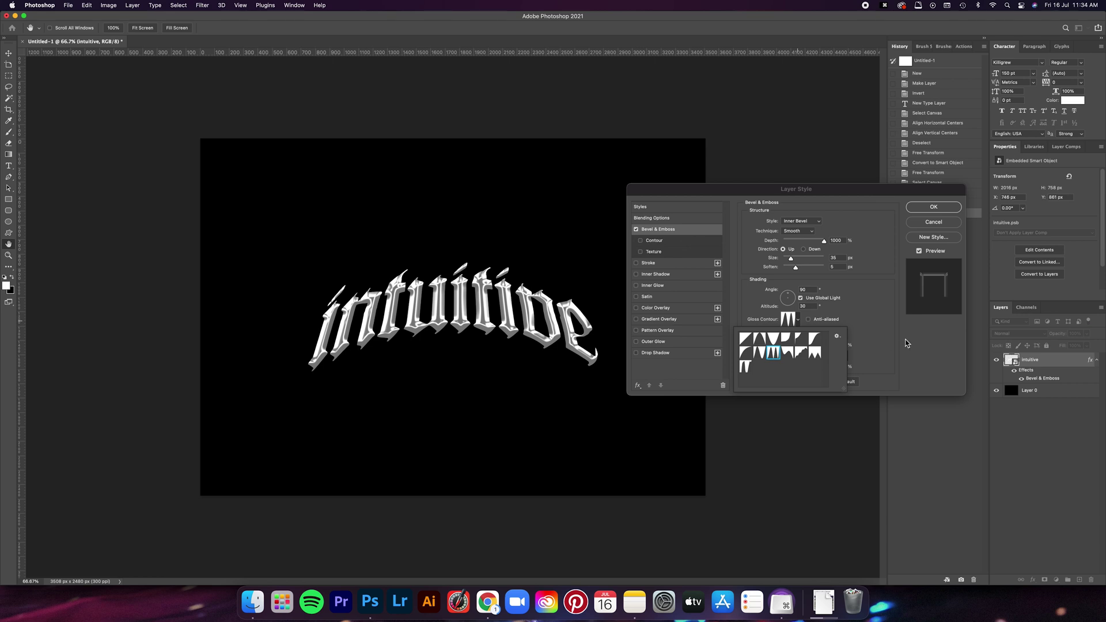
click(870, 344)
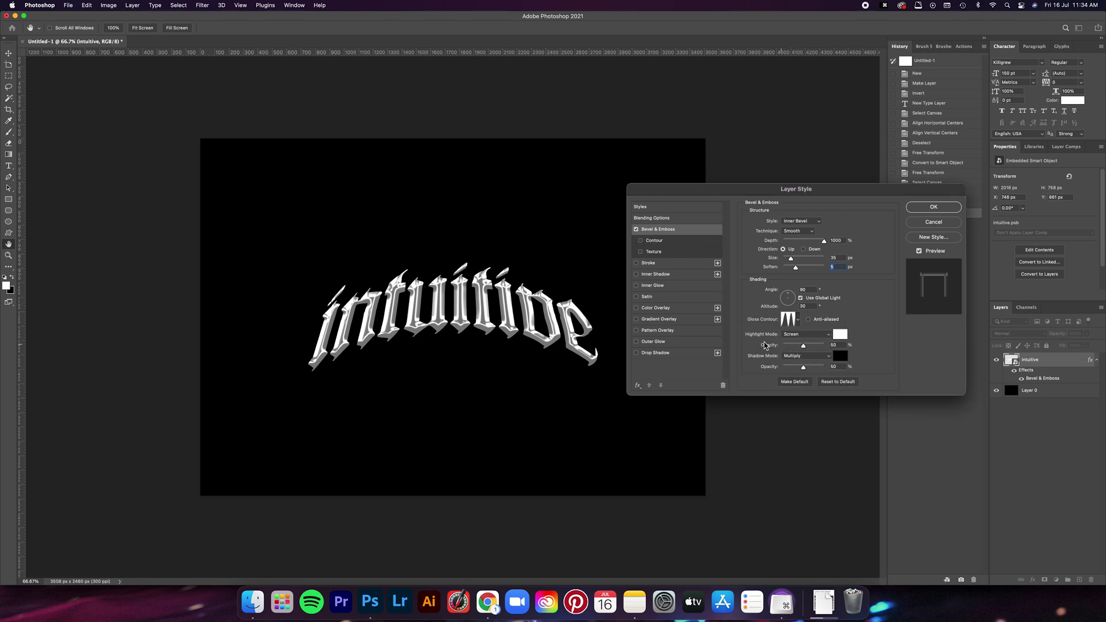
drag(805, 345, 803, 346)
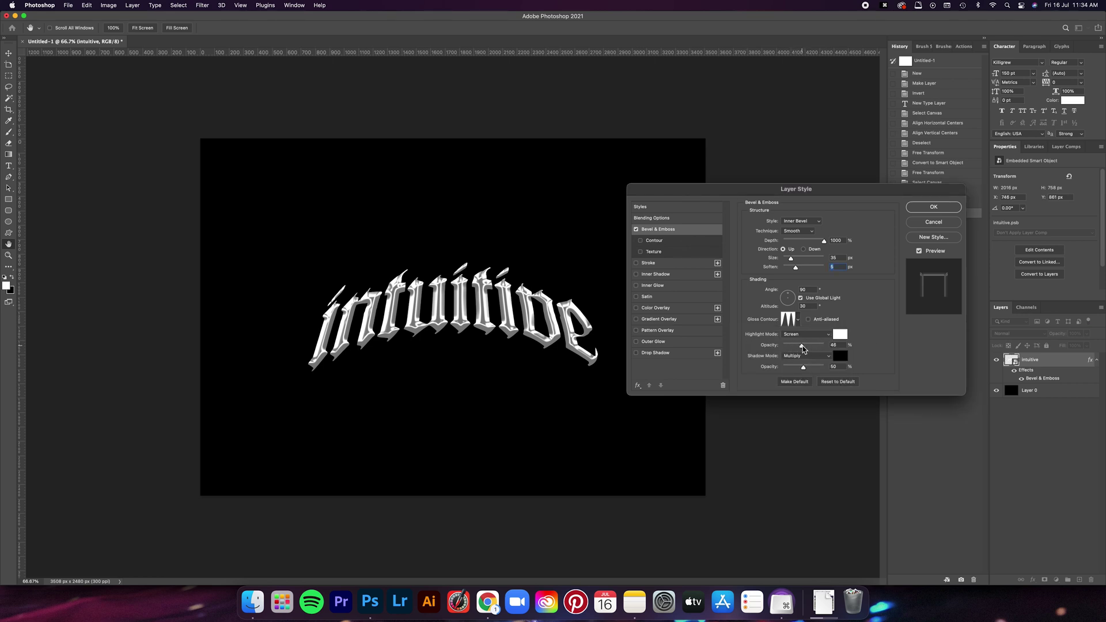
click(839, 346)
double_click(845, 367)
text(60)
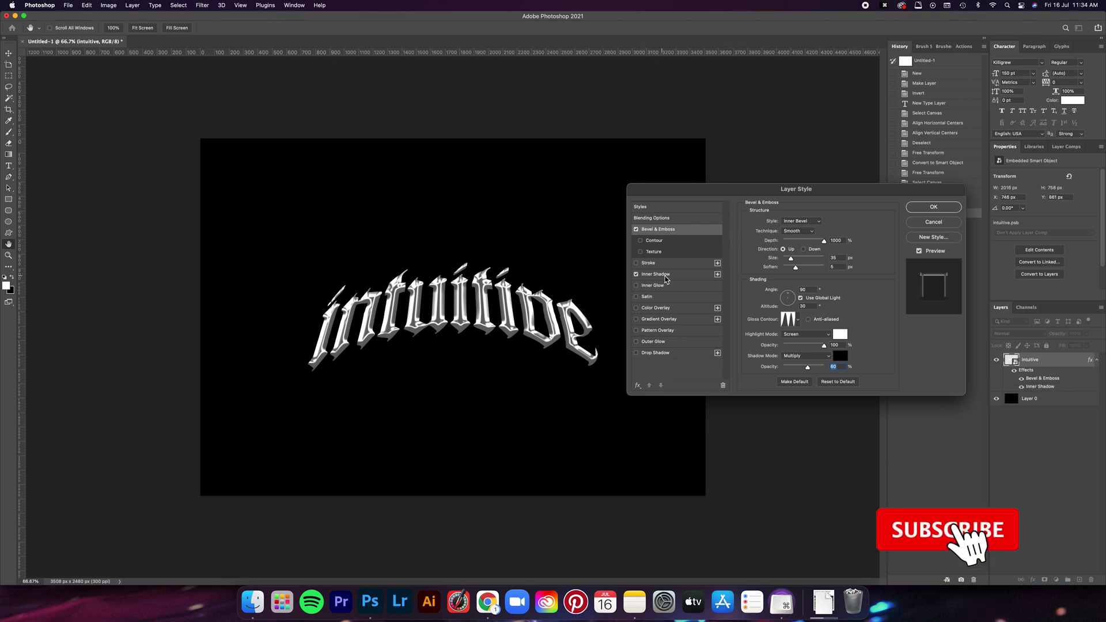
Enable a default Inner Shadow with 0 px distance and 17 px size.
click(637, 275)
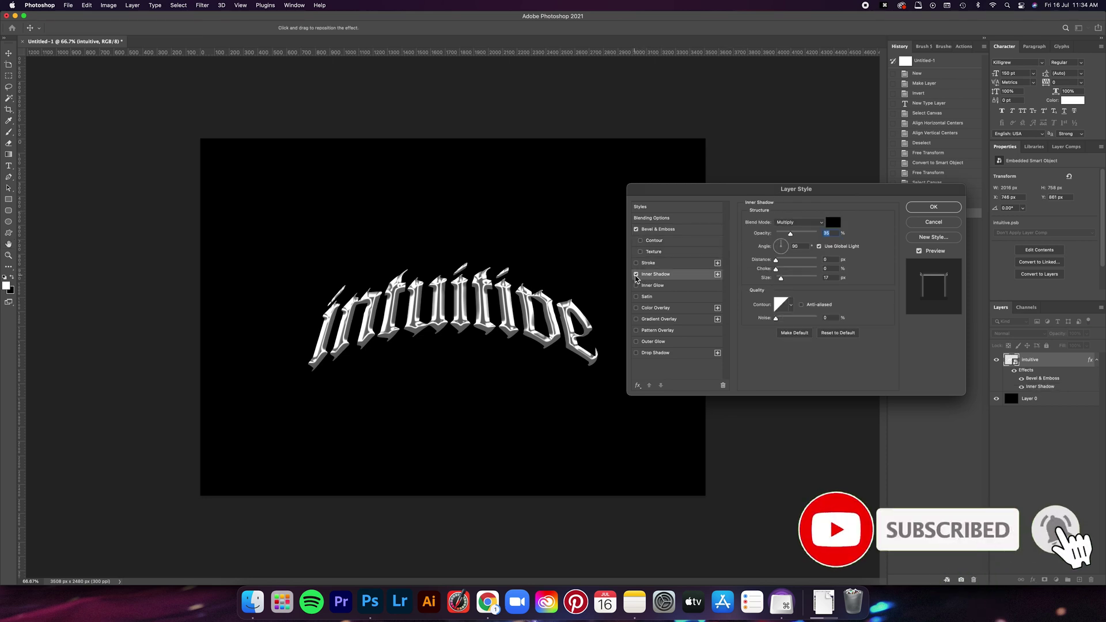
click(845, 334)
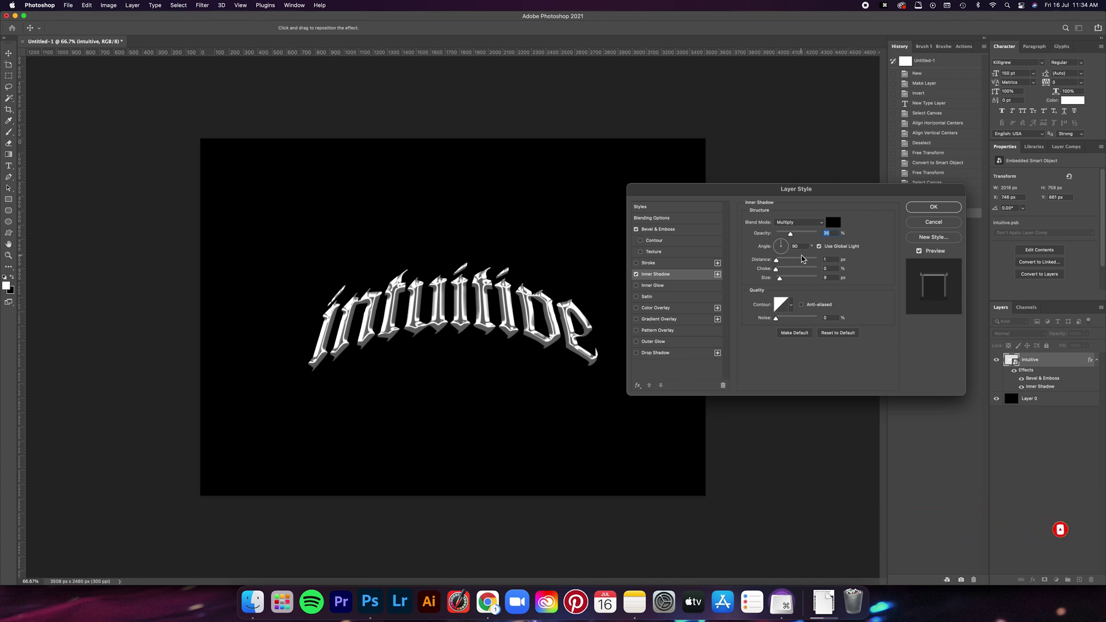
drag(806, 261, 785, 263)
click(835, 278)
text(17)
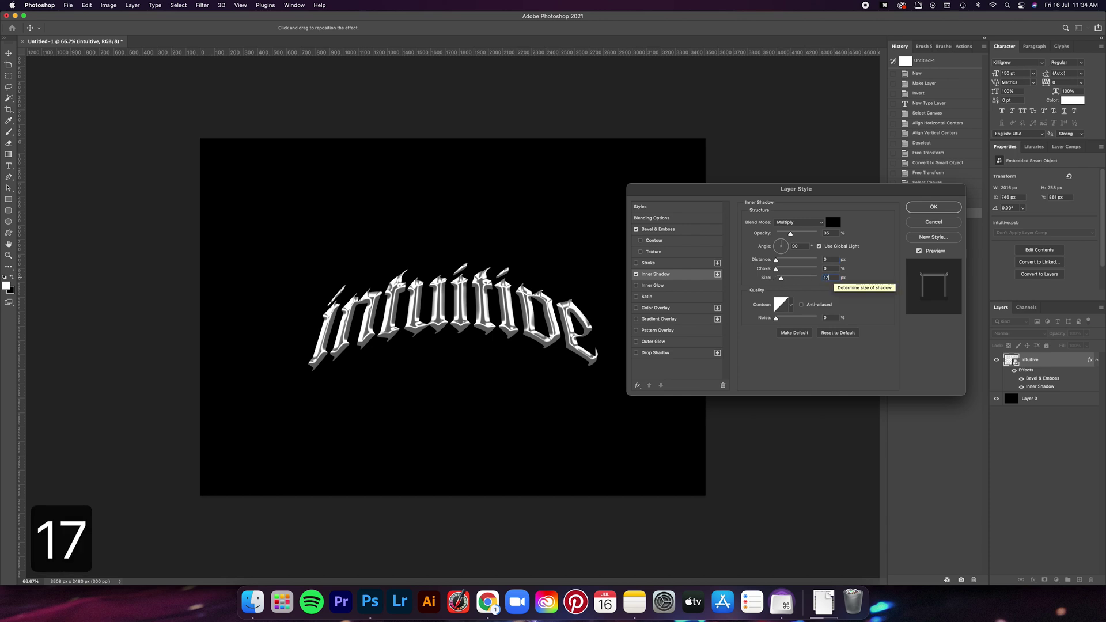
double_click(828, 278)
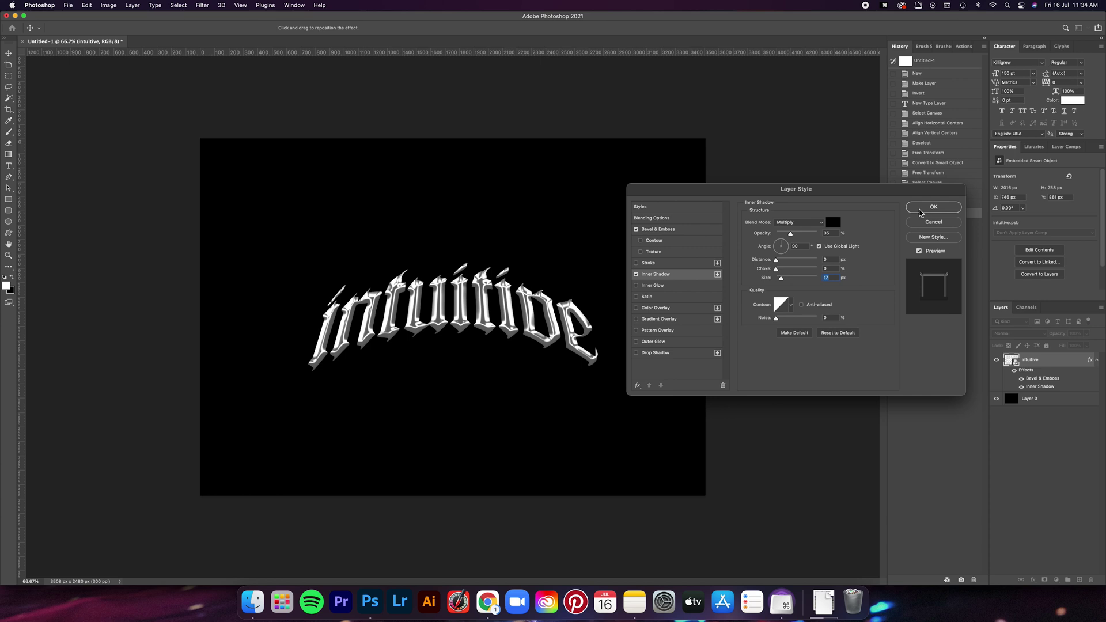
Apply the bevel and inner shadow styles and group the intuitive layer into Group 1.
click(916, 213)
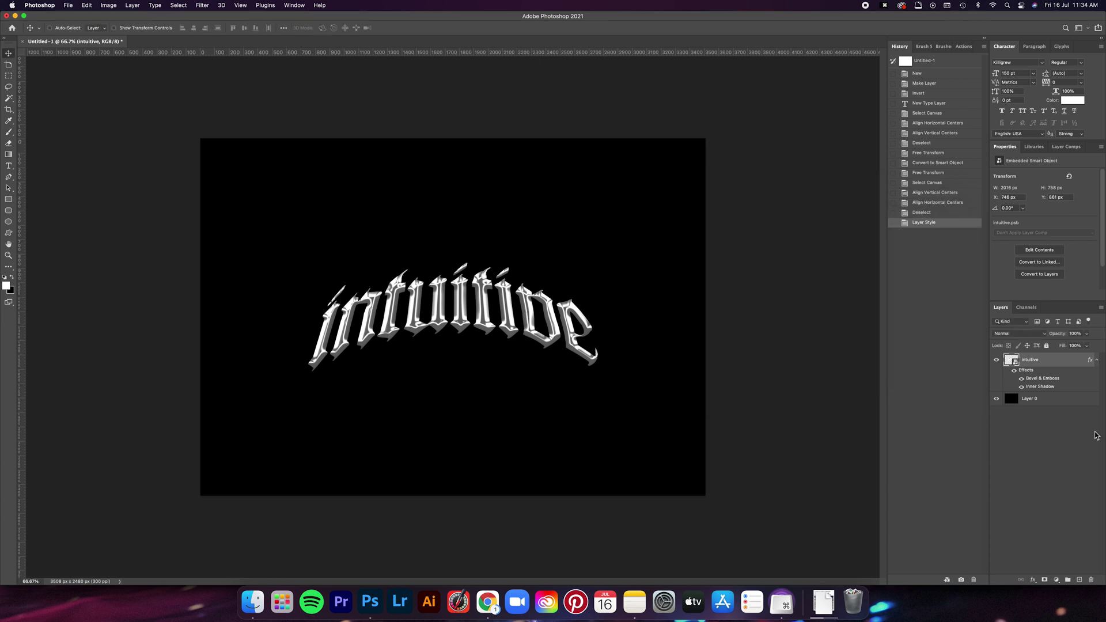
key(super+1)
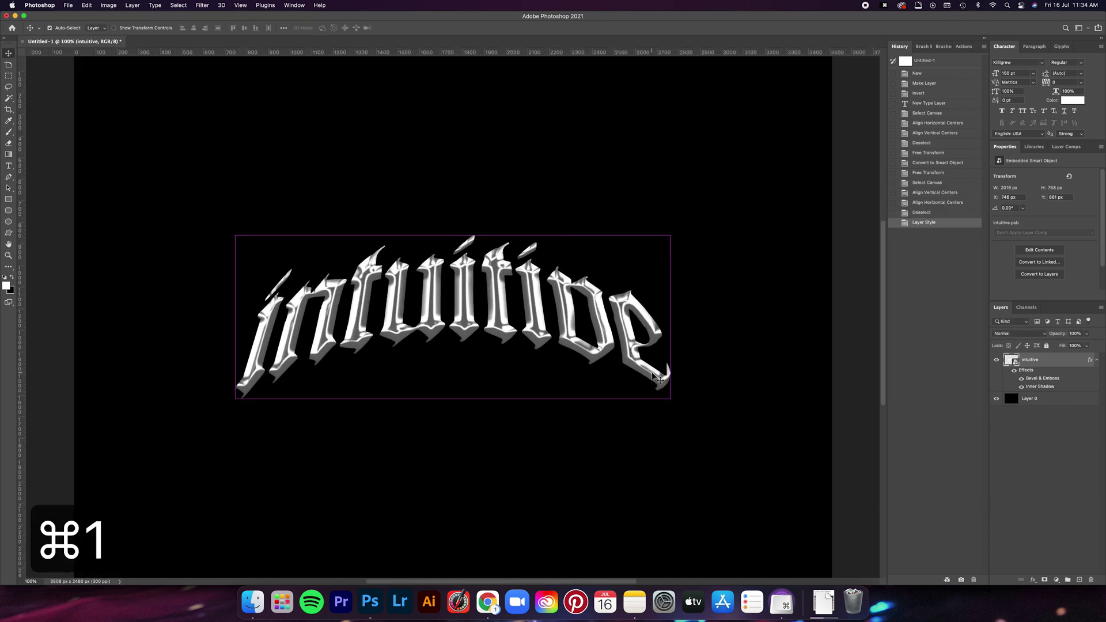
key(super+equal)
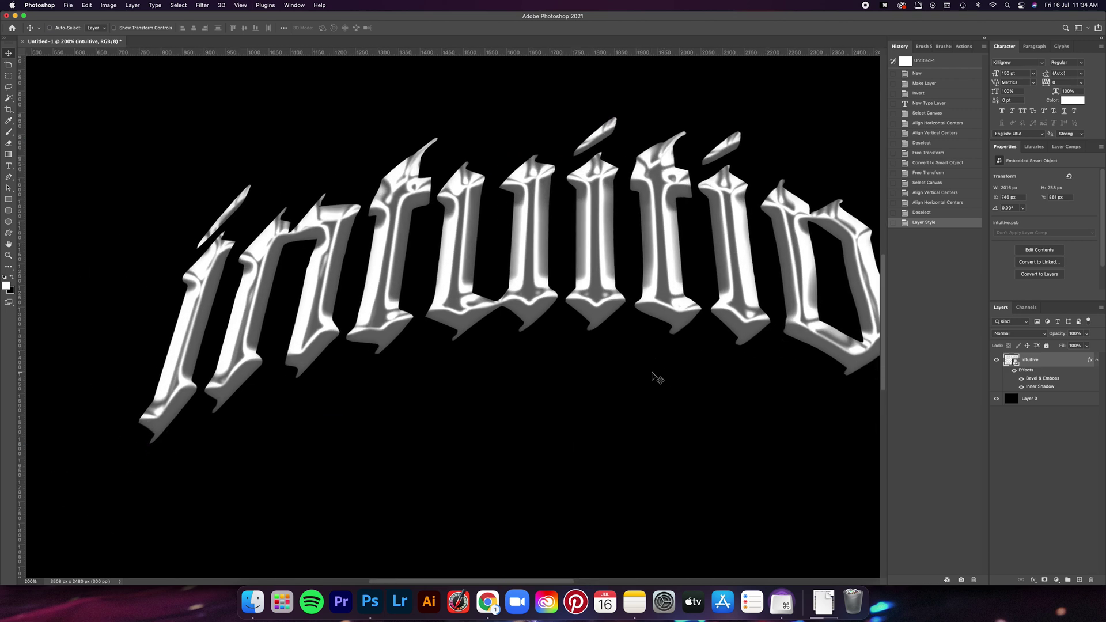
key(super+0)
key(super+minus)
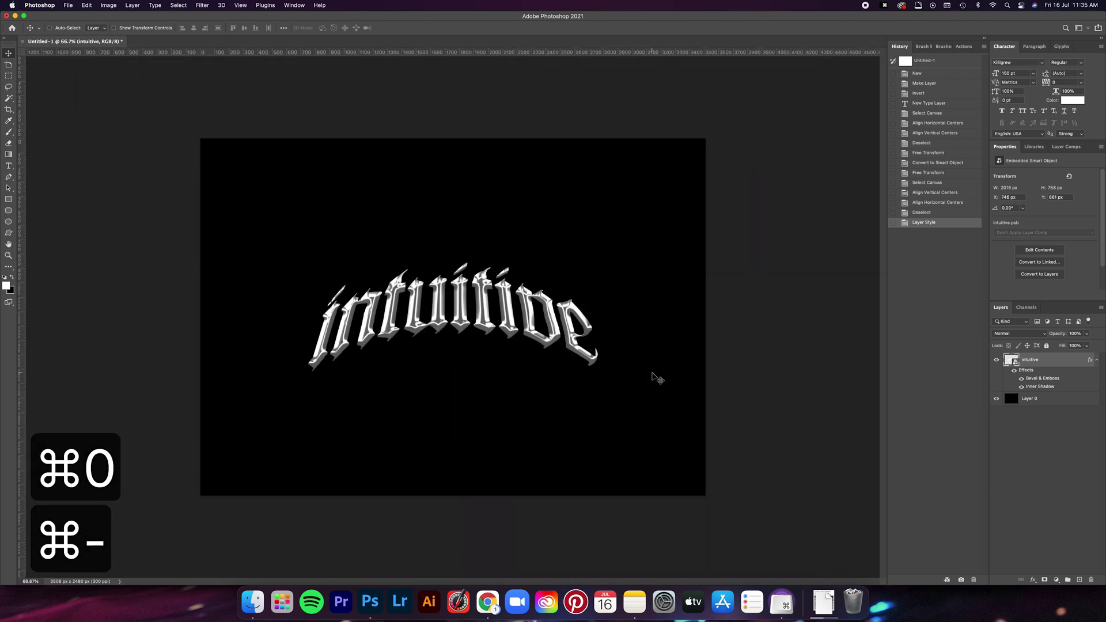
key(super+g)
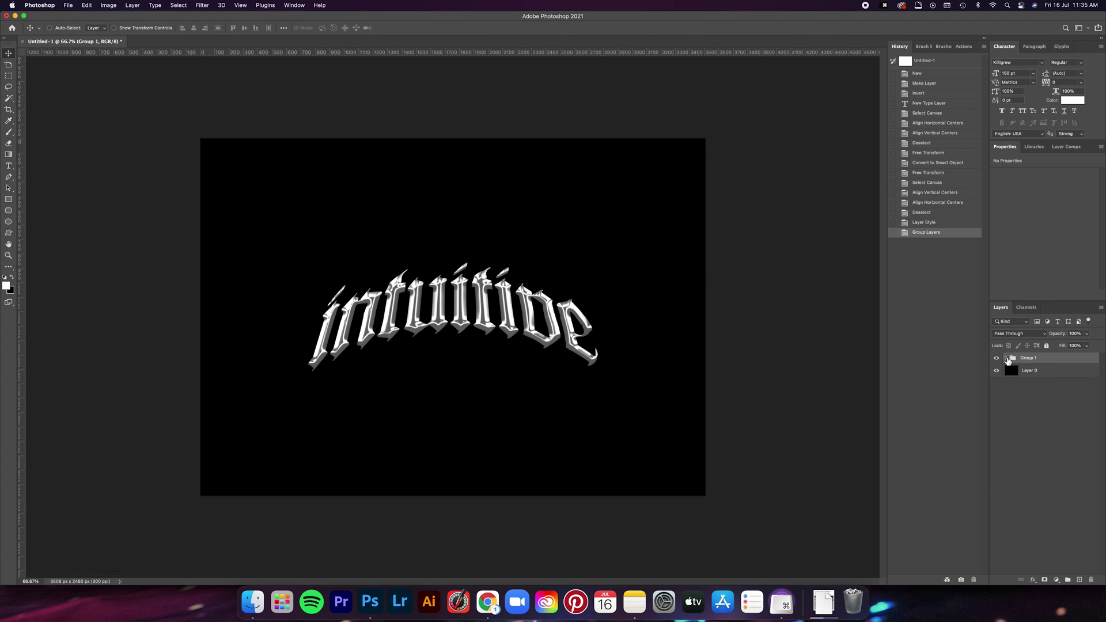
Add a Curves adjustment layer clipped to Group 1.
click(1057, 580)
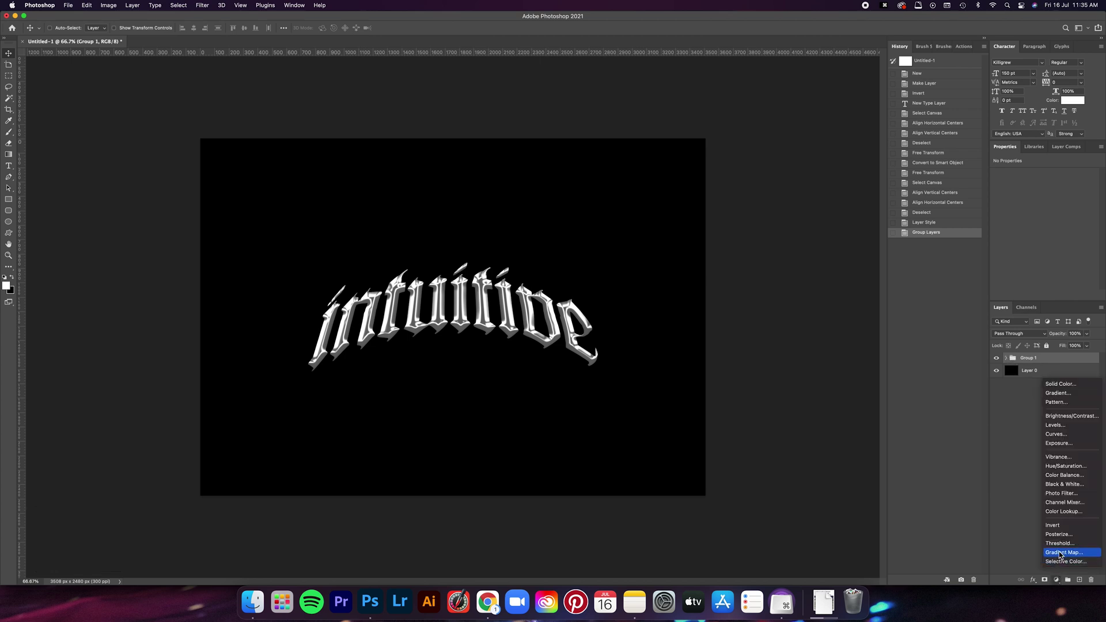
click(1060, 435)
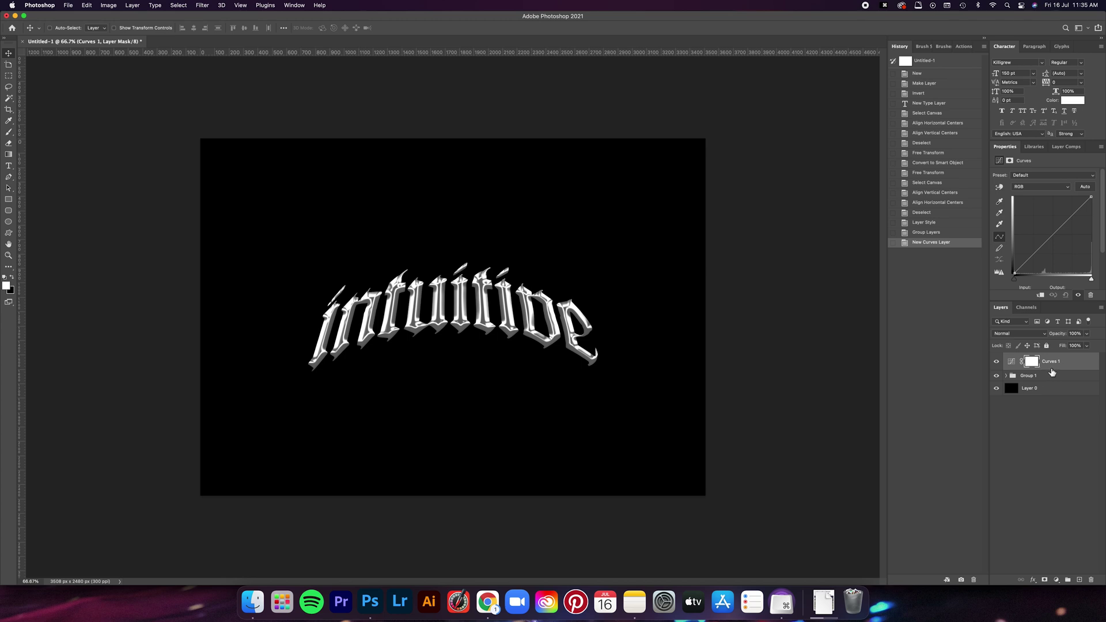
drag(1054, 368, 1050, 370)
alt+click(1050, 368)
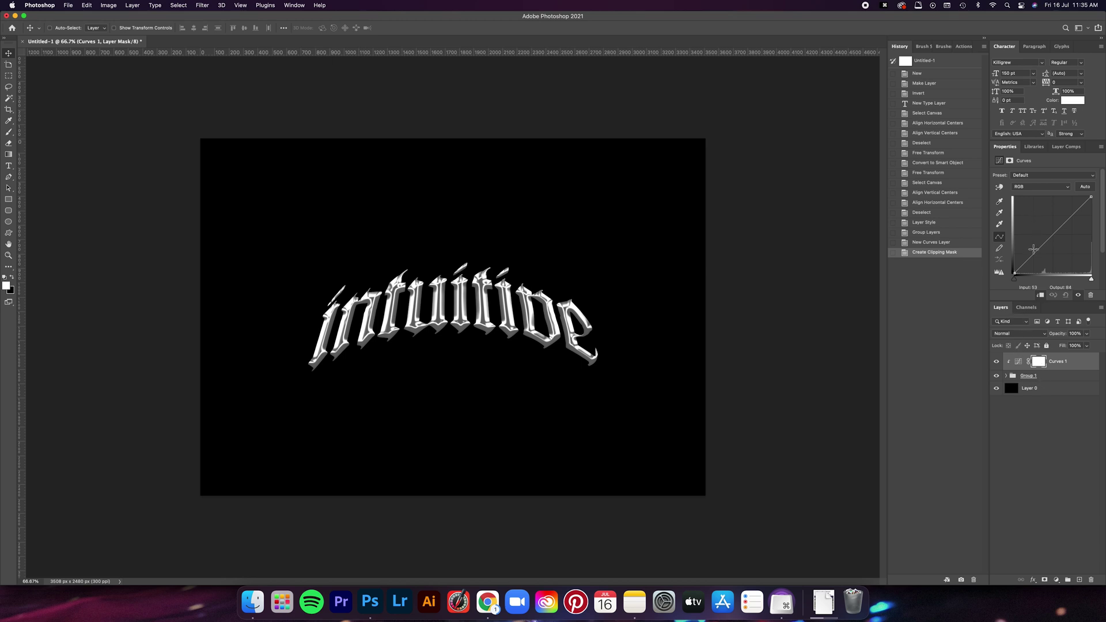
Drag the Curves points into a multi-peak zigzag wave for a liquid chrome shine.
drag(1034, 252, 1064, 257)
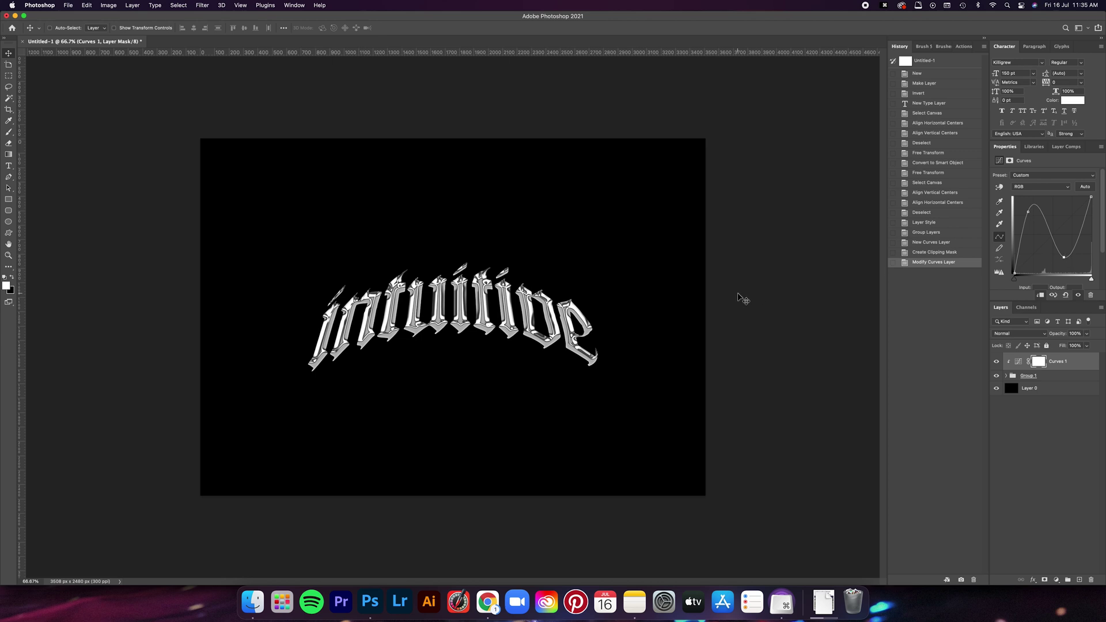
key(super+equal)
key(super+equal)
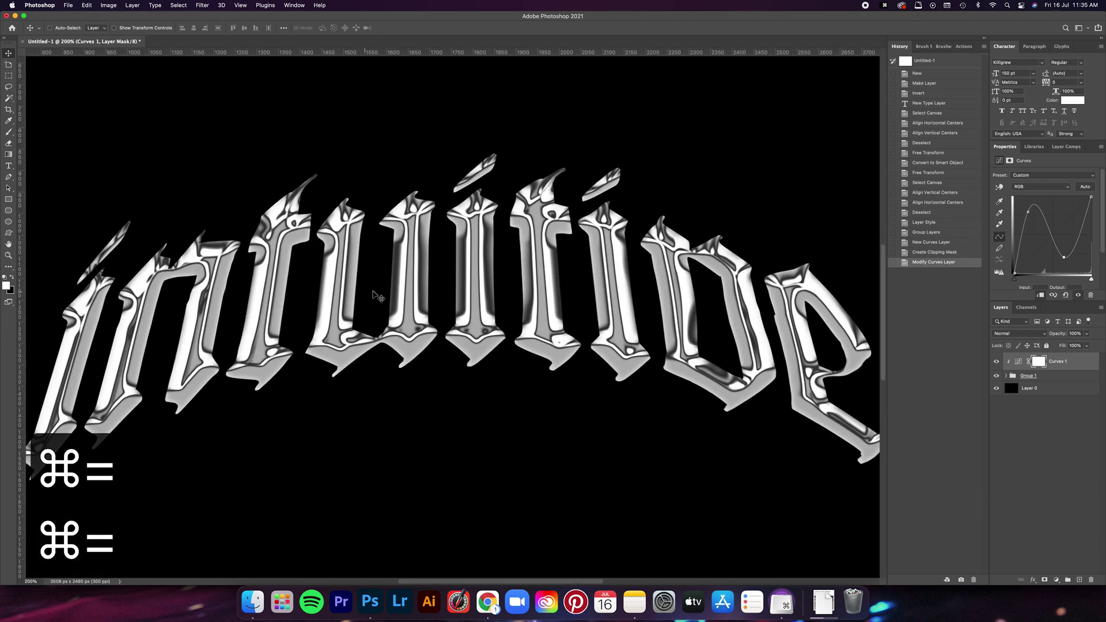
key(super+0)
key(super+minus)
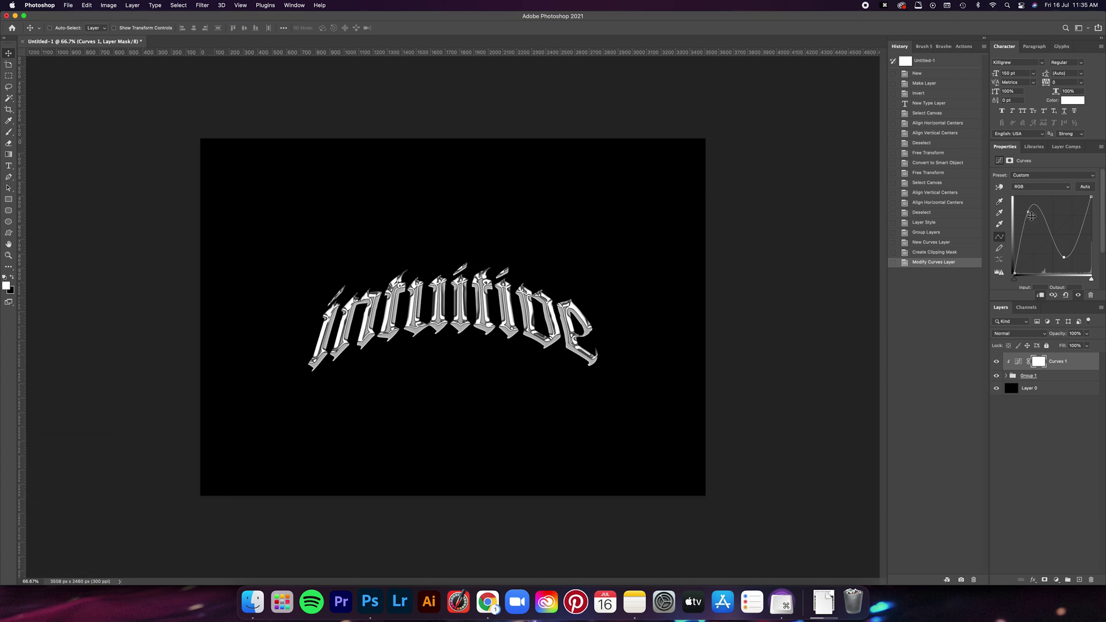
drag(1029, 213, 1025, 212)
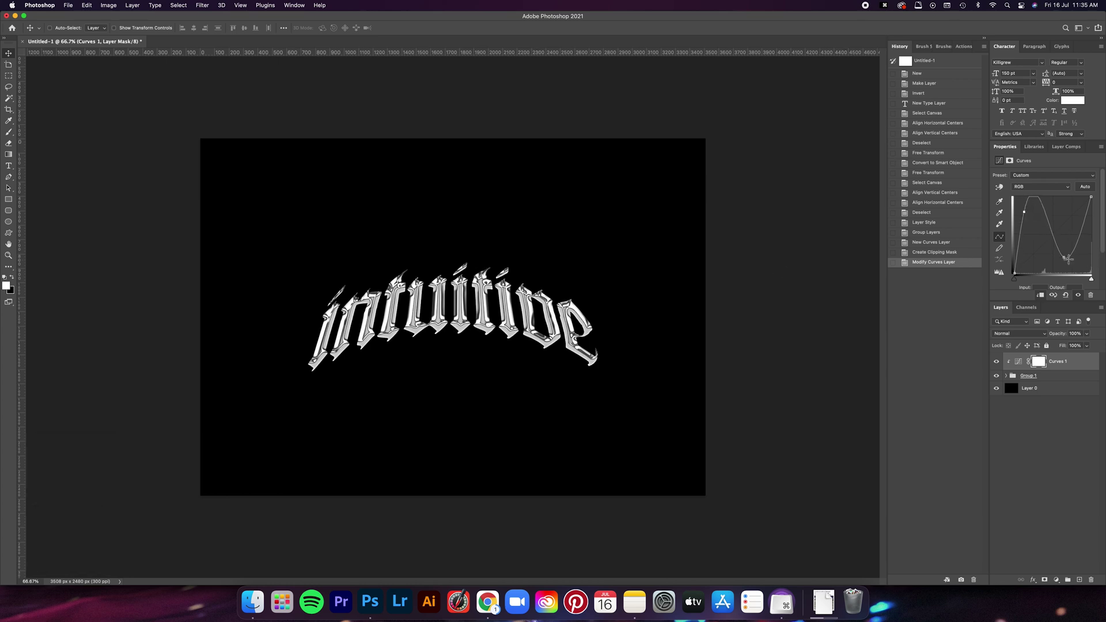
drag(1064, 257, 1057, 227)
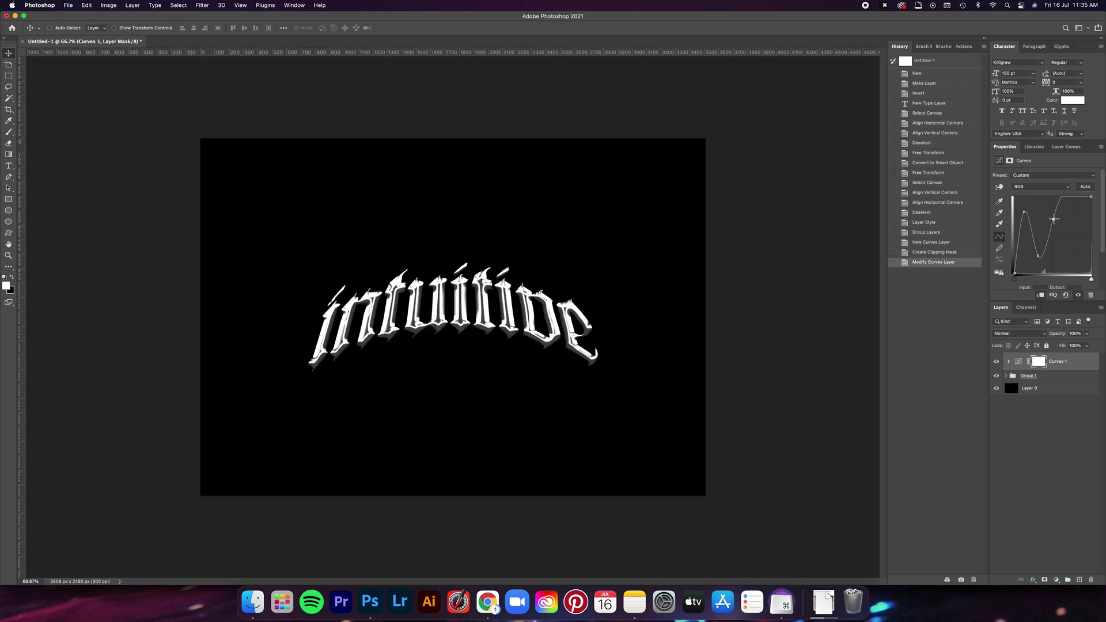
drag(1054, 219, 1079, 222)
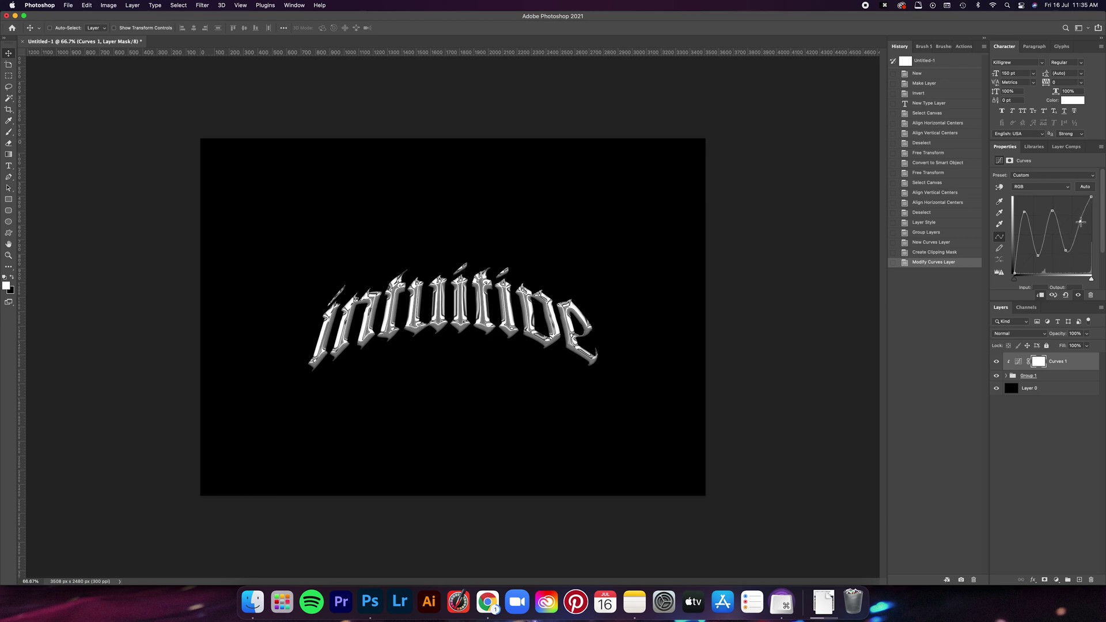
click(1018, 255)
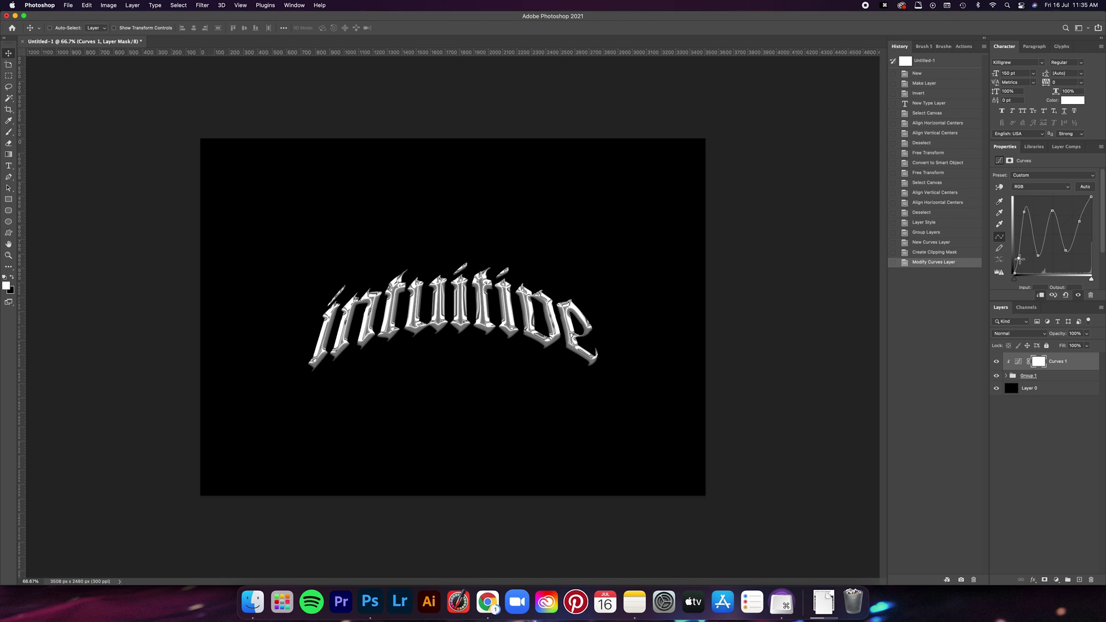
drag(1019, 258, 1078, 253)
scroll(1082, 224, up, 2)
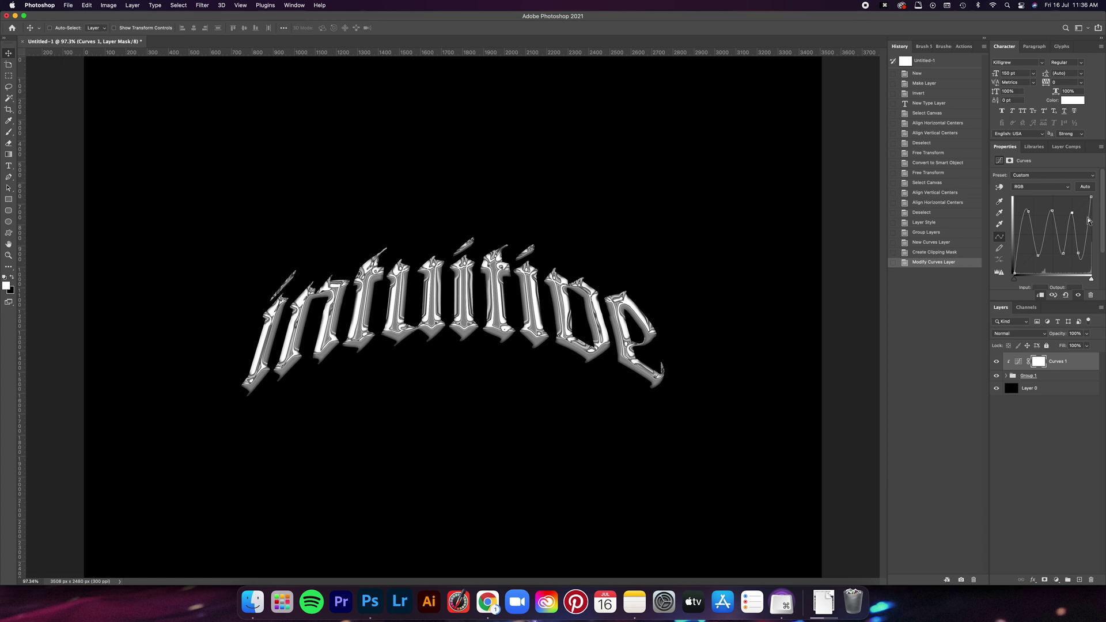
mouse_move(1089, 221)
mouse_down()
mouse_move(1083, 254)
mouse_move(1084, 216)
mouse_up()
Add a Gradient Map clipped to Curves 1 and open its gradient in the Gradient Editor.
click(1057, 580)
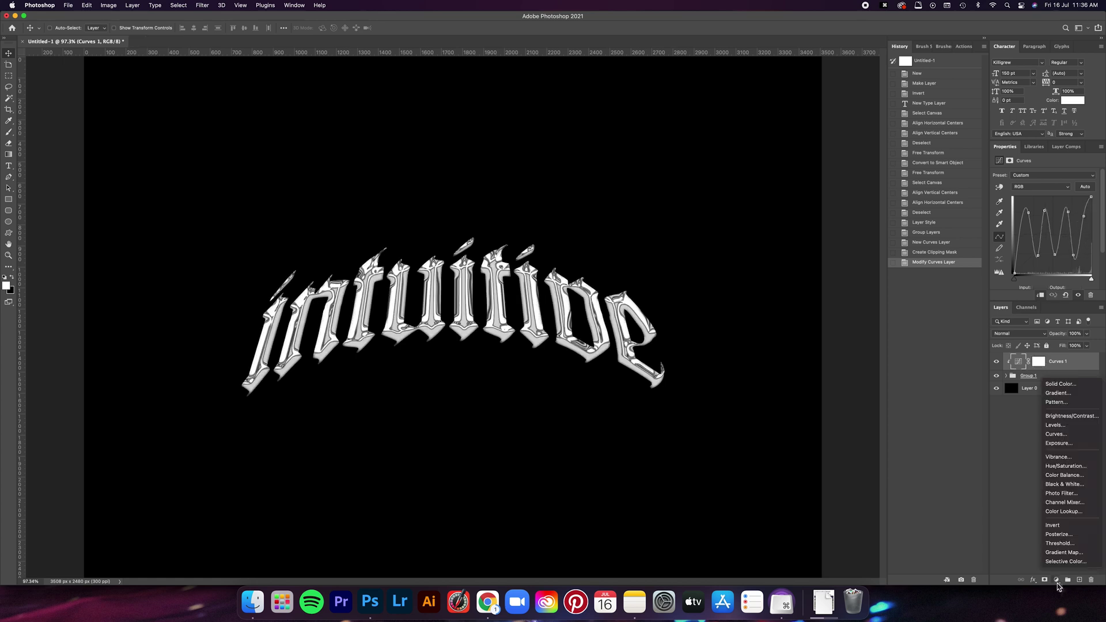
click(1065, 553)
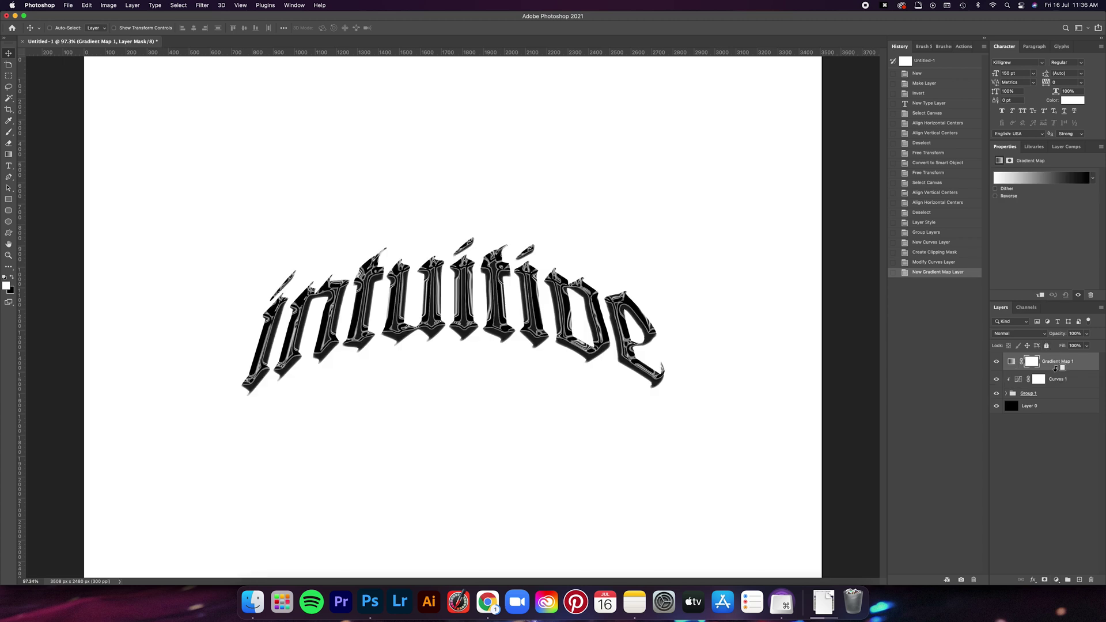
alt+click(1057, 371)
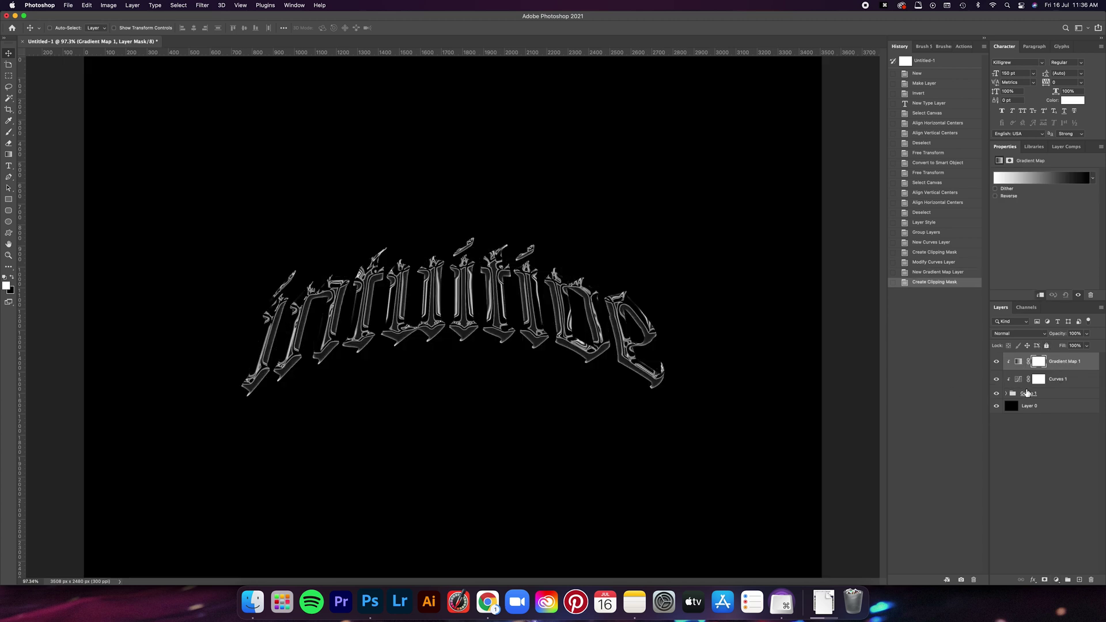
click(1023, 179)
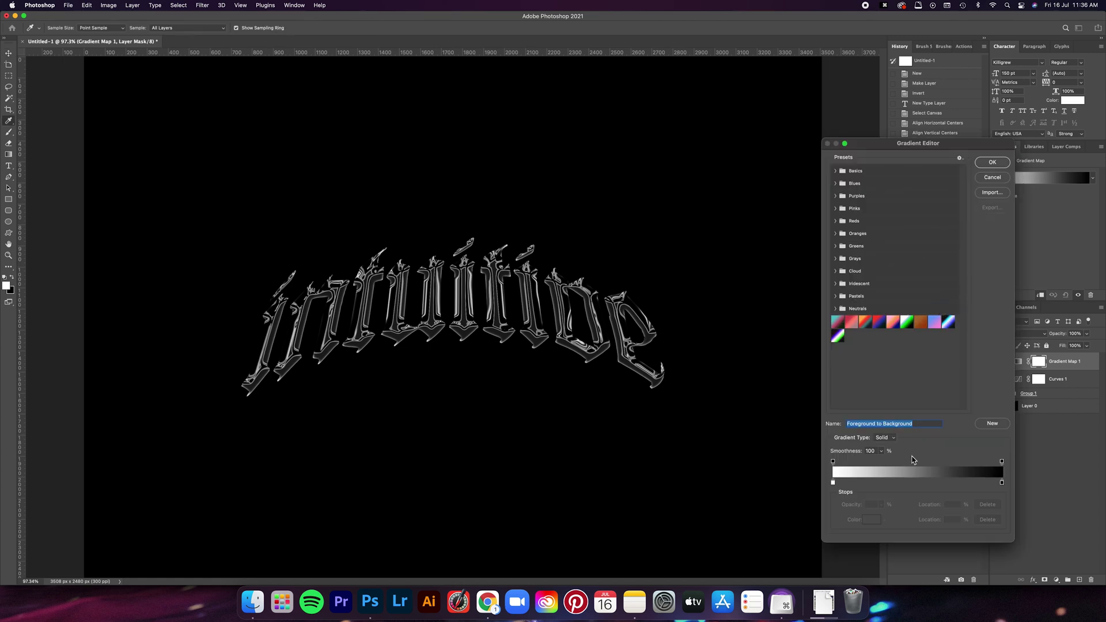
Load the dark–cyan–white–blue gradient preset, keeping the blue stop's colour unchanged.
click(832, 483)
click(872, 520)
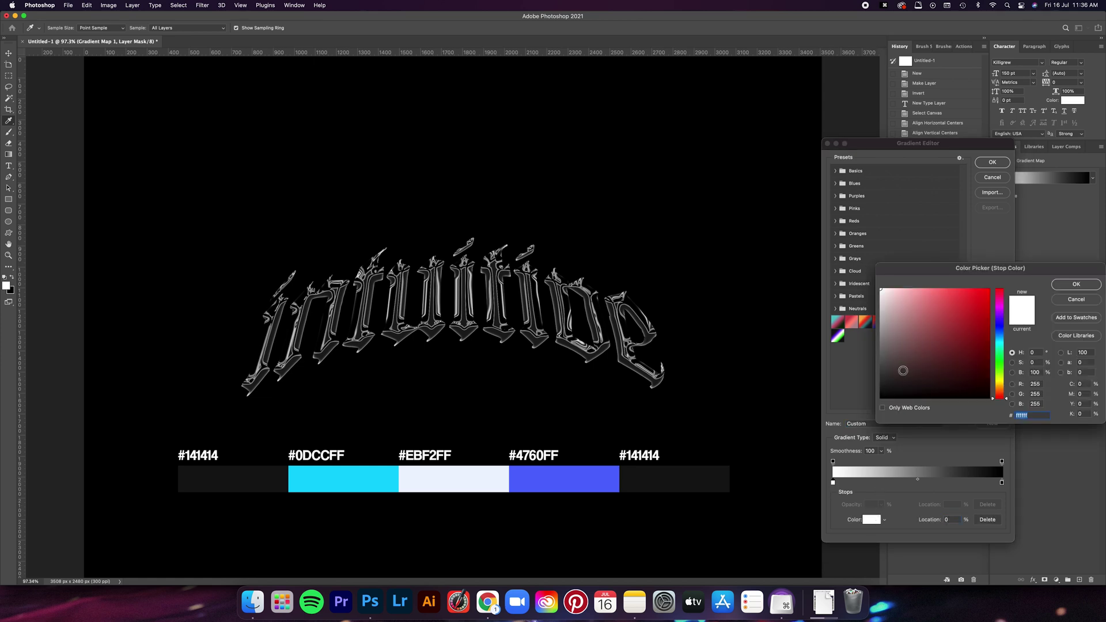
drag(904, 368, 859, 400)
key(Escape)
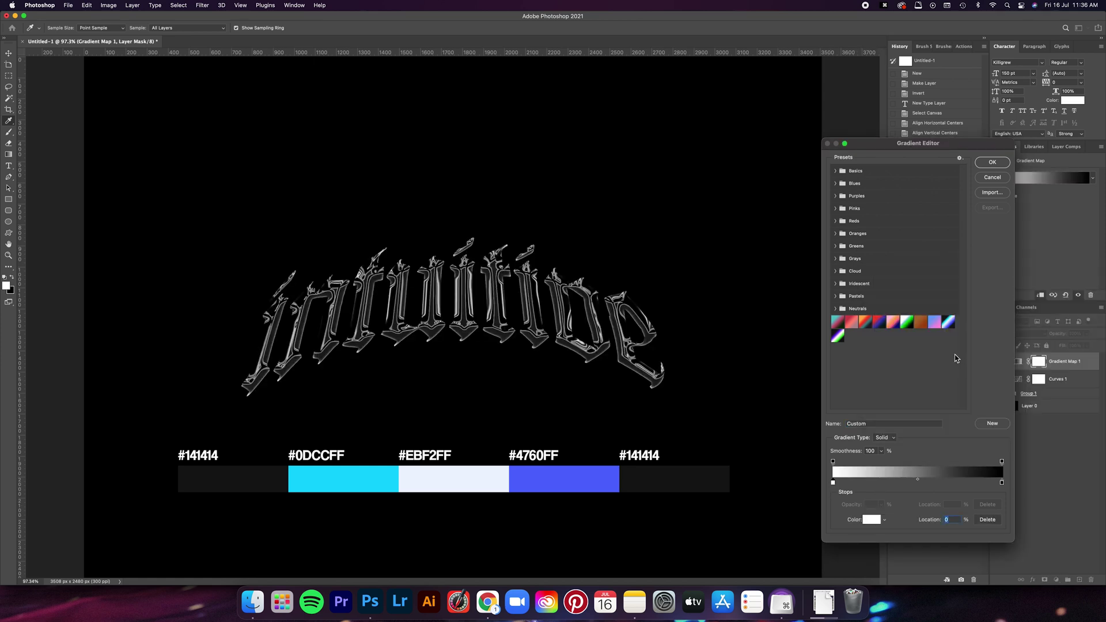
click(949, 322)
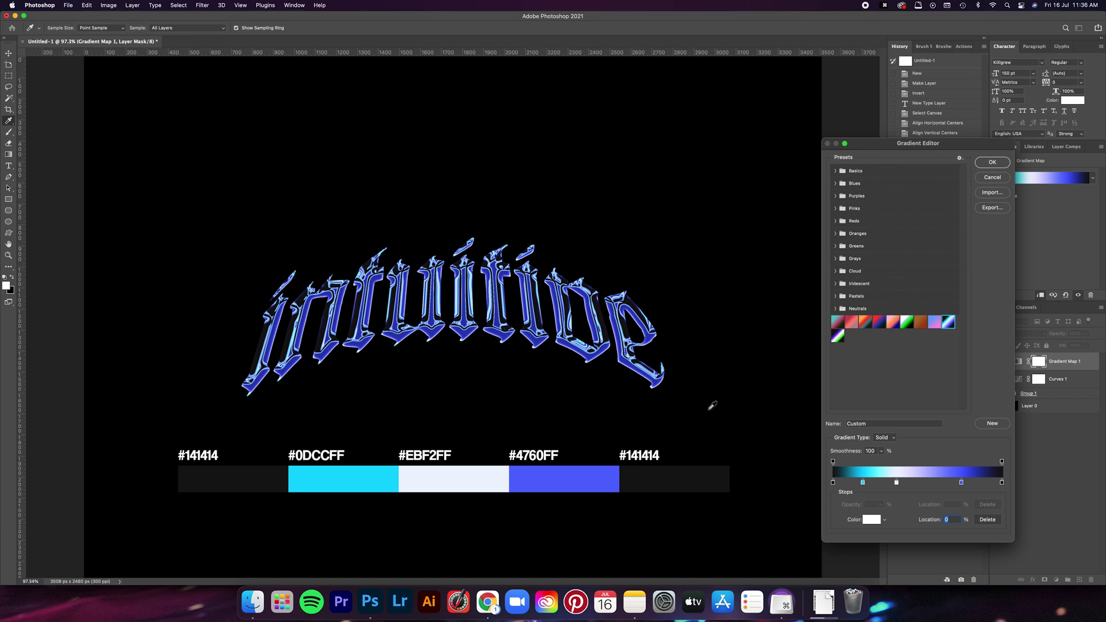
click(961, 484)
click(871, 522)
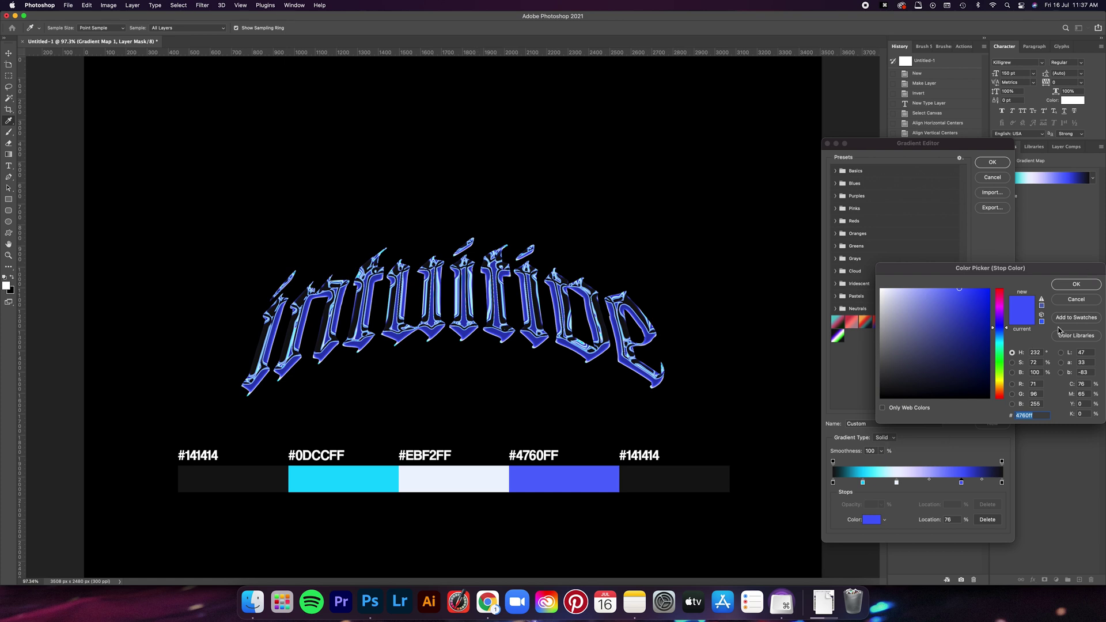
key(Return)
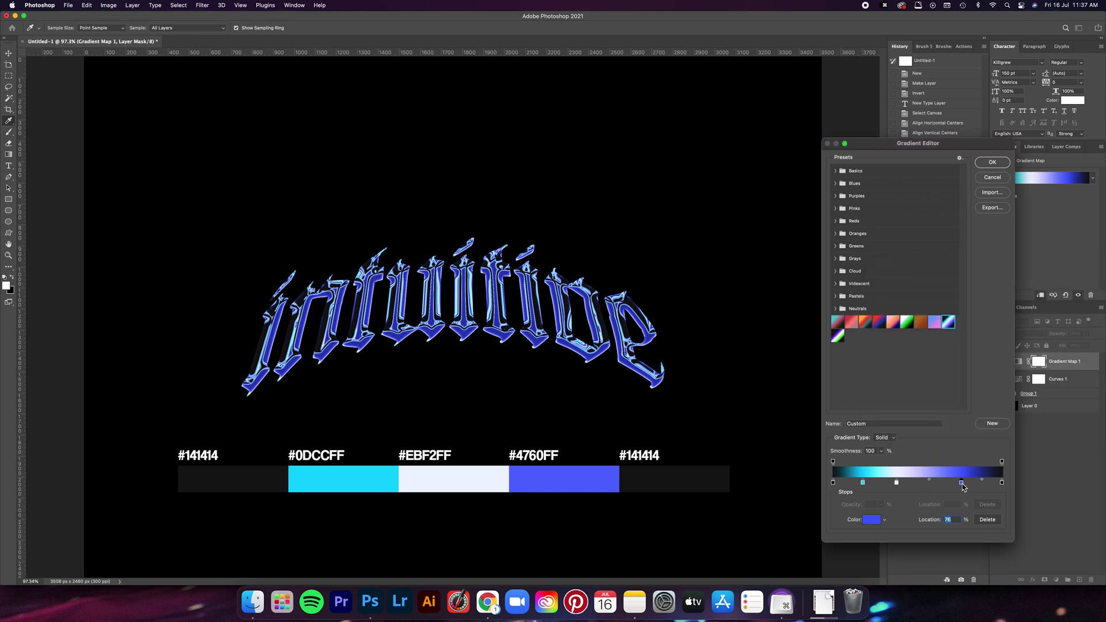
Reposition the white, cyan and blue stops, cyan at 25%, and apply the gradient map.
mouse_move(898, 483)
mouse_down()
mouse_move(919, 483)
mouse_move(884, 482)
mouse_up()
mouse_move(961, 482)
mouse_down()
mouse_move(945, 485)
mouse_move(977, 486)
mouse_up()
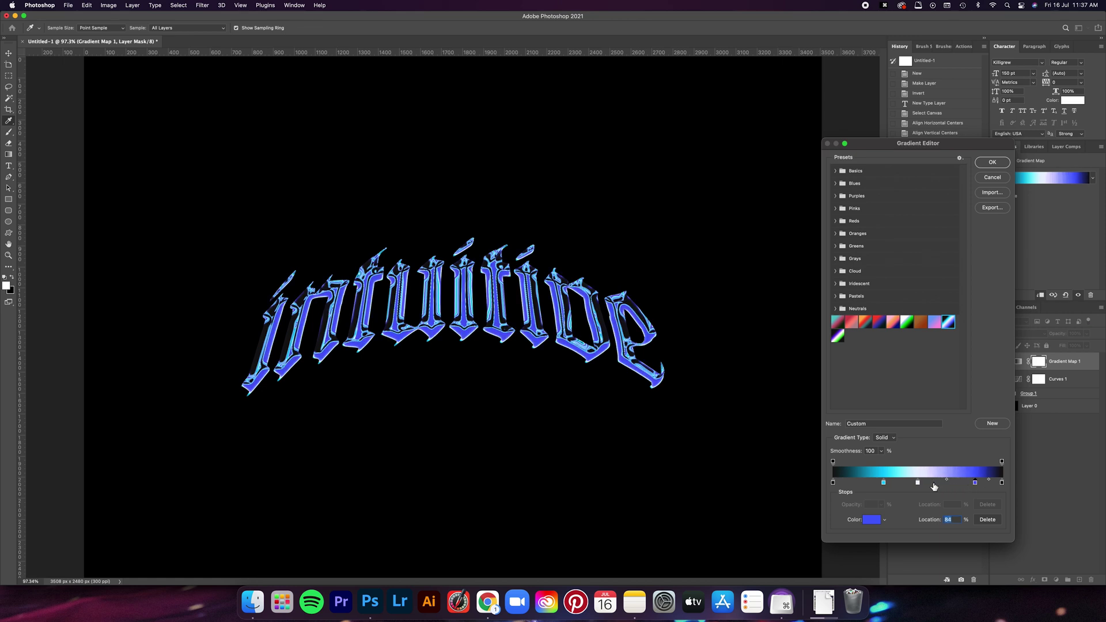
drag(884, 483, 943, 484)
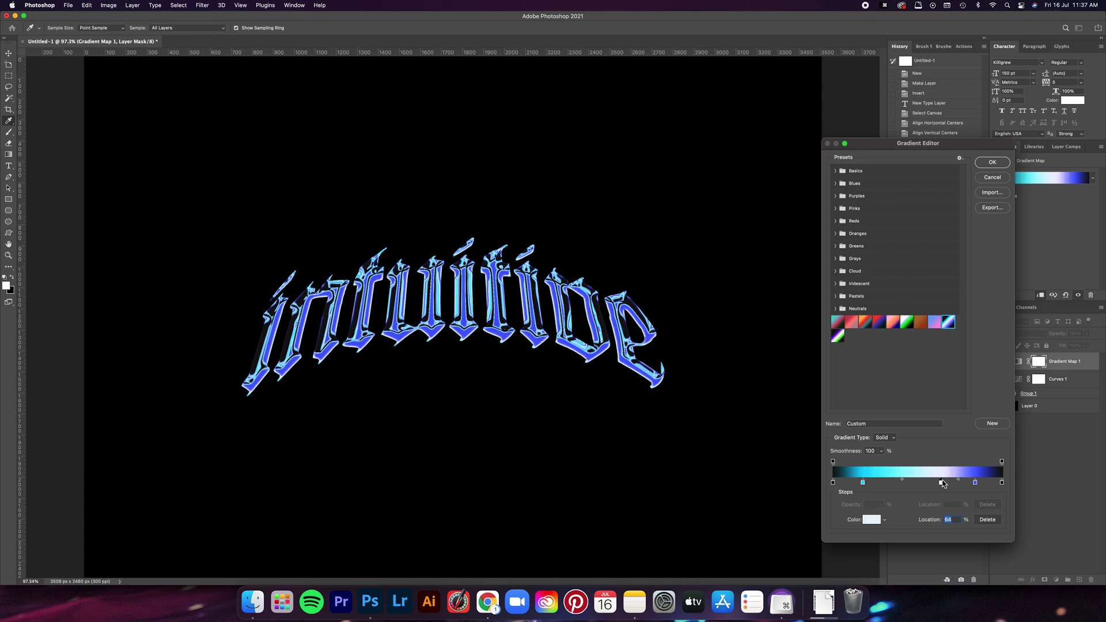
key(Return)
click(1057, 379)
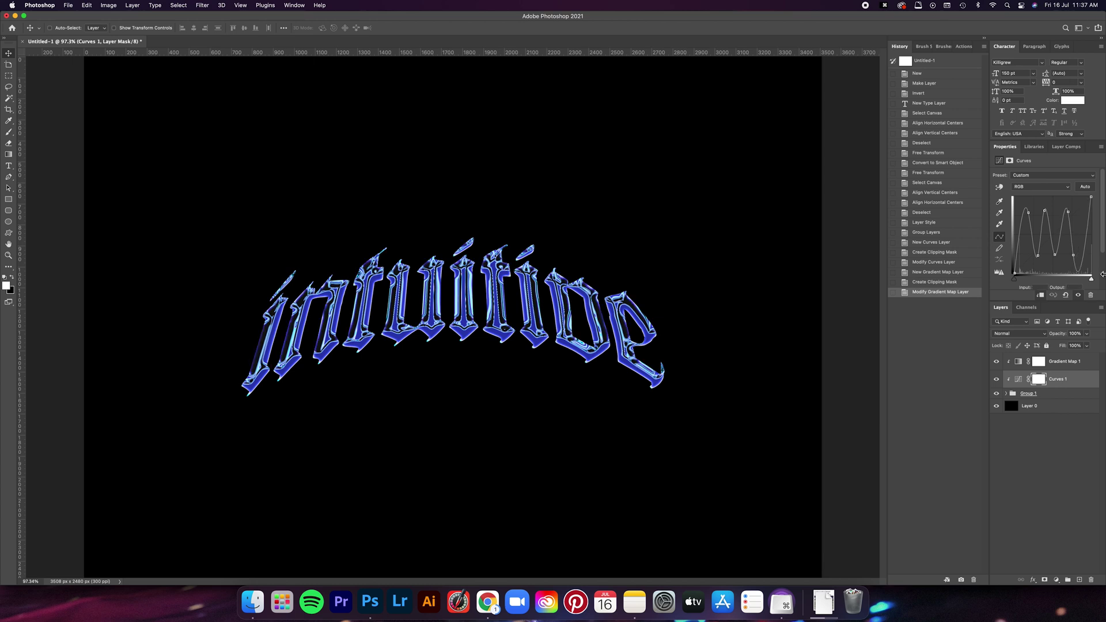
Merge the curve's last peak and trough and add a point for brighter cyan highlights.
drag(1069, 212, 1055, 283)
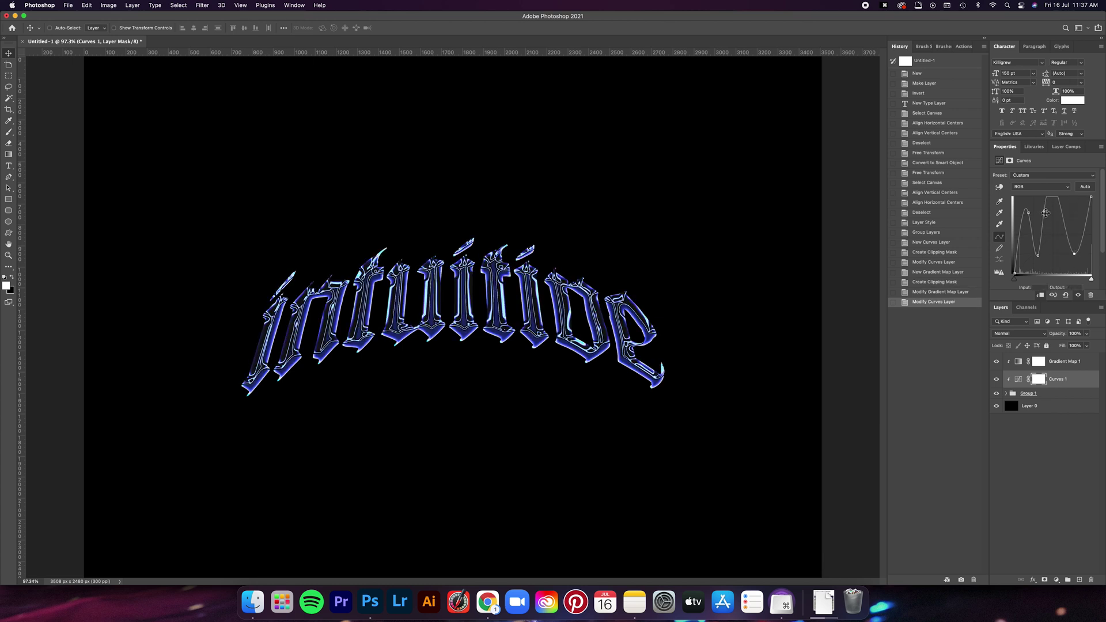
drag(1046, 214, 1055, 211)
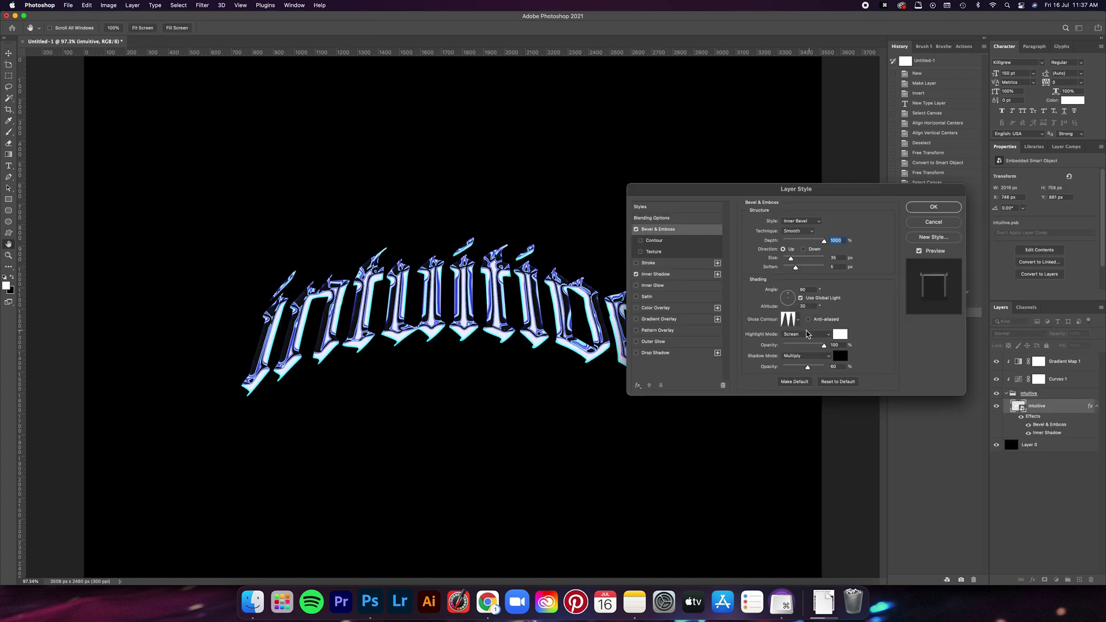
Compare several gloss contour presets on the bevel and settle on a multi-peaked contour.
click(798, 320)
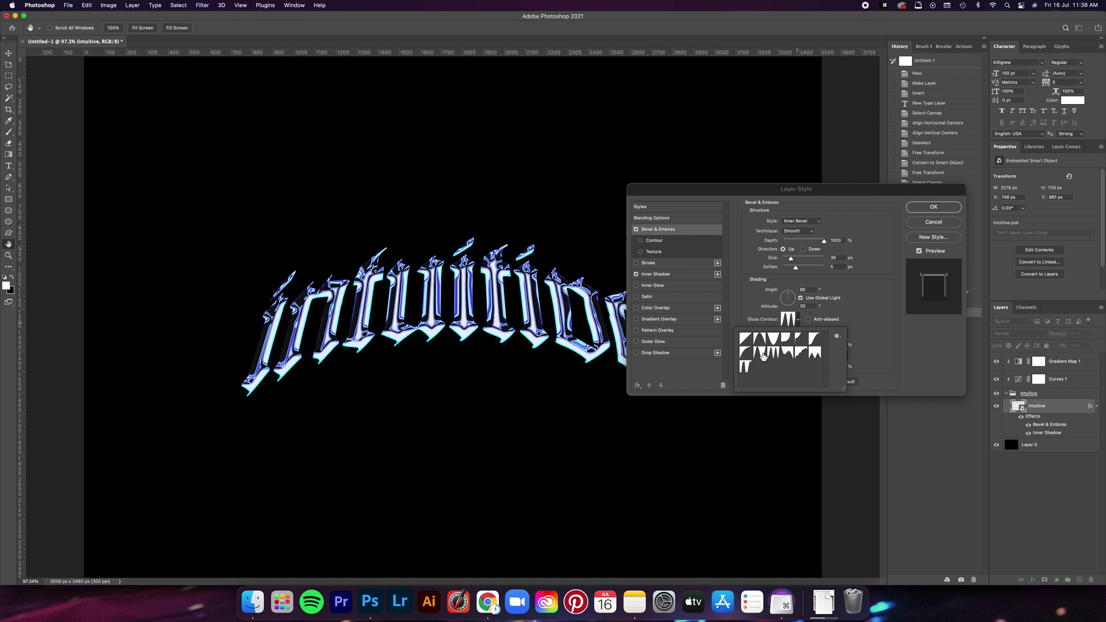
click(762, 354)
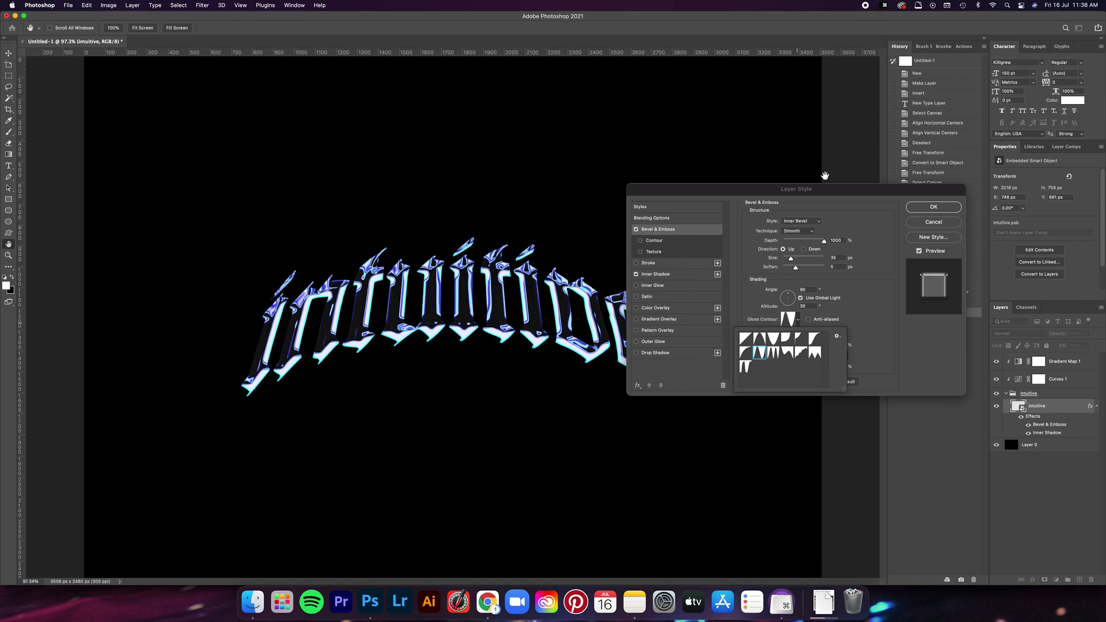
drag(825, 189, 938, 182)
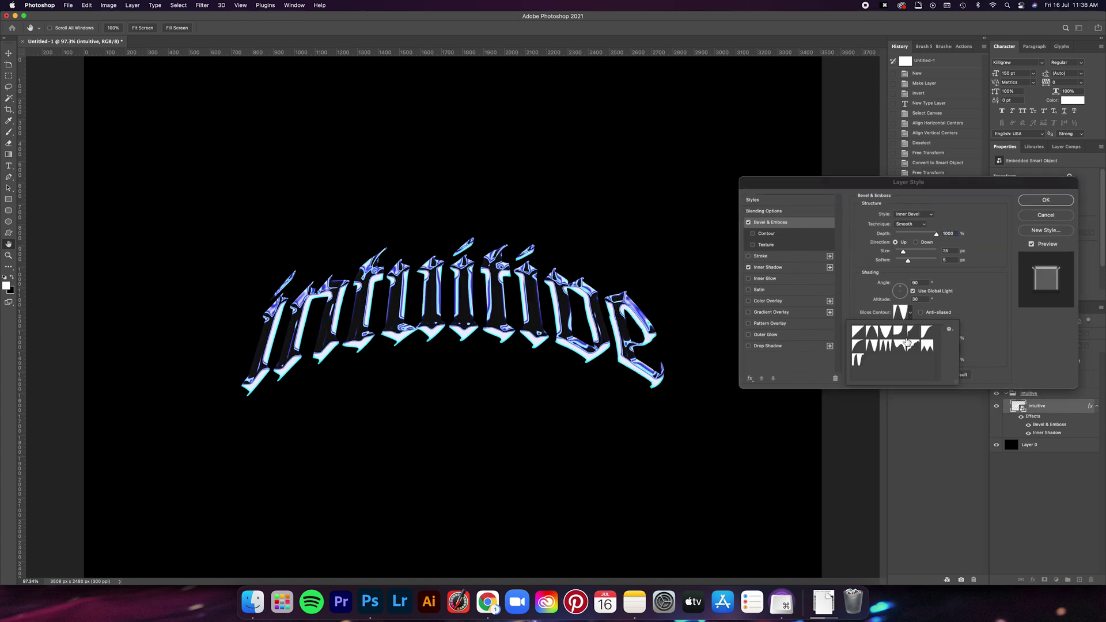
click(906, 344)
click(914, 344)
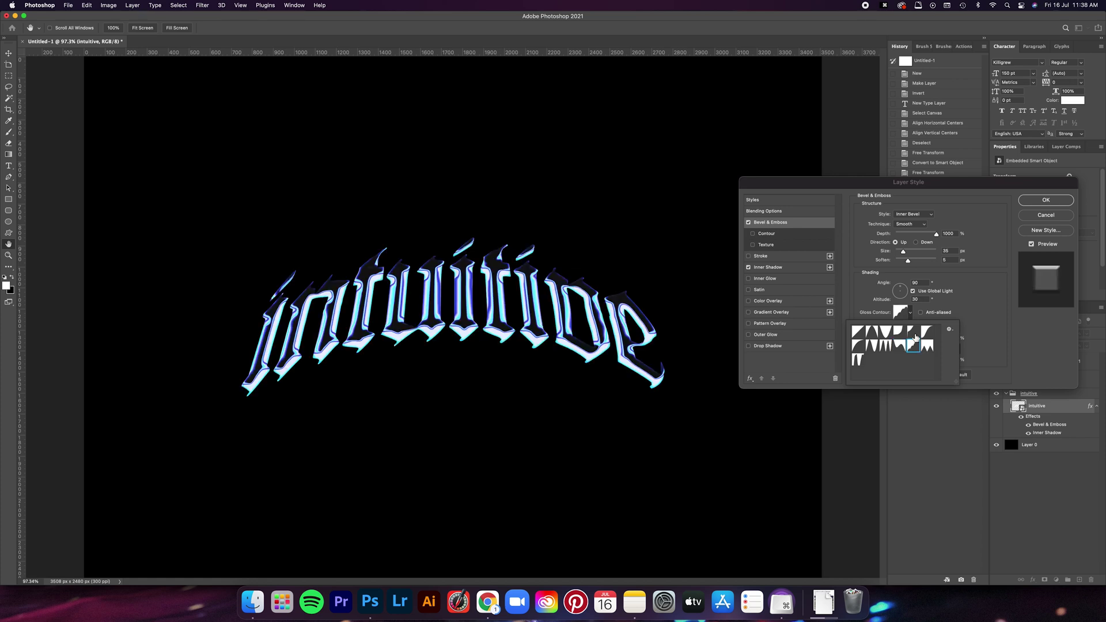
click(912, 331)
click(899, 331)
click(872, 331)
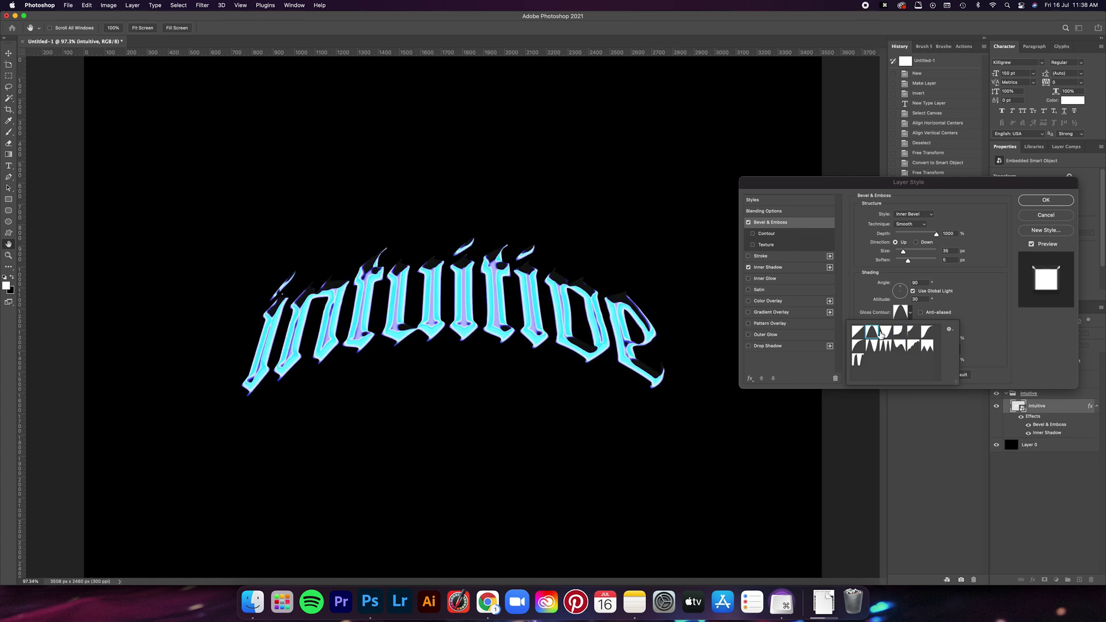
click(858, 332)
click(858, 344)
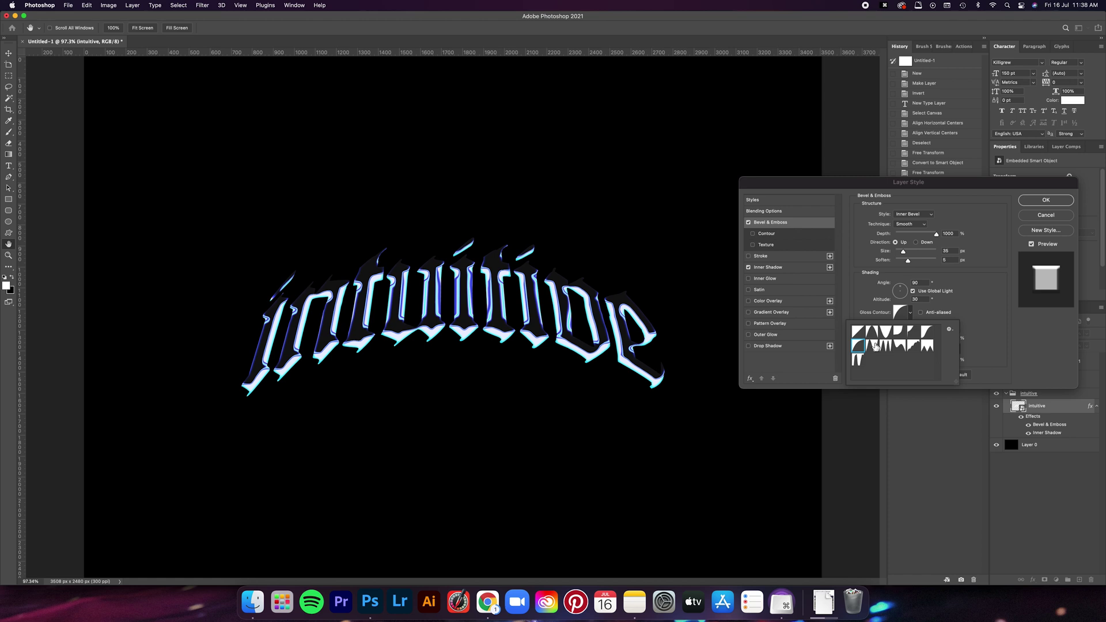
click(872, 344)
click(886, 345)
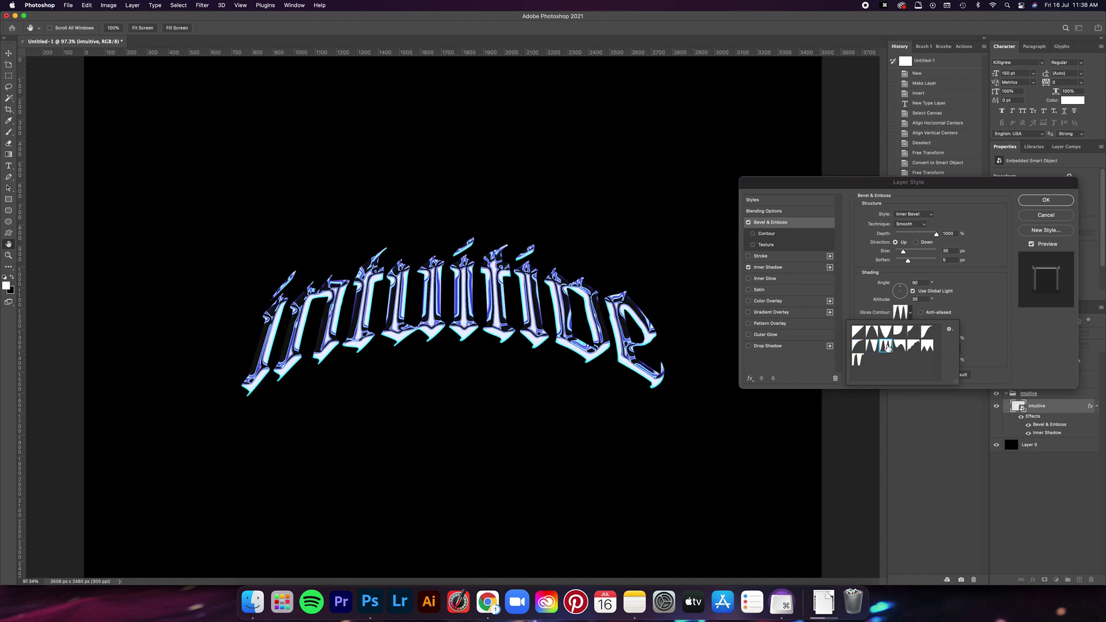
click(1001, 341)
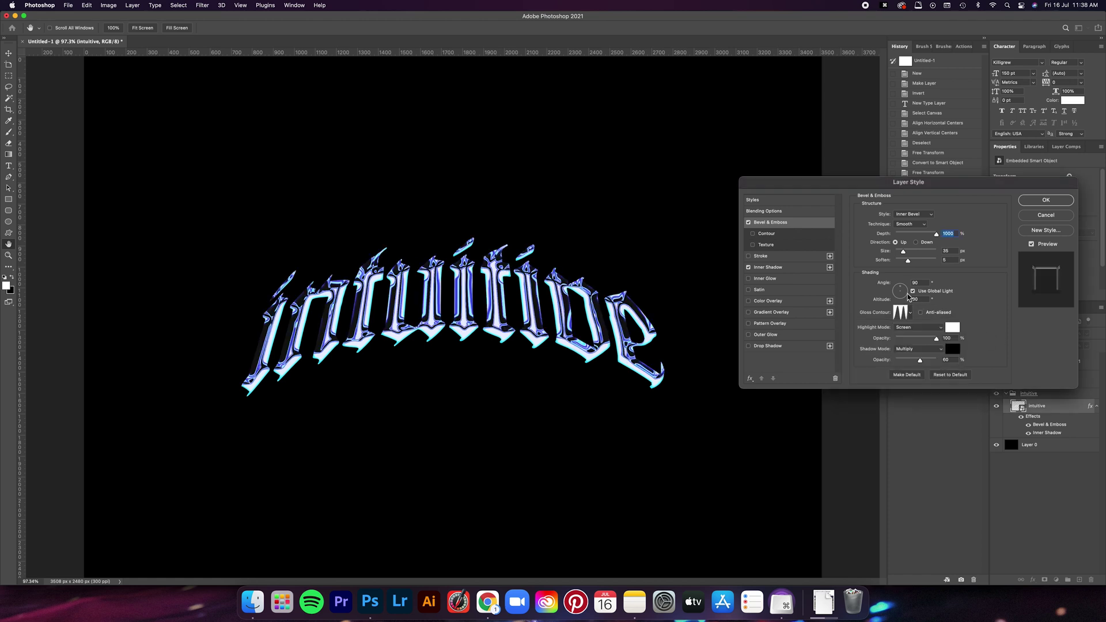
Set the bevel shading angle to 75° and altitude to 55°.
drag(908, 296, 897, 291)
text(75)
key(Tab)
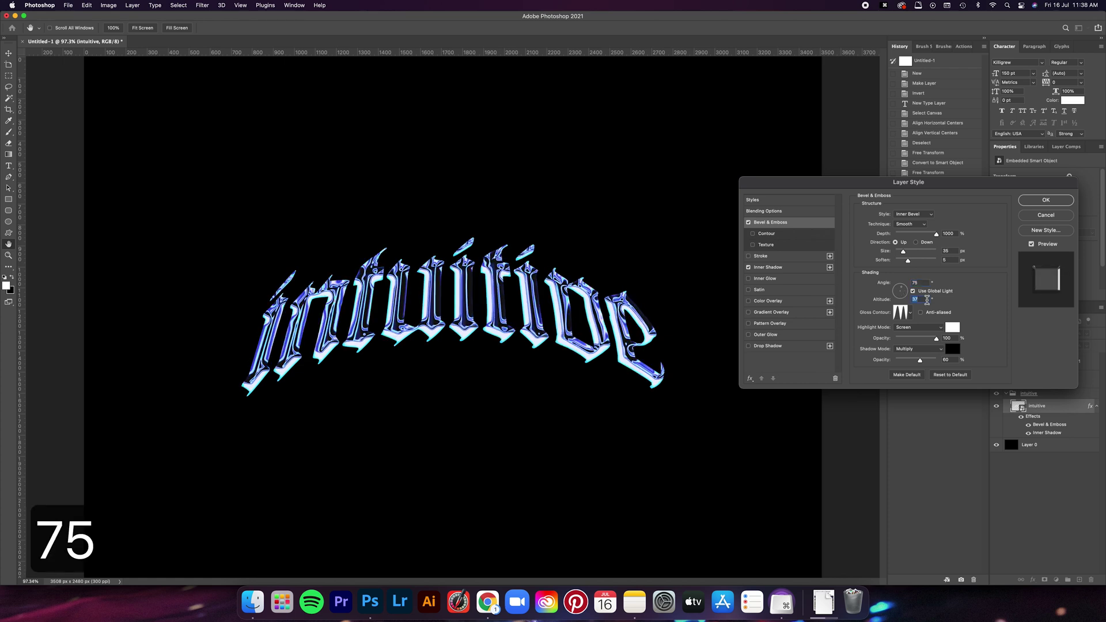
text(55)
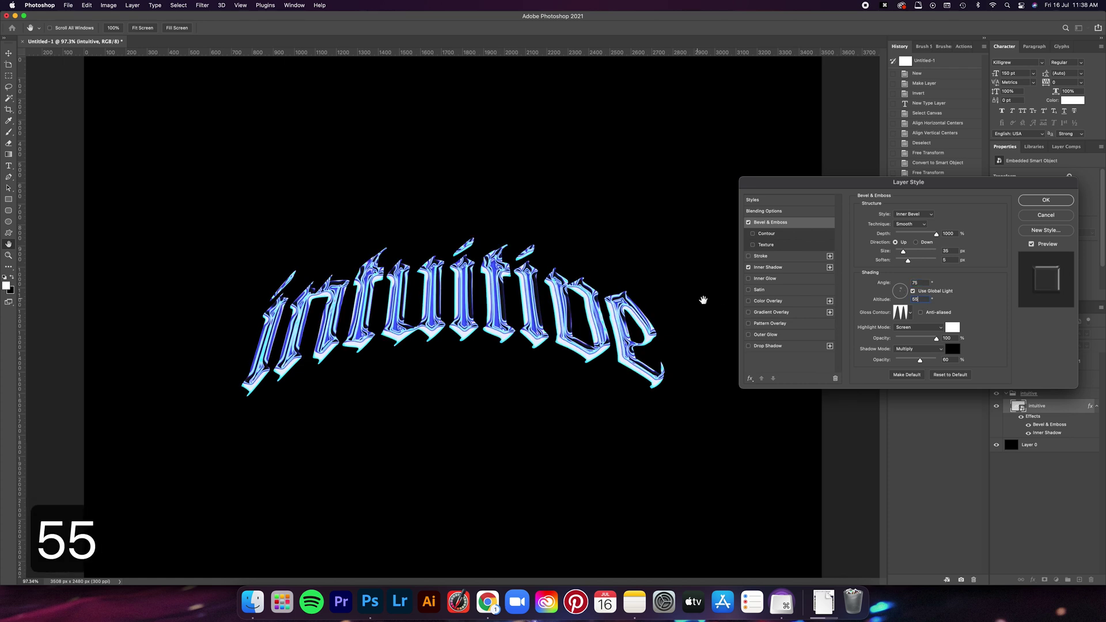
Apply the bevel, fit the canvas in view, collapse the intuitive group, and select Gradient Map 1.
click(1057, 201)
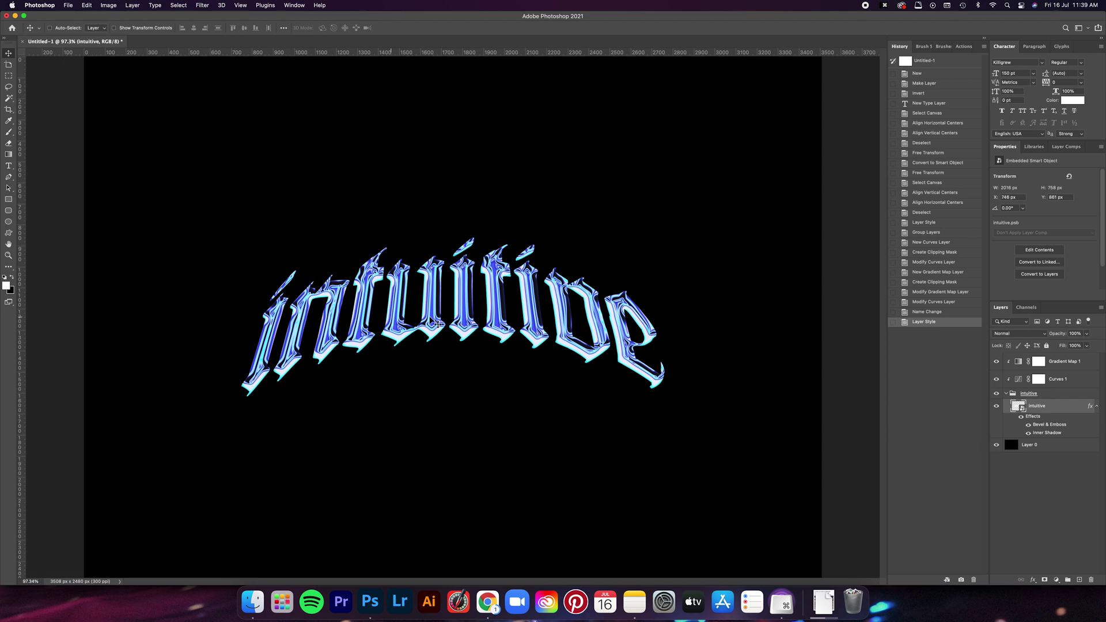
key(super+0)
key(super+minus)
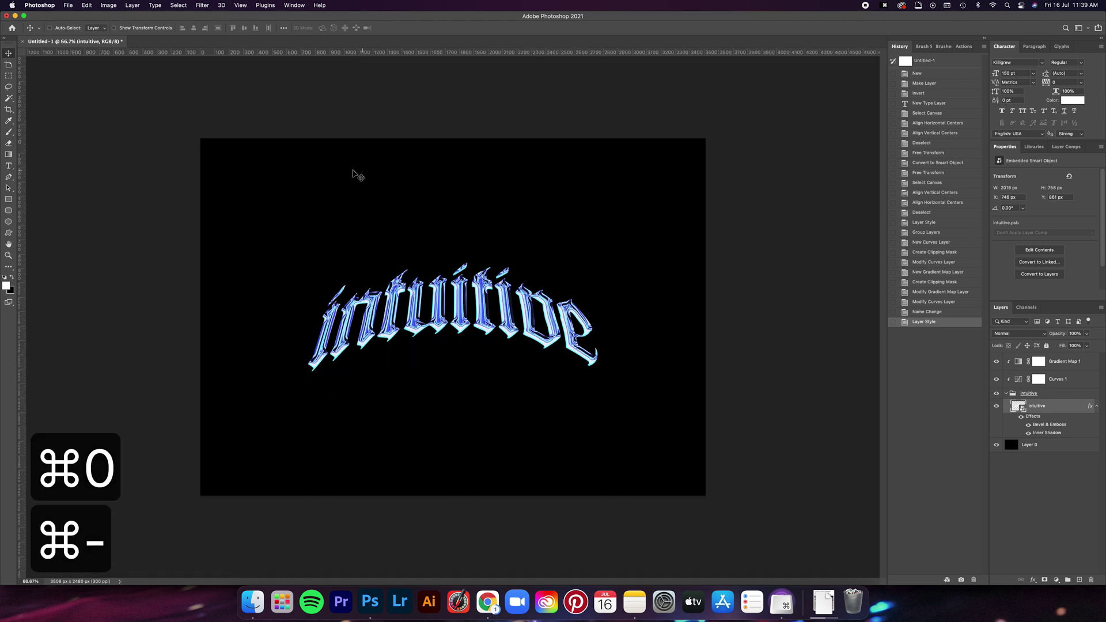
key(super+0)
key(super+minus)
click(1006, 393)
click(1038, 361)
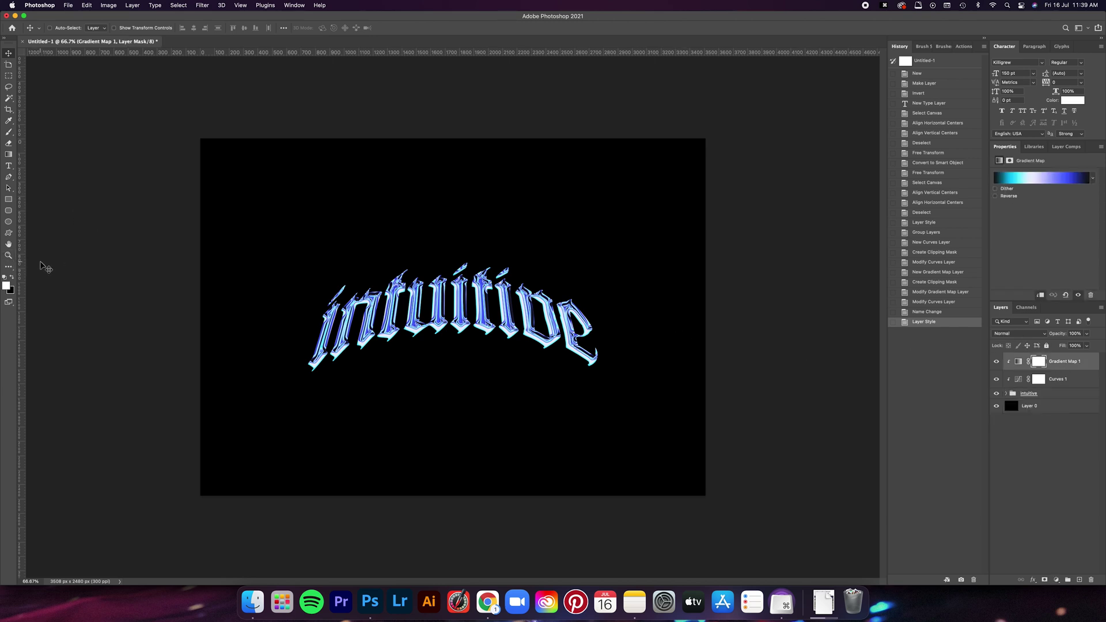
Set up the shape tool with a solid white fill and 0 px stroke.
key(u)
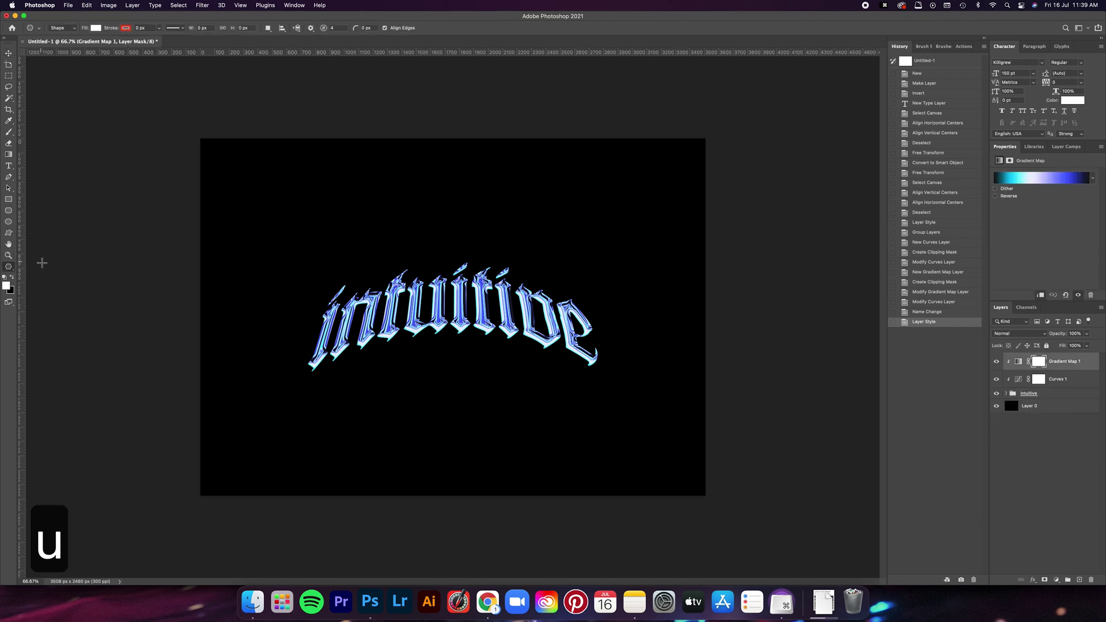
right_click(10, 267)
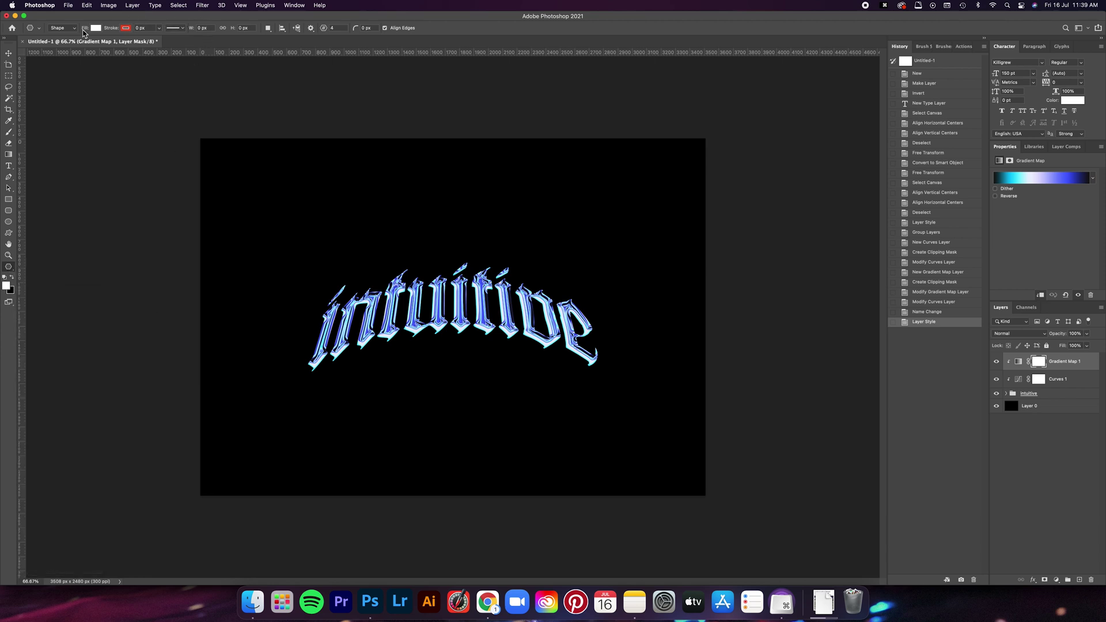
click(98, 28)
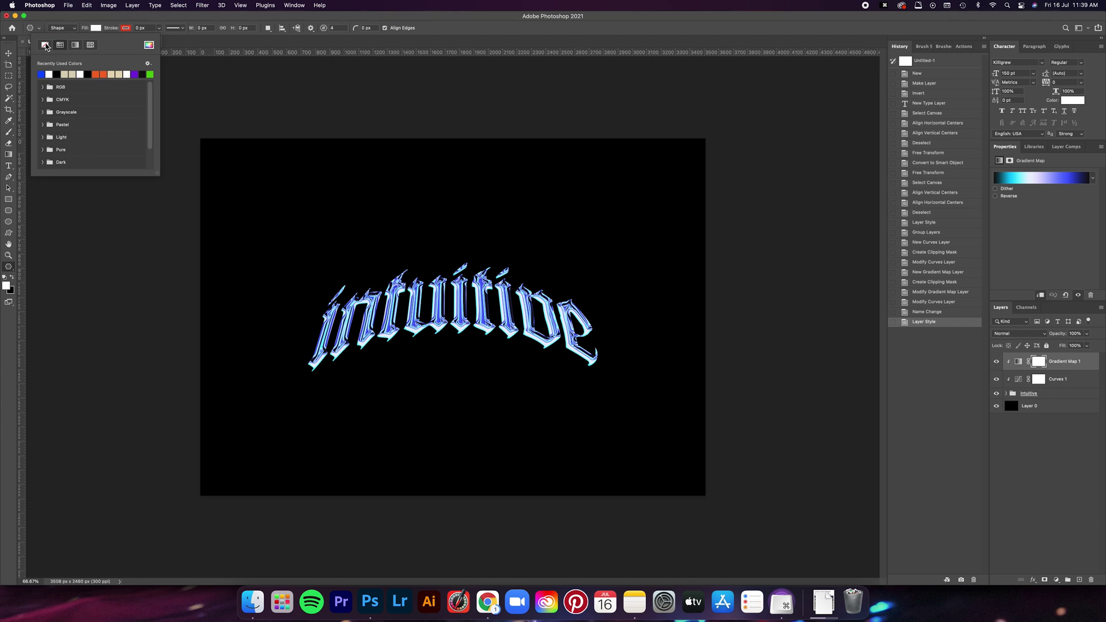
click(46, 45)
click(50, 74)
click(154, 16)
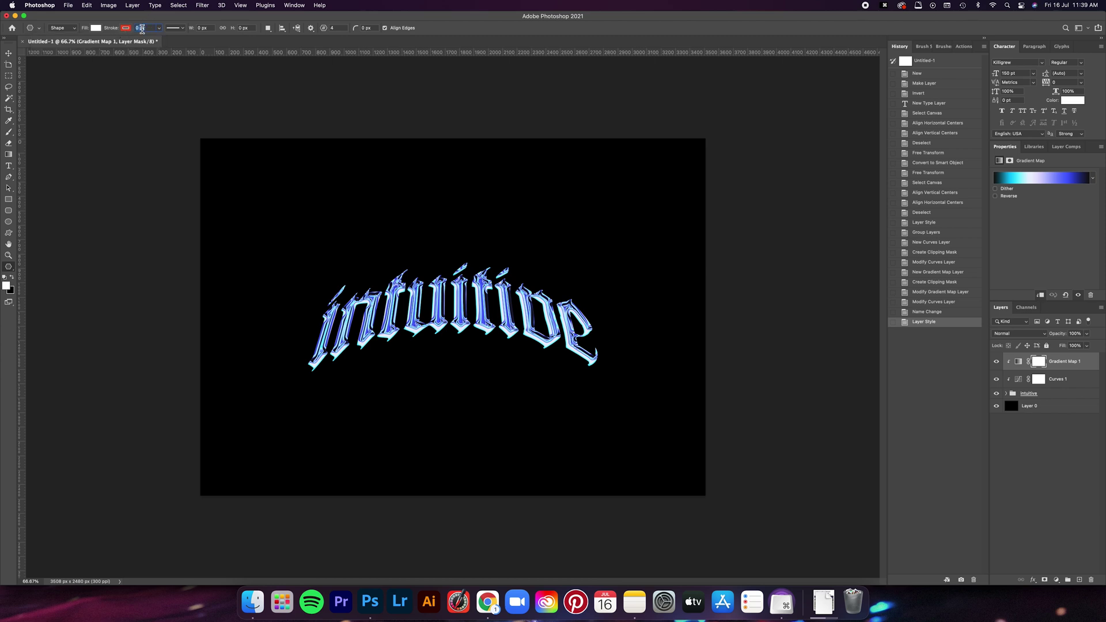
text(0)
key(Return)
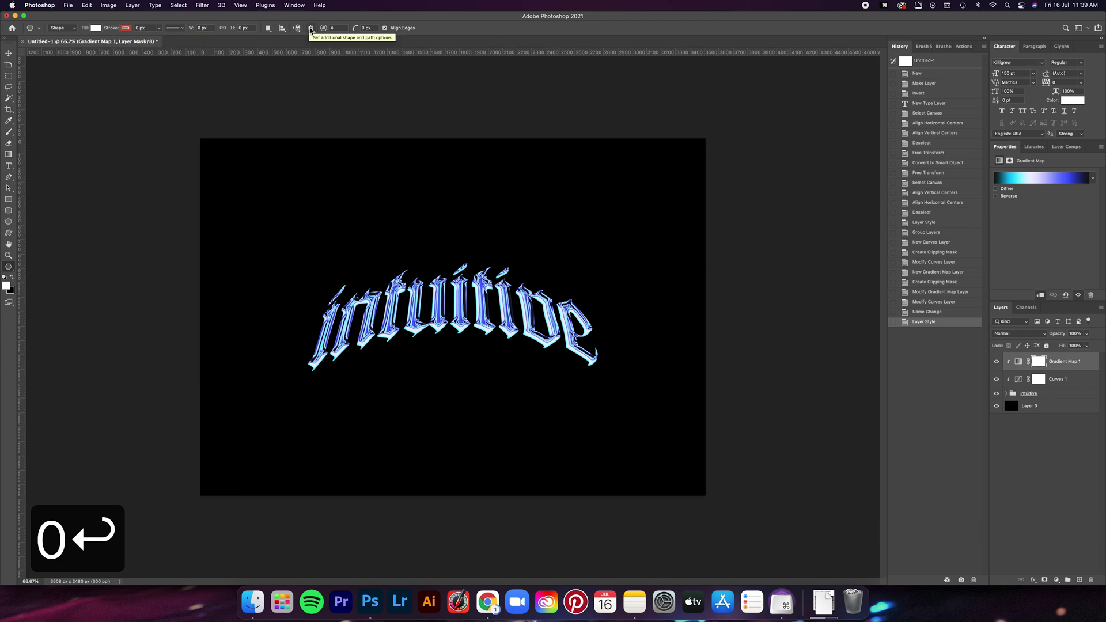
Set the polygon to a four-point star and draw it near the canvas upper-left.
click(340, 30)
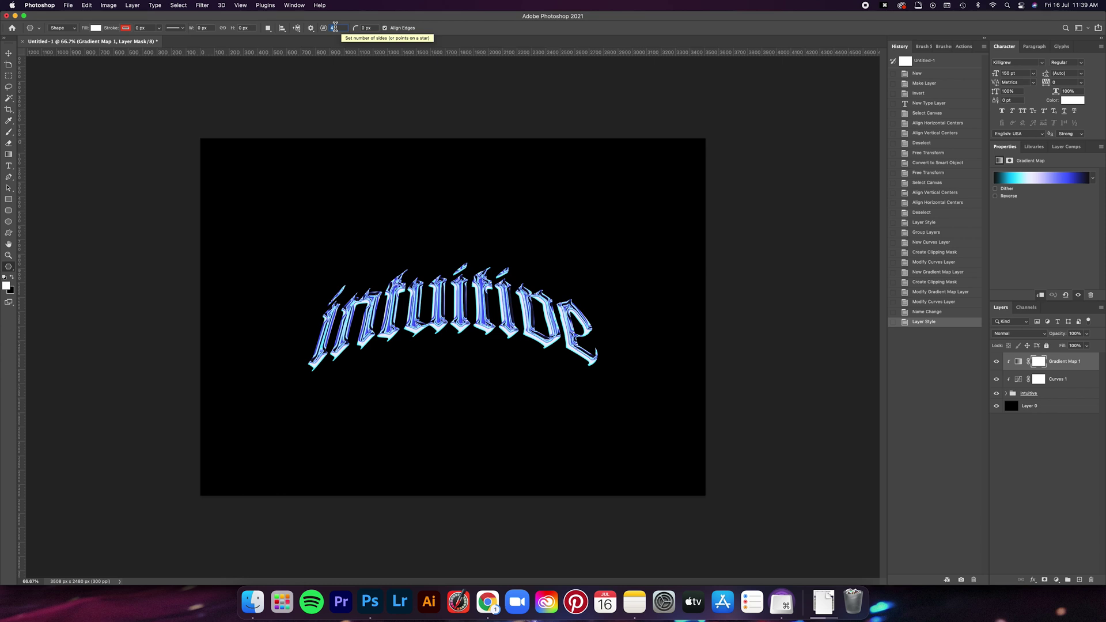
key(Return)
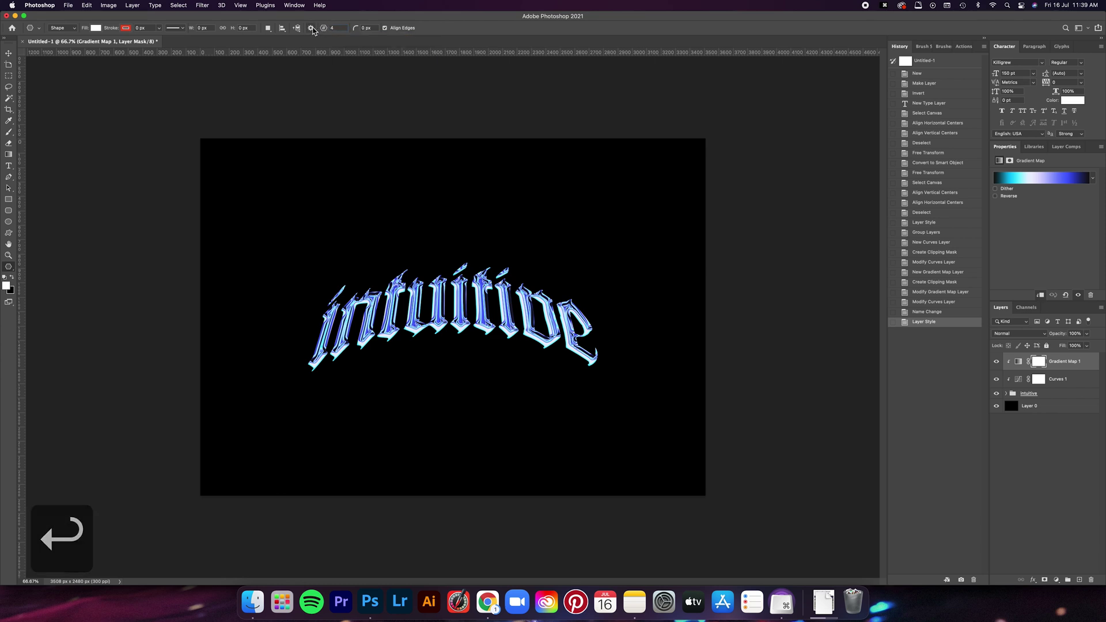
click(311, 29)
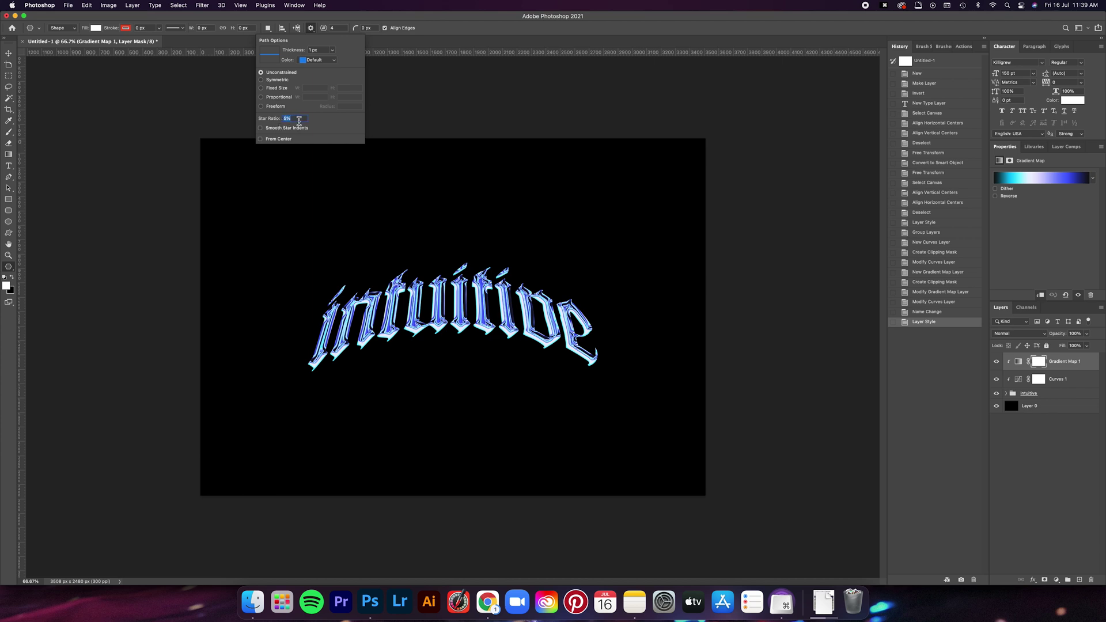
click(431, 28)
drag(284, 160, 347, 208)
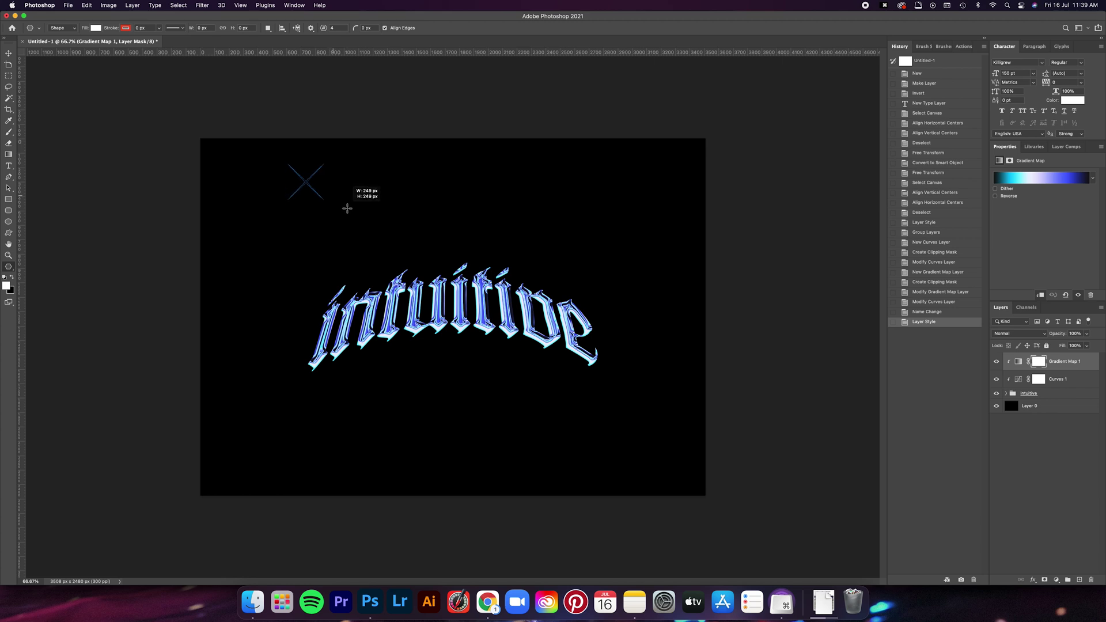
drag(347, 208, 470, 237)
Convert the star to a smart object and apply a 5-pixel Gaussian Blur smart filter.
key(v)
key(BackSpace)
click(202, 6)
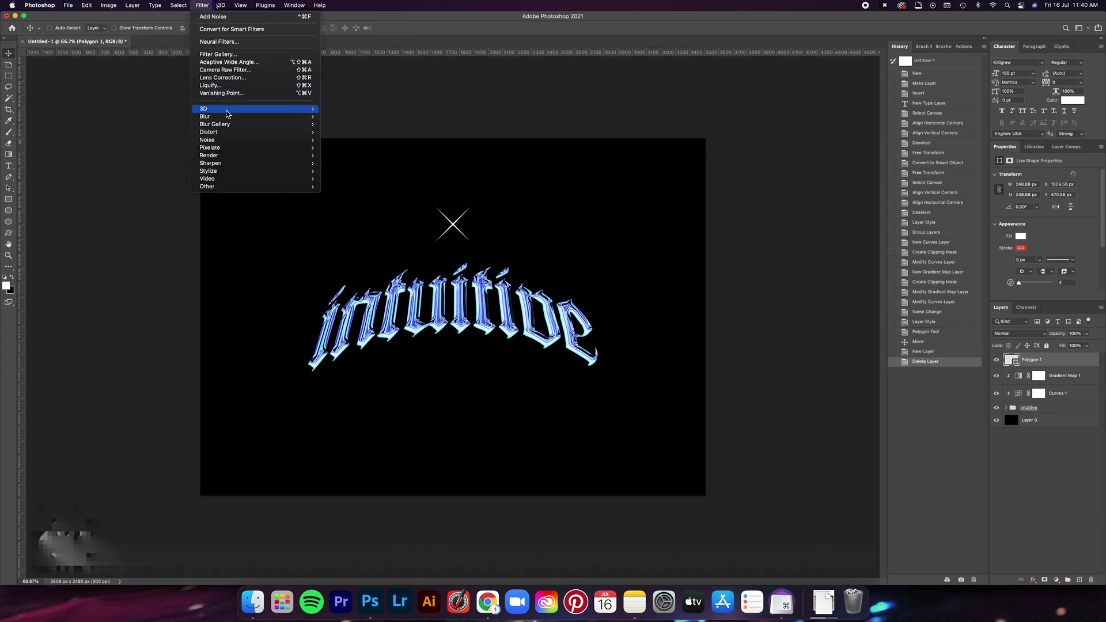
mouse_move(227, 118)
click(369, 149)
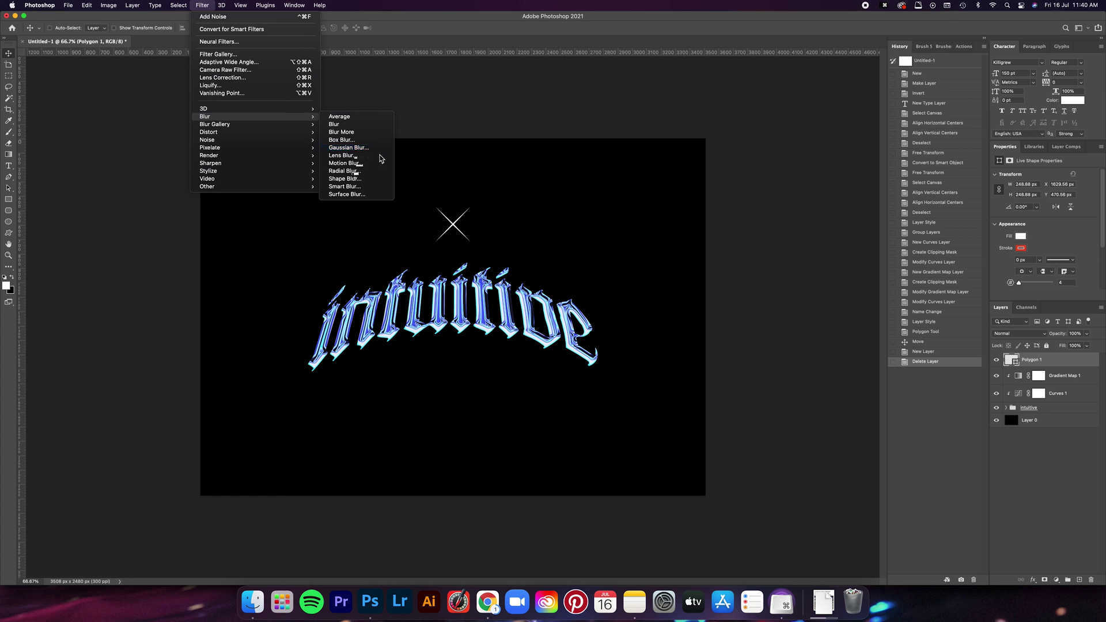
click(579, 211)
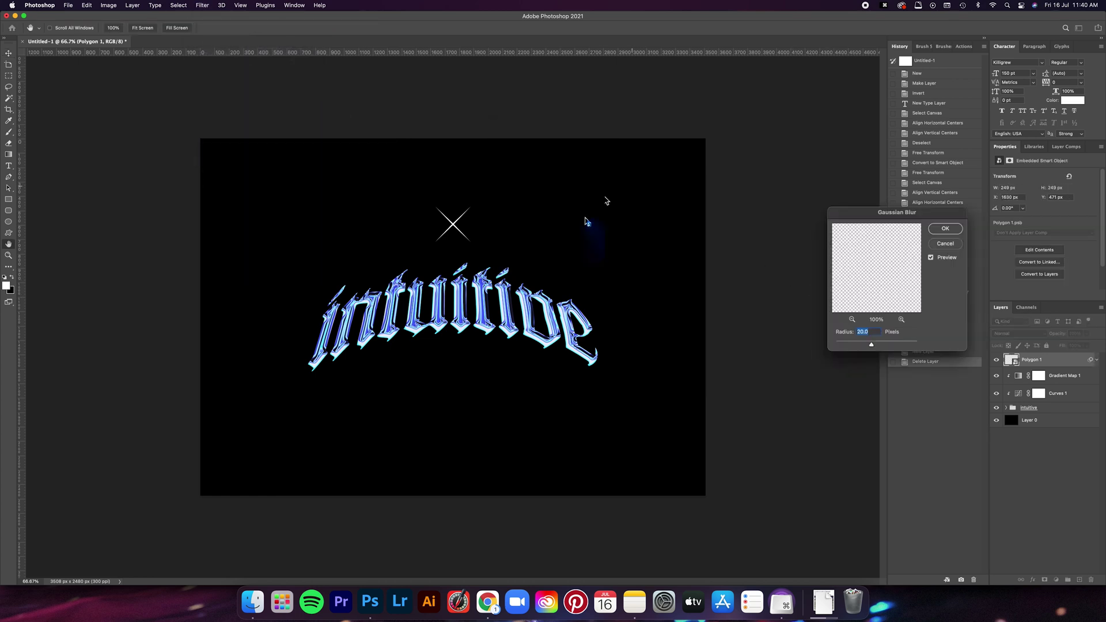
text(2)
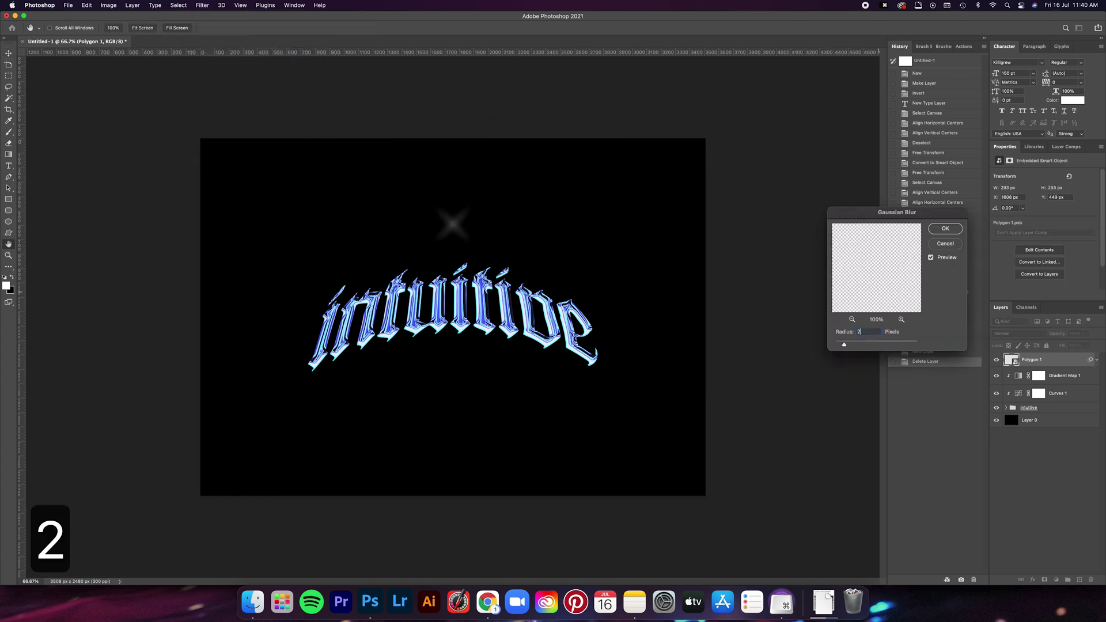
key(BackSpace)
text(5)
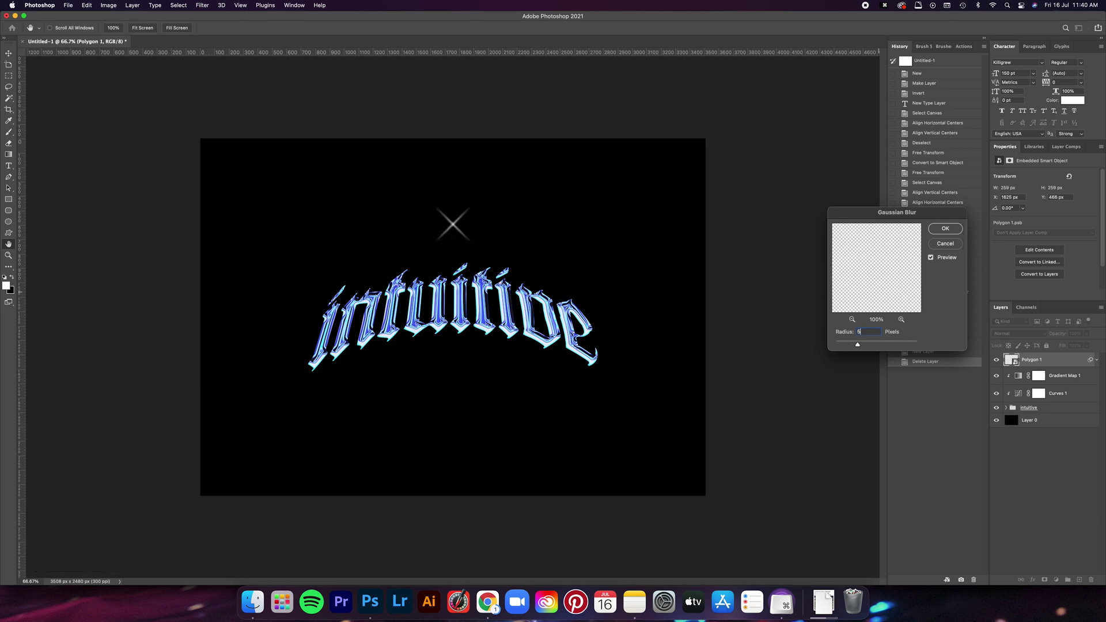
key(Return)
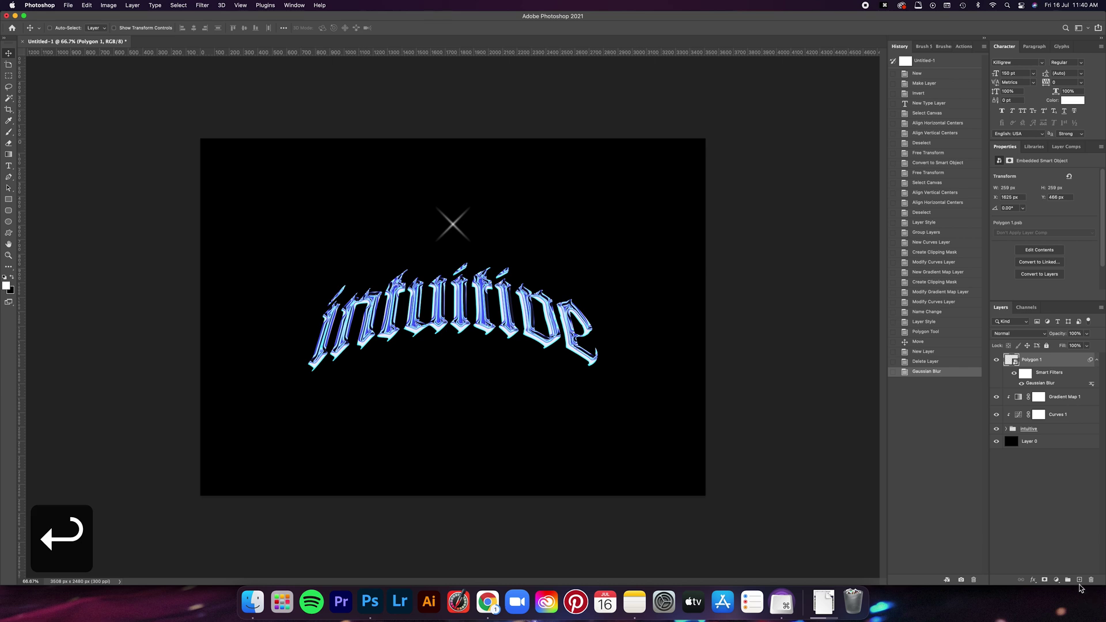
On a new Layer 1, dab a 175 px soft round white brush onto the star's centre.
click(1080, 581)
key(b)
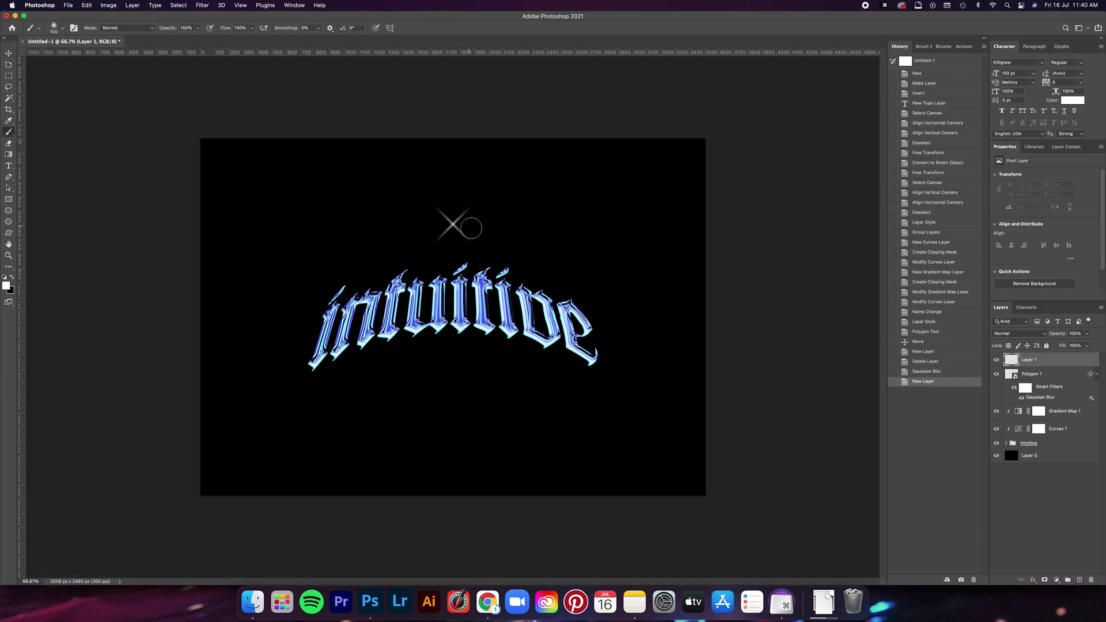
right_click(521, 228)
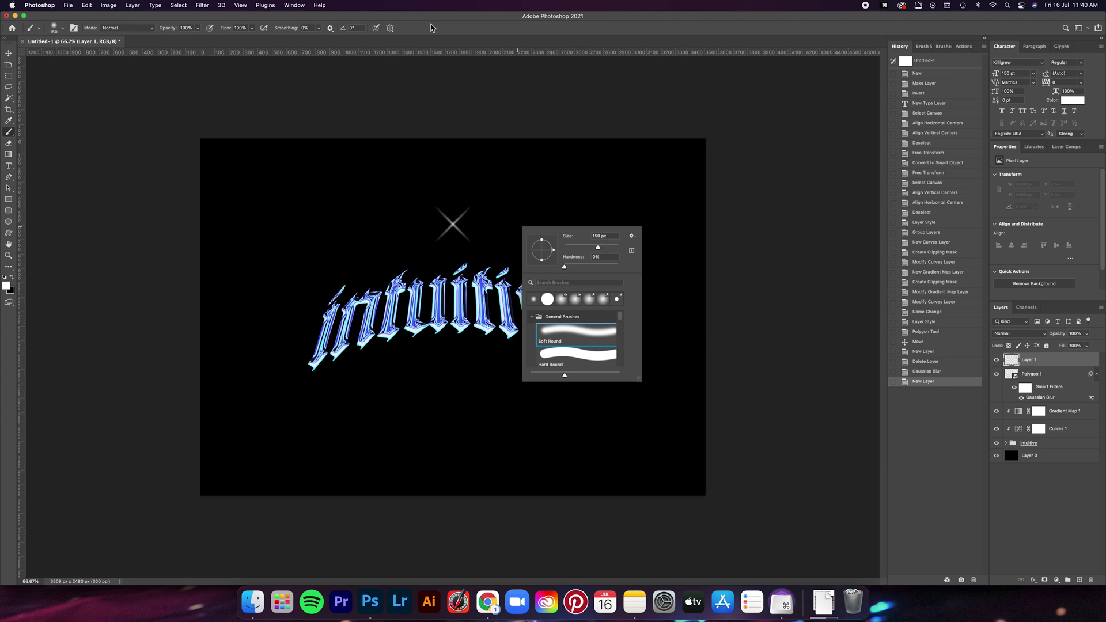
click(459, 77)
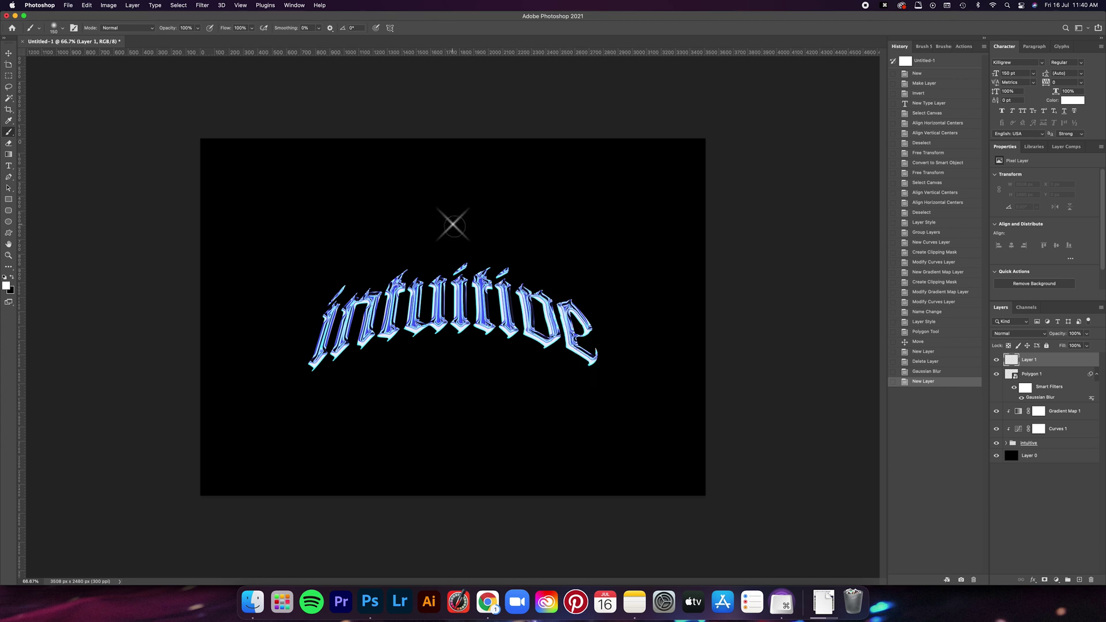
key(bracketright)
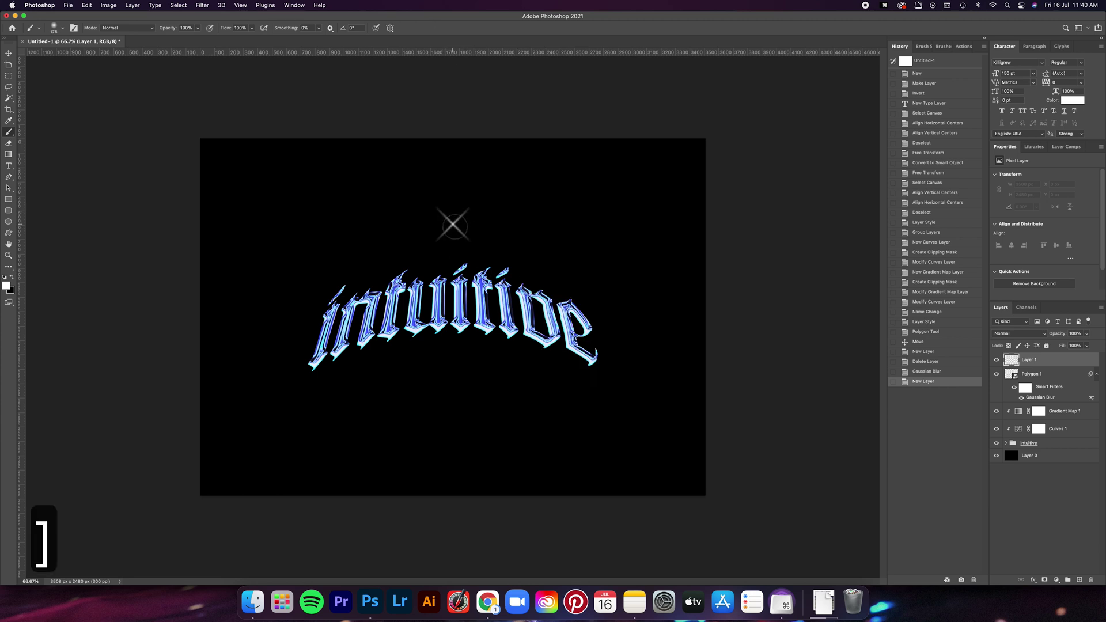
click(453, 225)
key(v)
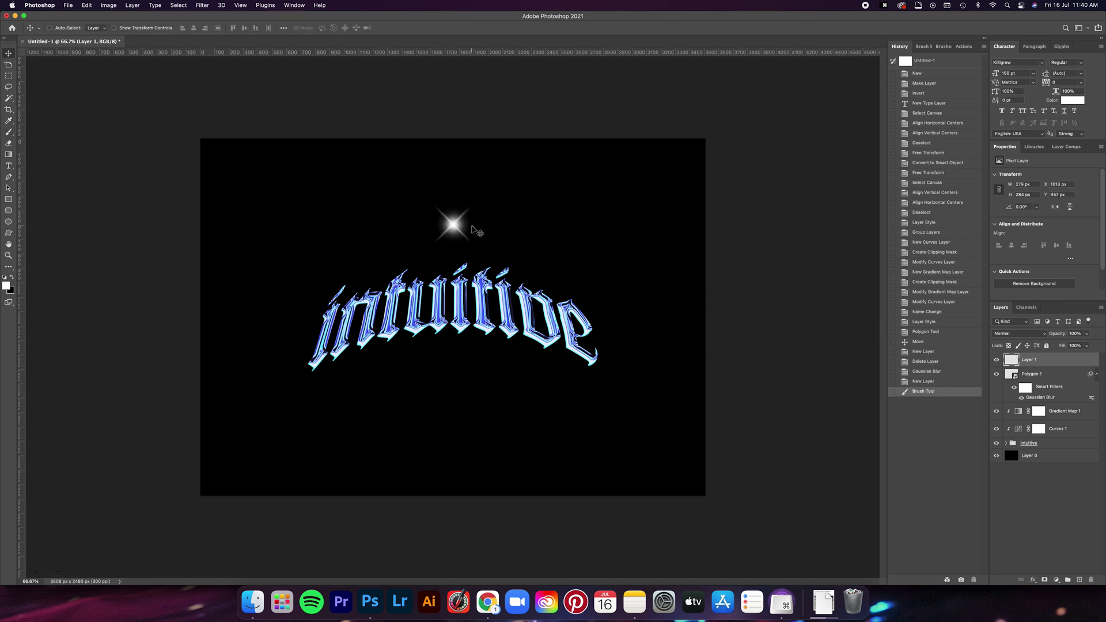
Centre the glow on the star and merge both into a layer named 'Spark'.
drag(477, 227, 475, 226)
shift+click(1054, 375)
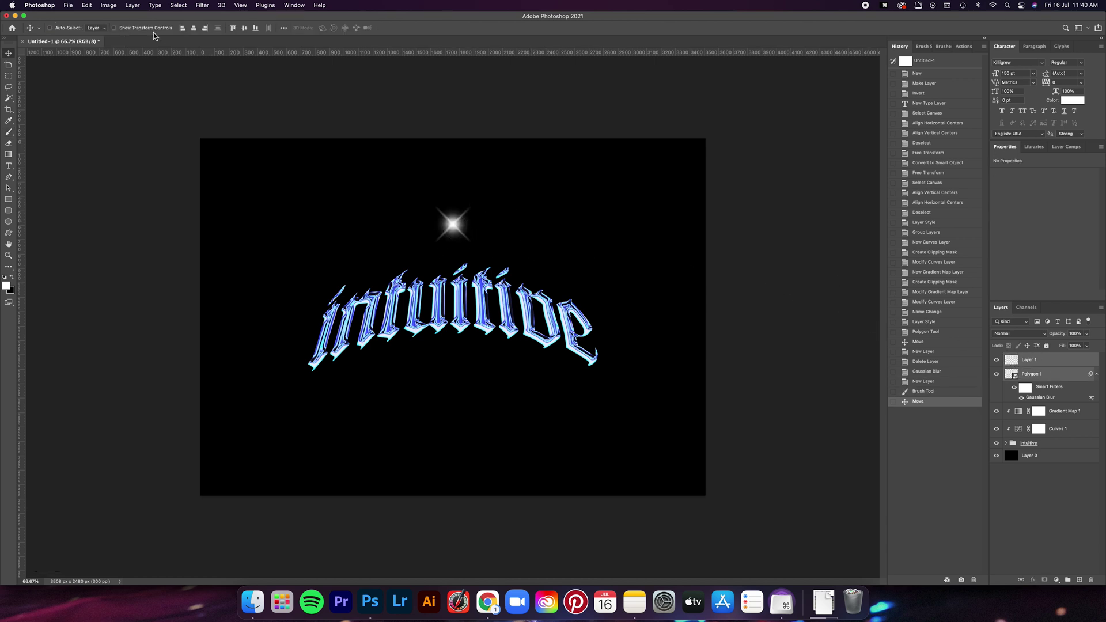
click(193, 28)
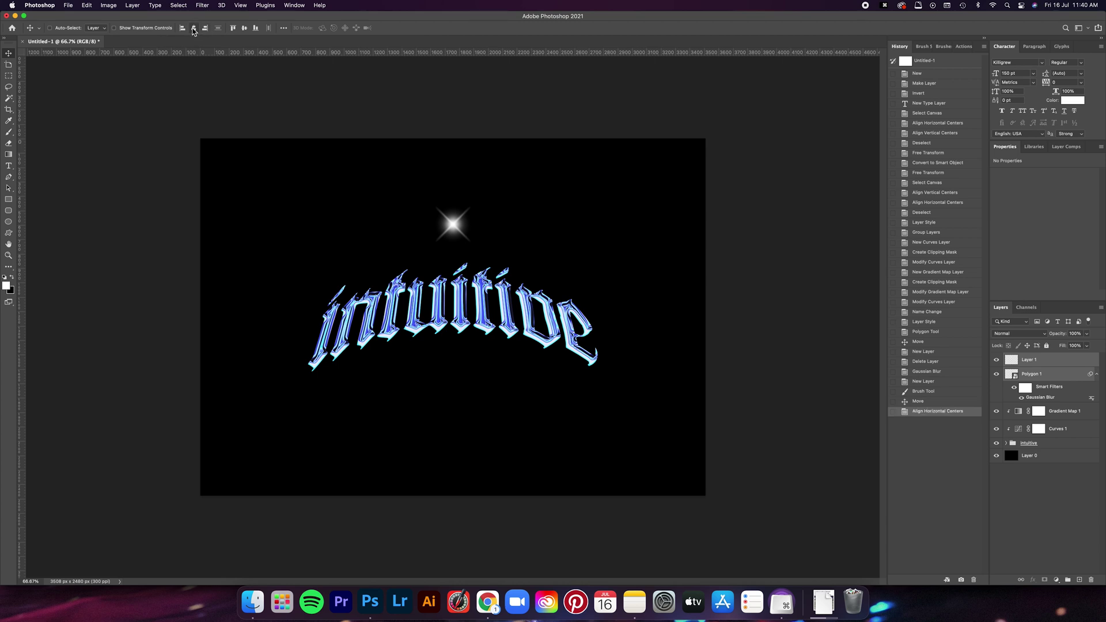
click(244, 28)
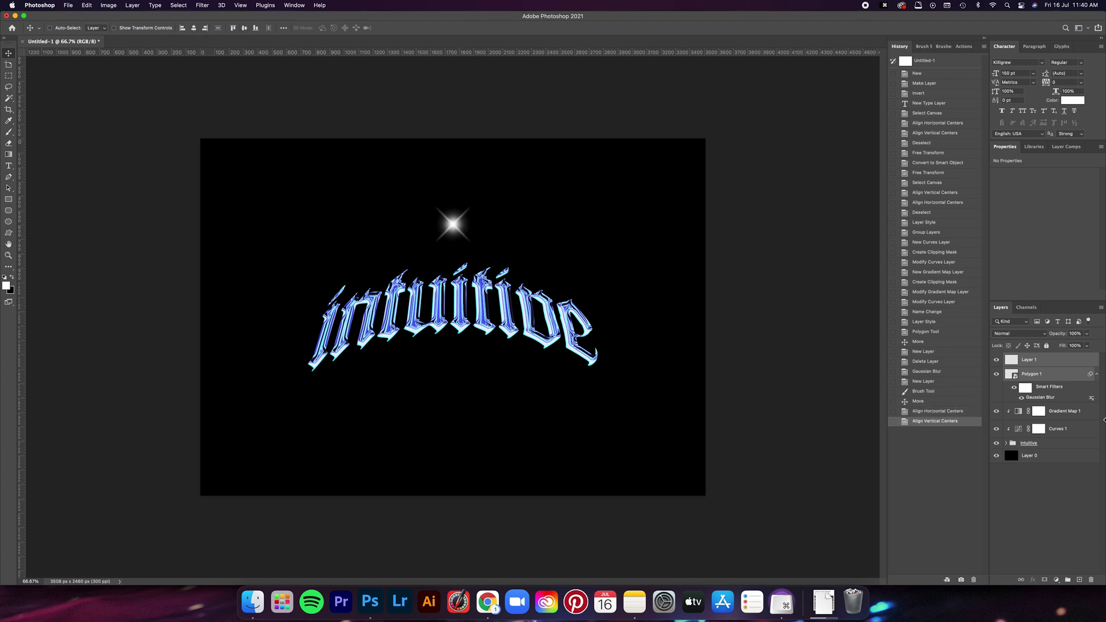
right_click(1049, 362)
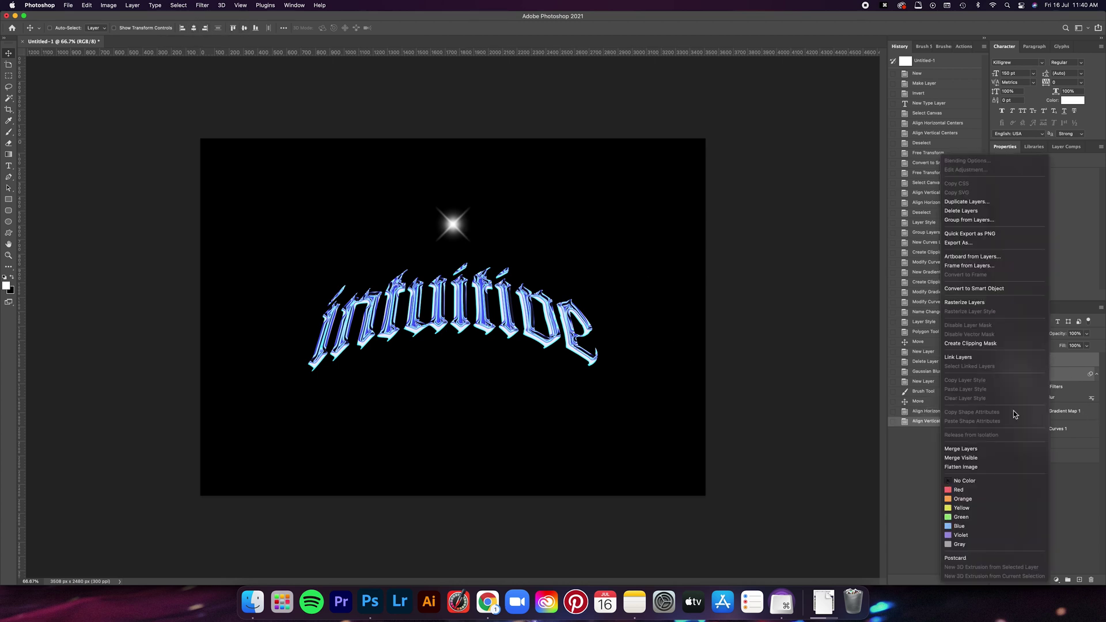
click(988, 450)
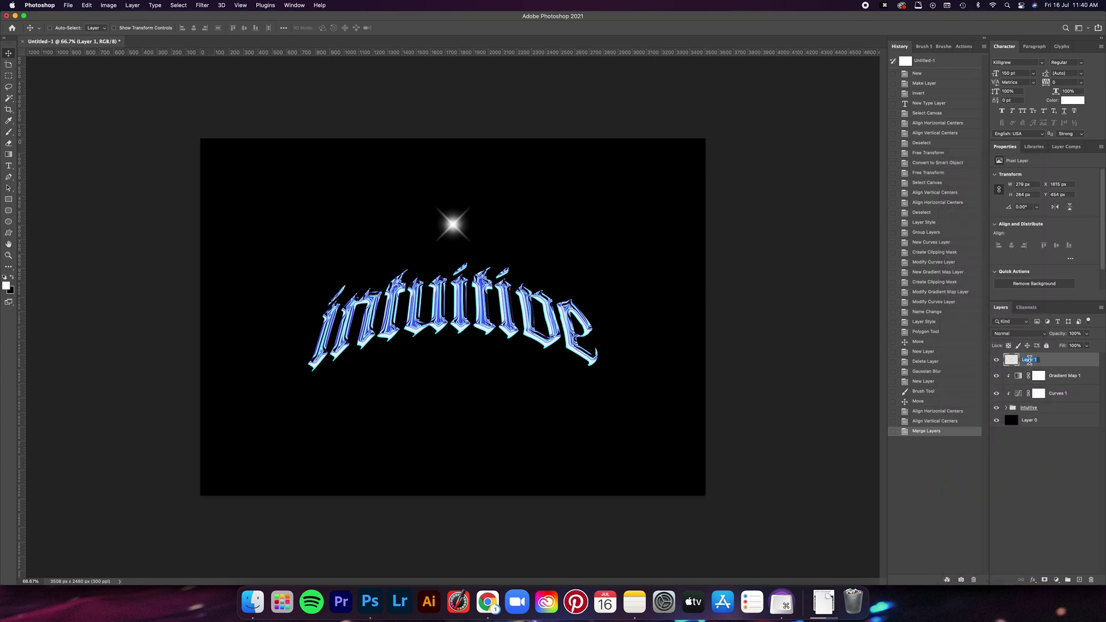
text(Spark)
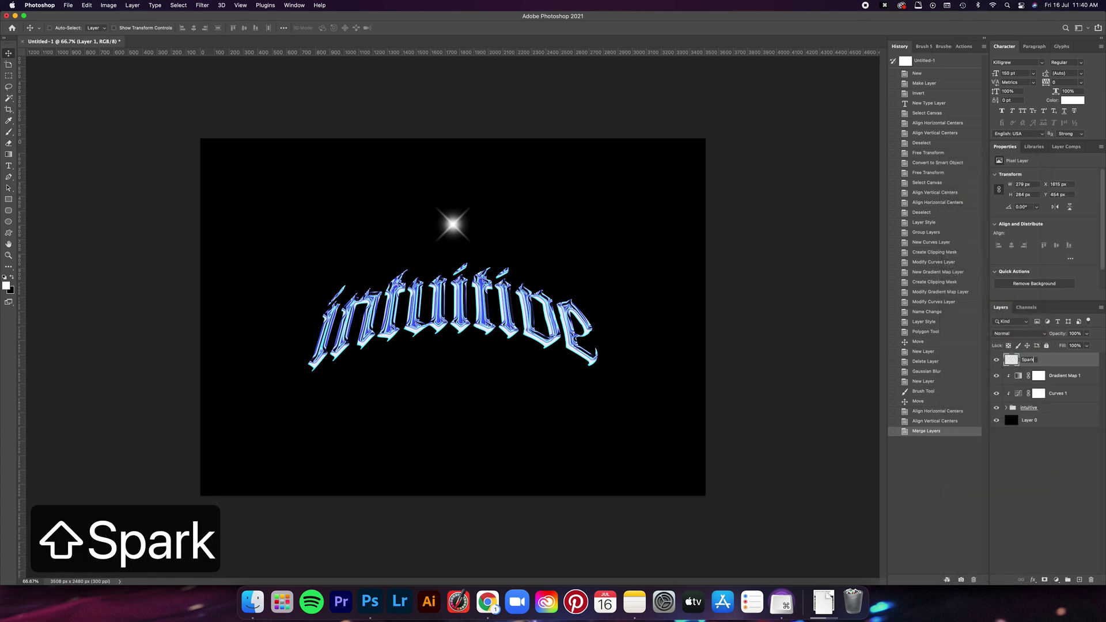
key(Return)
Shrink the spark, duplicate it into seven sparks across the letters, and select them all.
drag(492, 226, 552, 296)
key(ctrl+t)
key(Return)
drag(522, 311, 335, 370)
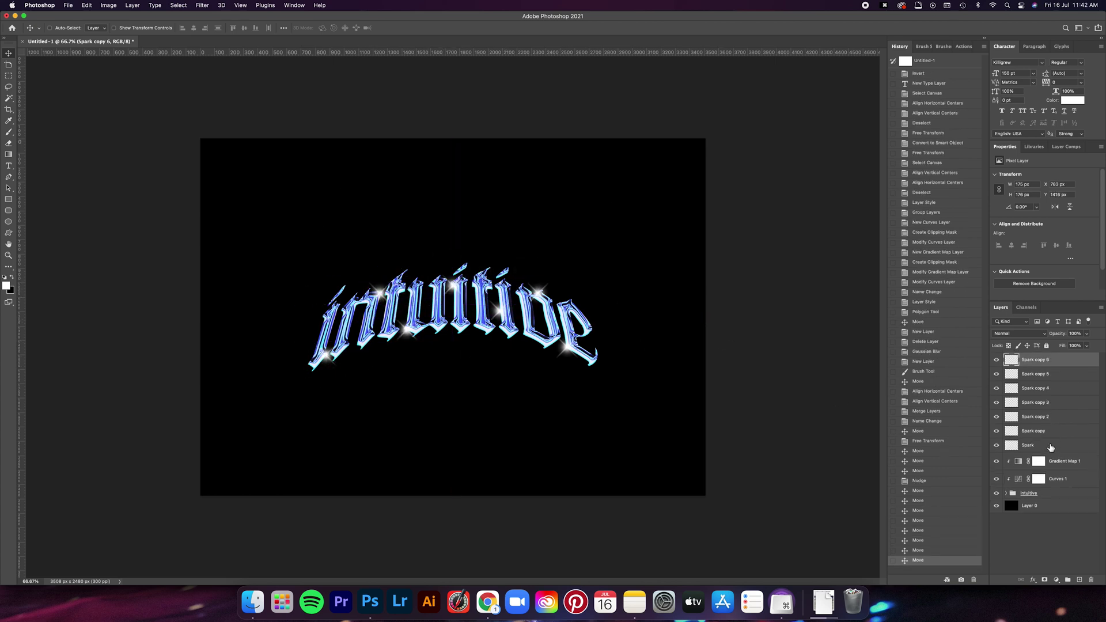
shift+click(1051, 447)
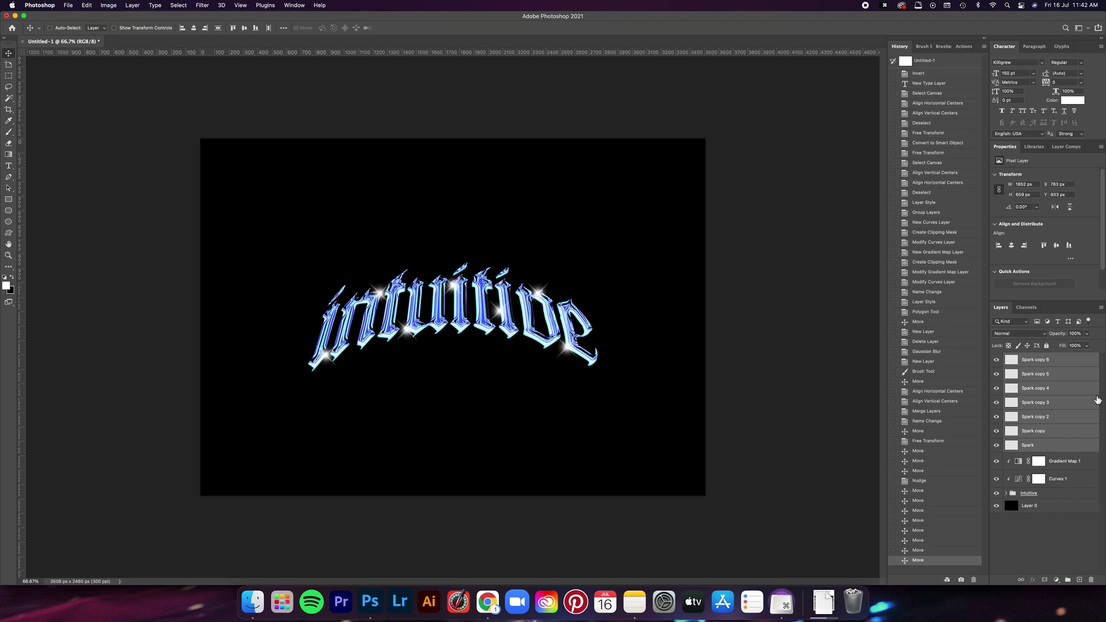
Group the spark layers as 'sparks' and stamp the layers down to intuitive into a merged layer.
key(cmd+g)
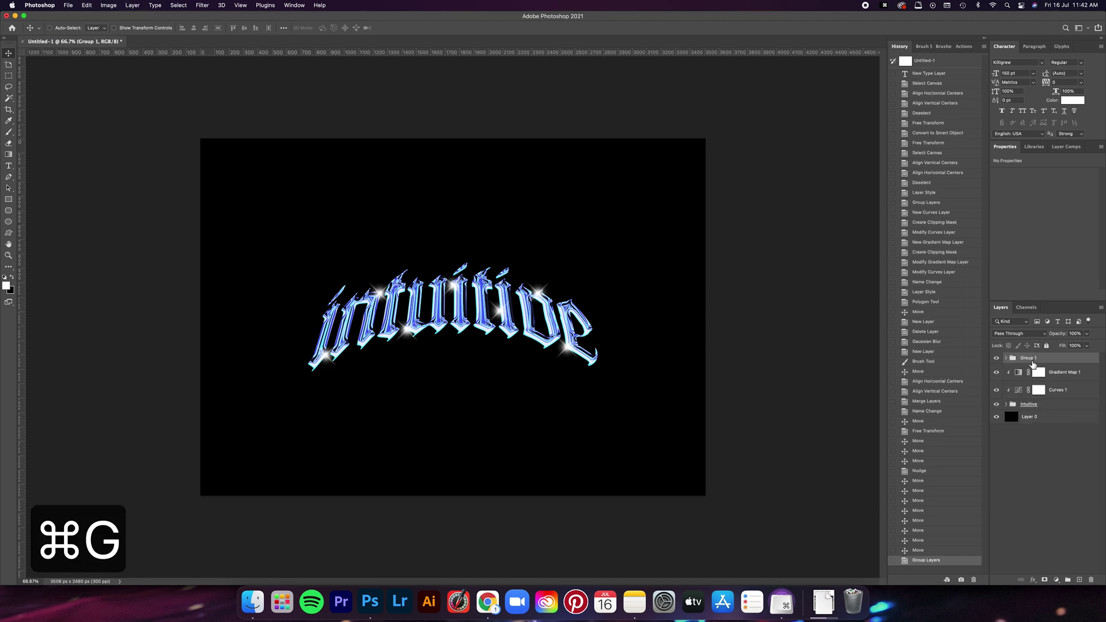
double_click(1029, 358)
text(sparks)
key(Return)
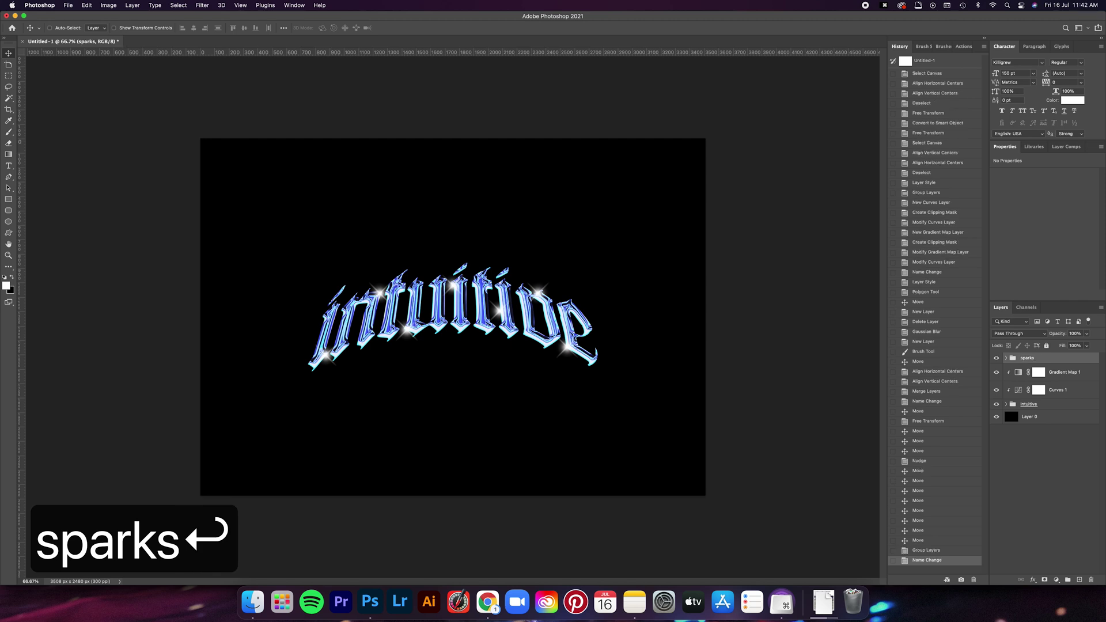
shift+click(1045, 408)
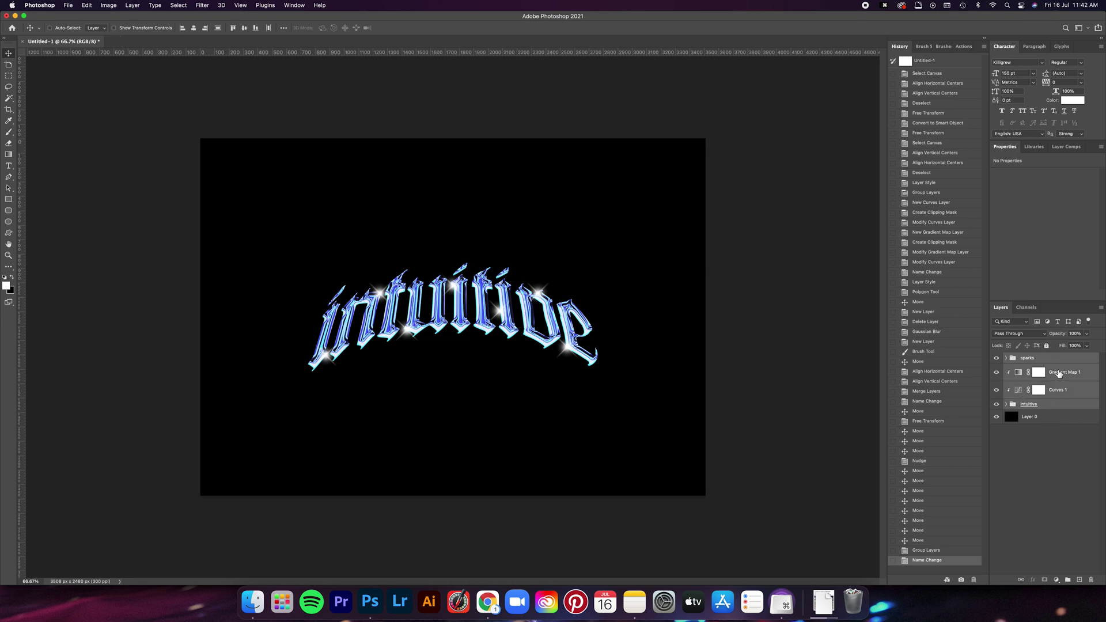
key(alt+super+e)
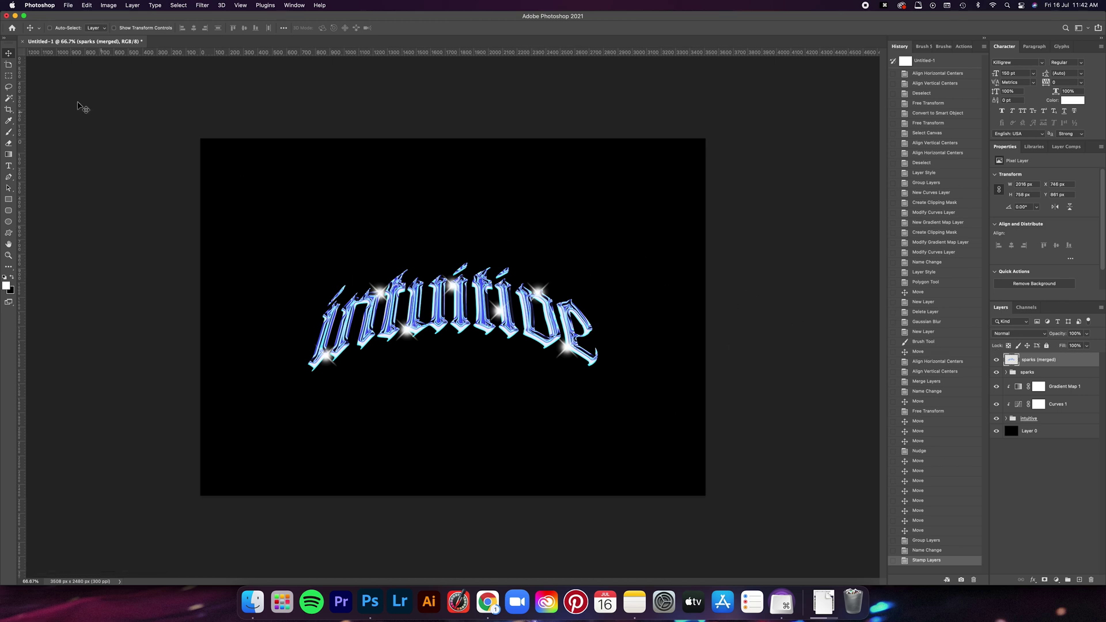
Apply a Gaussian Blur to the merged sparks layer.
click(201, 5)
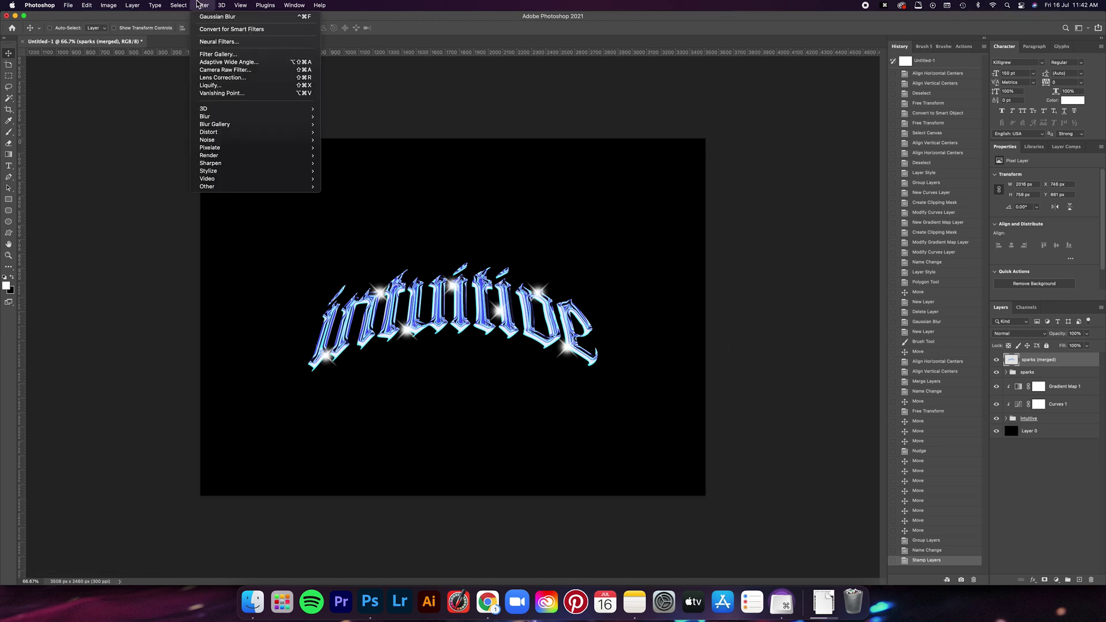
mouse_move(247, 116)
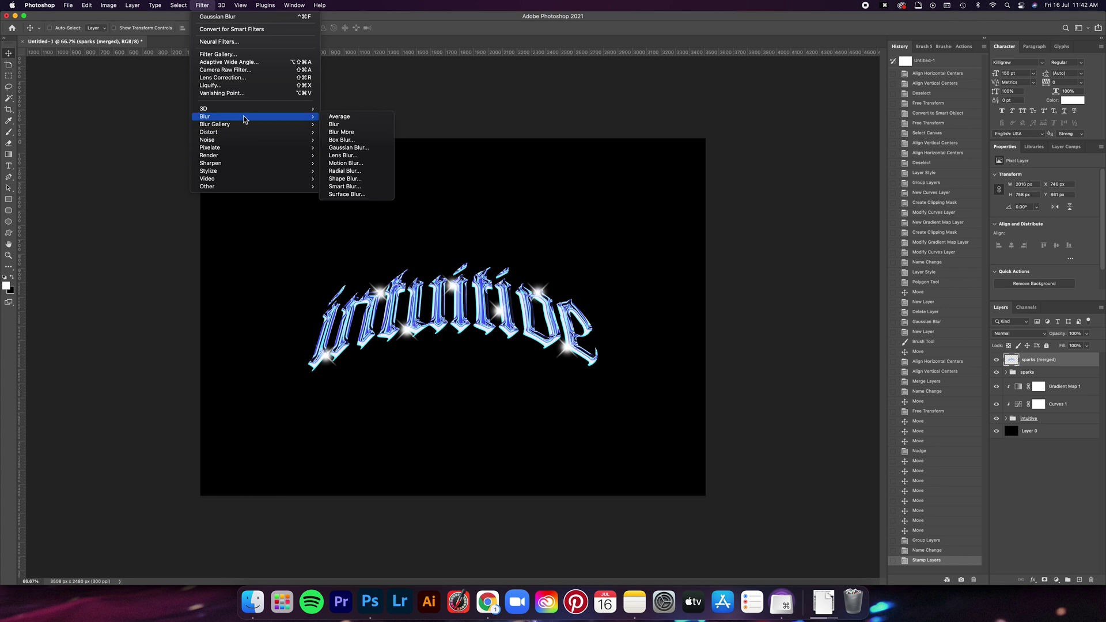
click(370, 148)
key(Return)
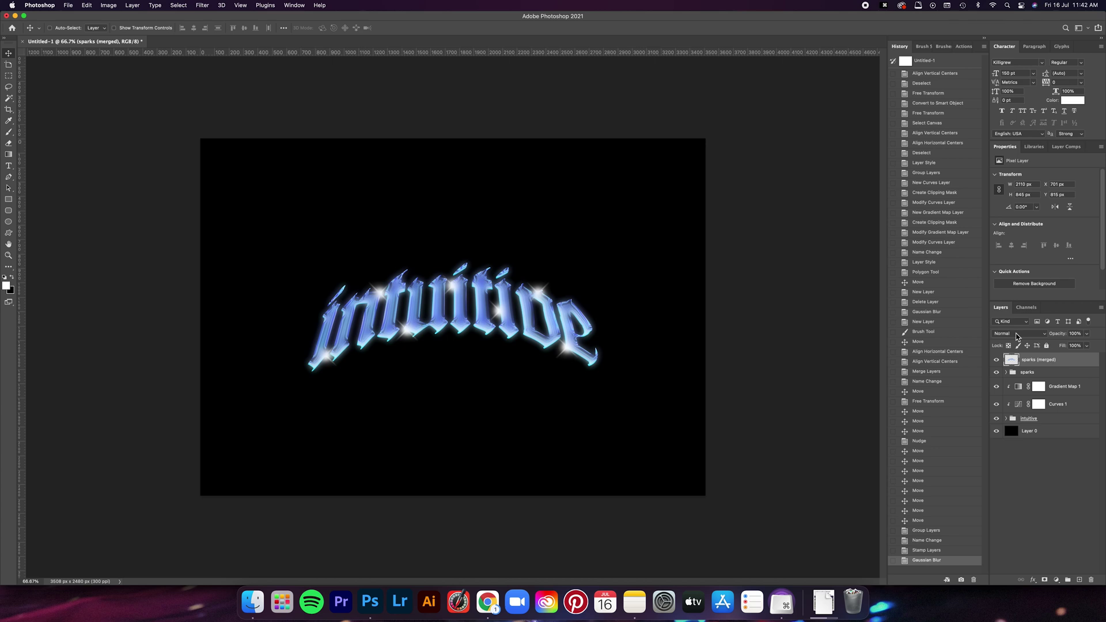
Set the blurred sparks layer to Lighten blend mode at 70% opacity.
click(1017, 335)
click(1017, 334)
click(1024, 334)
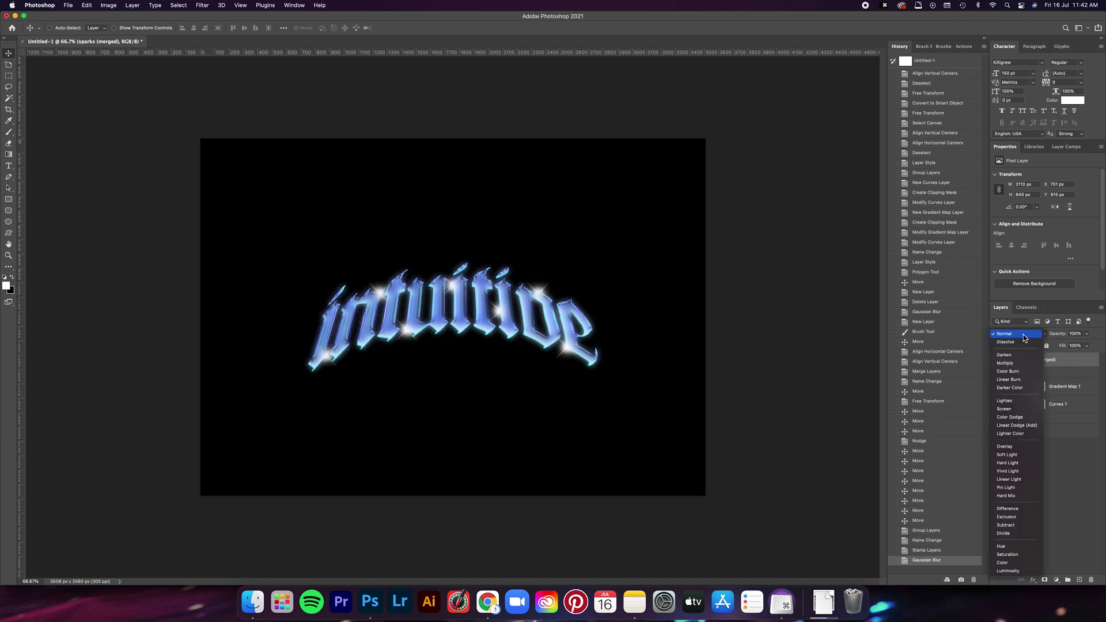
click(1004, 400)
key(7)
key(super+1)
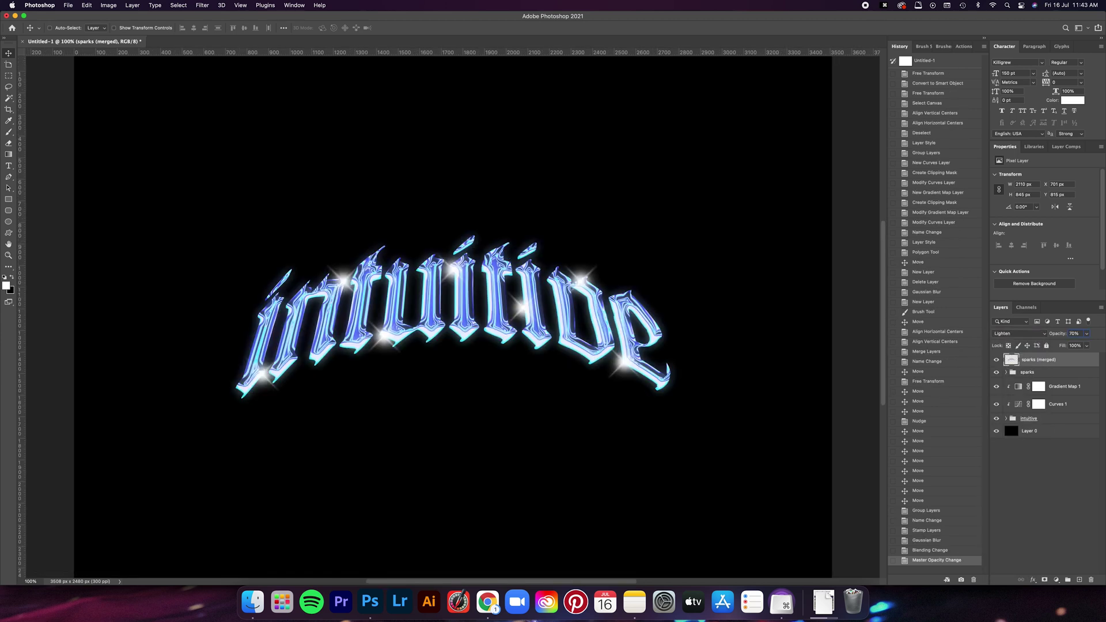
key(Return)
key(super+0)
key(super+minus)
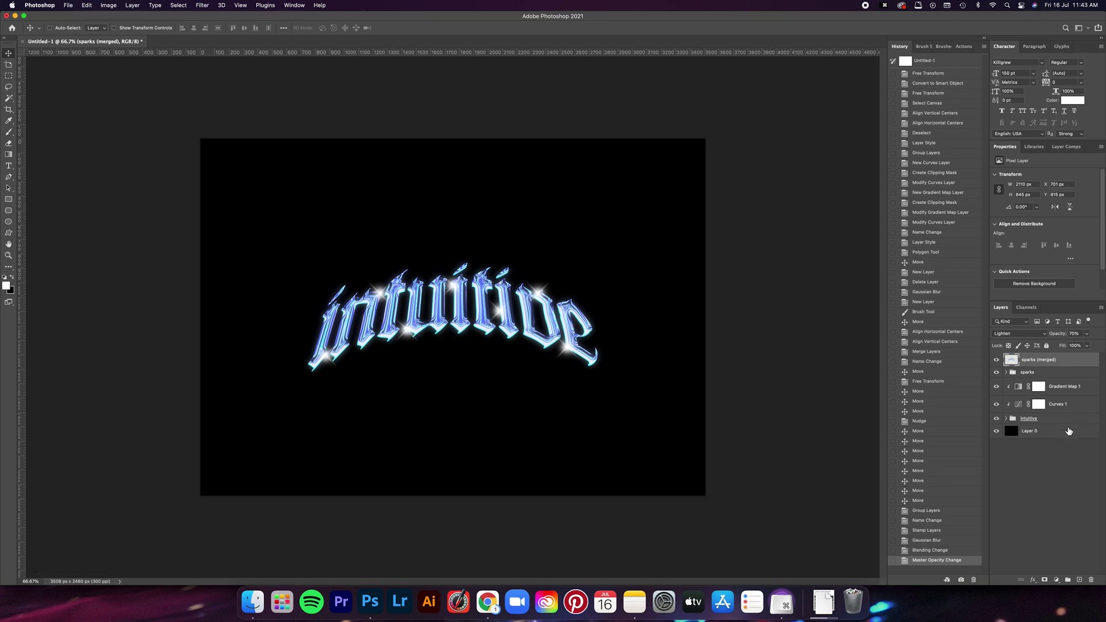
click(1059, 437)
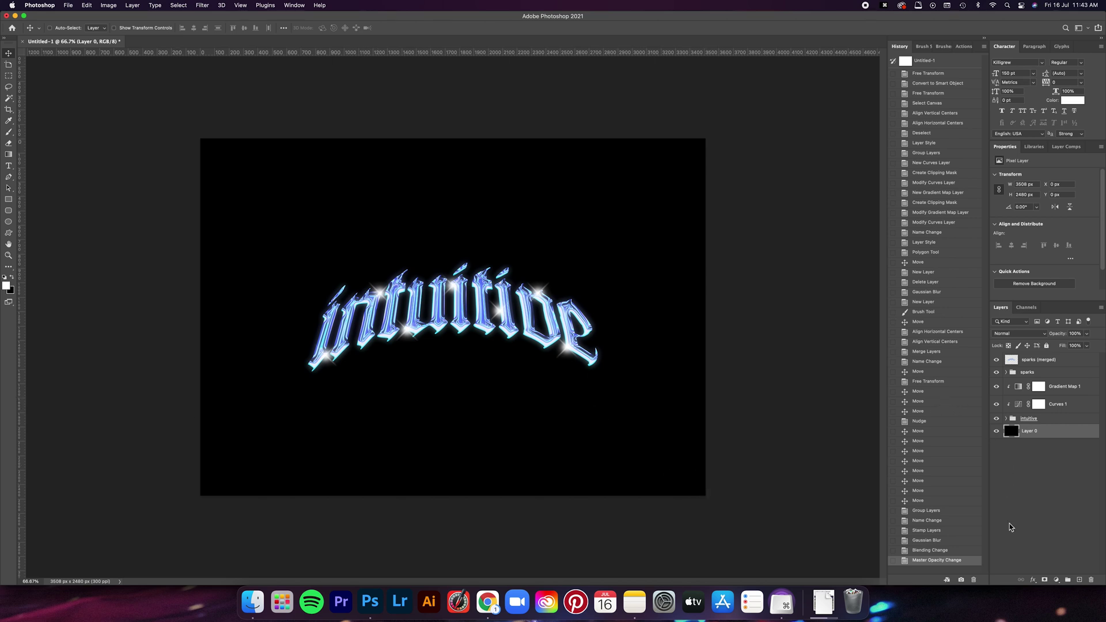
Add a Gradient Overlay to Layer 0, trimming a blue preset to a dark-to-blue two-stop gradient.
click(1033, 579)
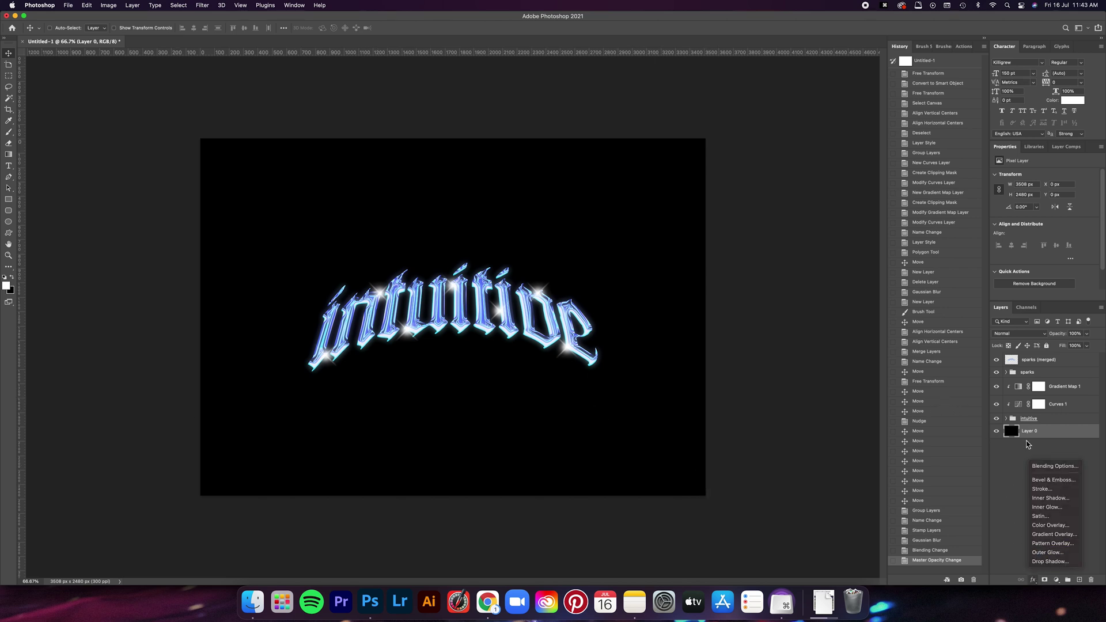
click(1033, 580)
click(1026, 581)
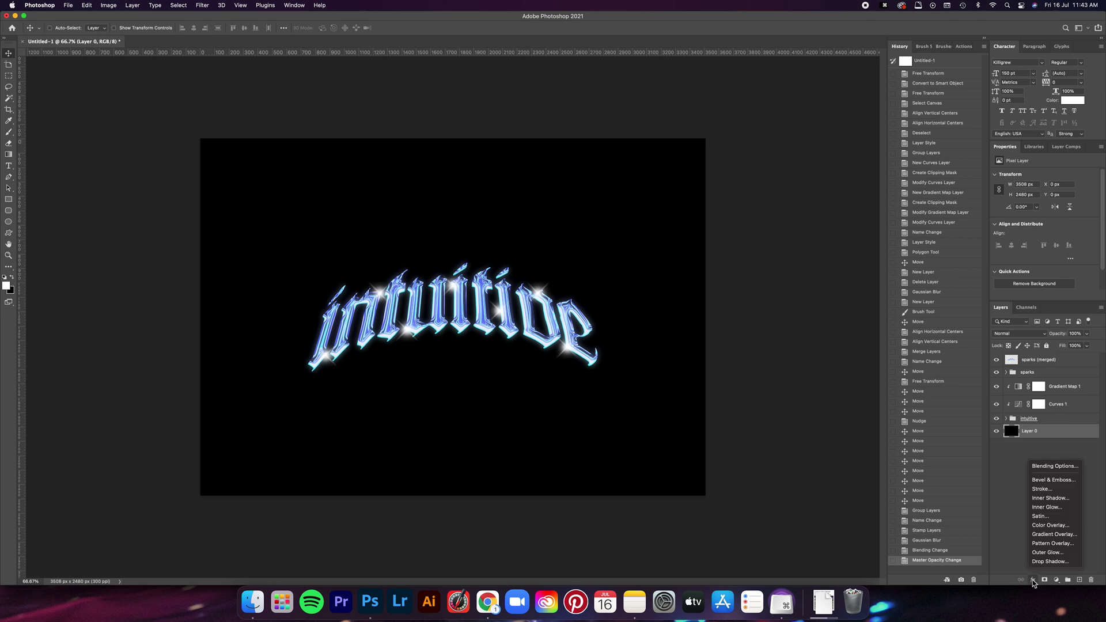
click(1051, 529)
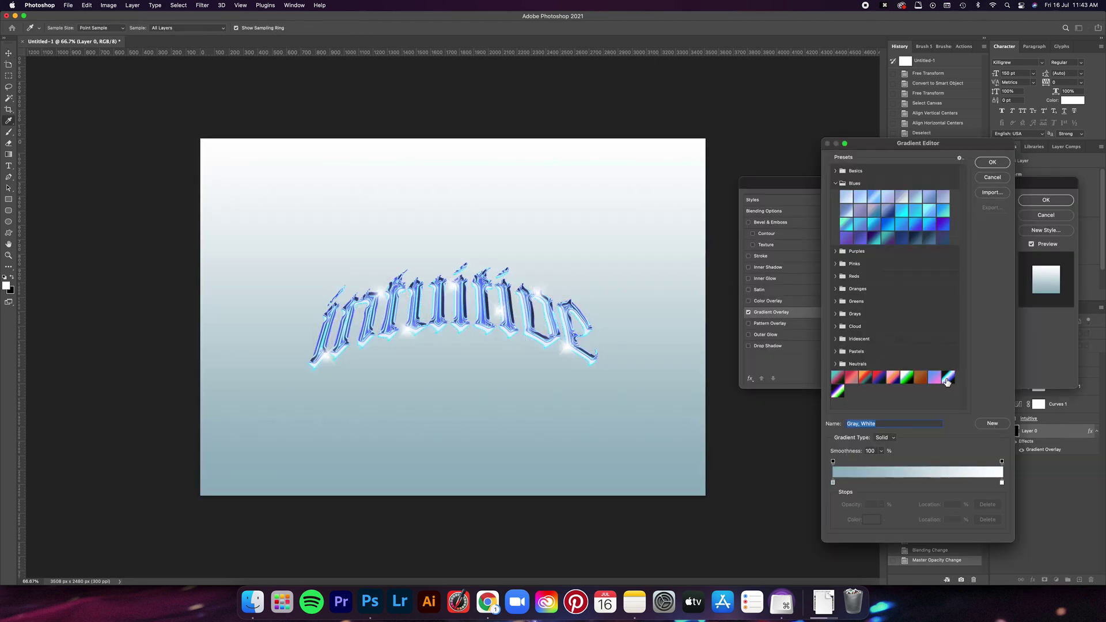
click(948, 380)
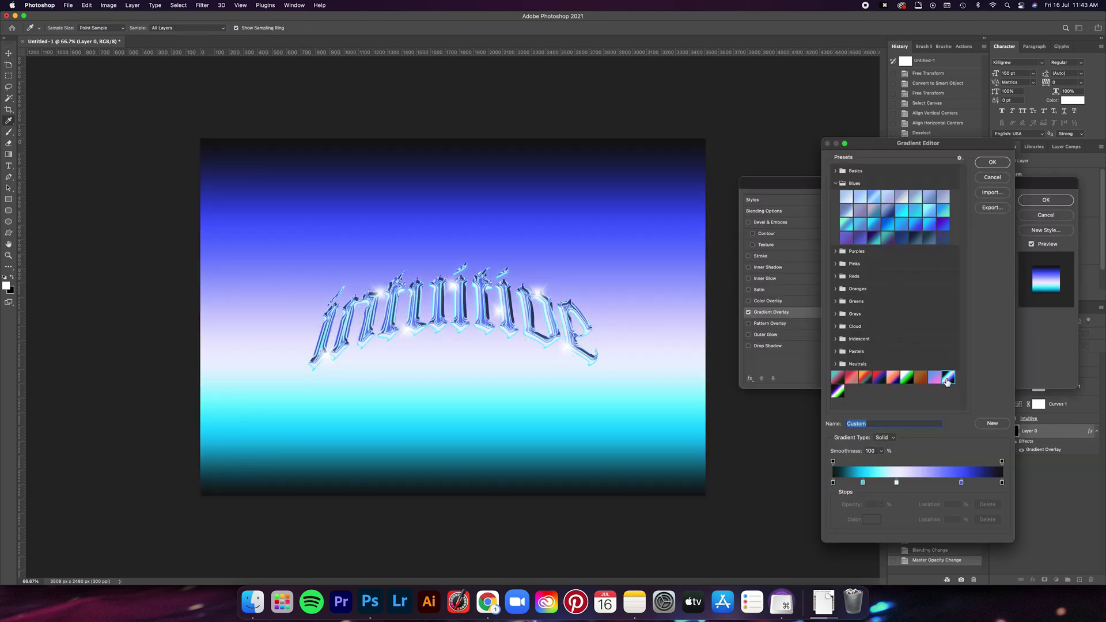
drag(897, 483, 893, 522)
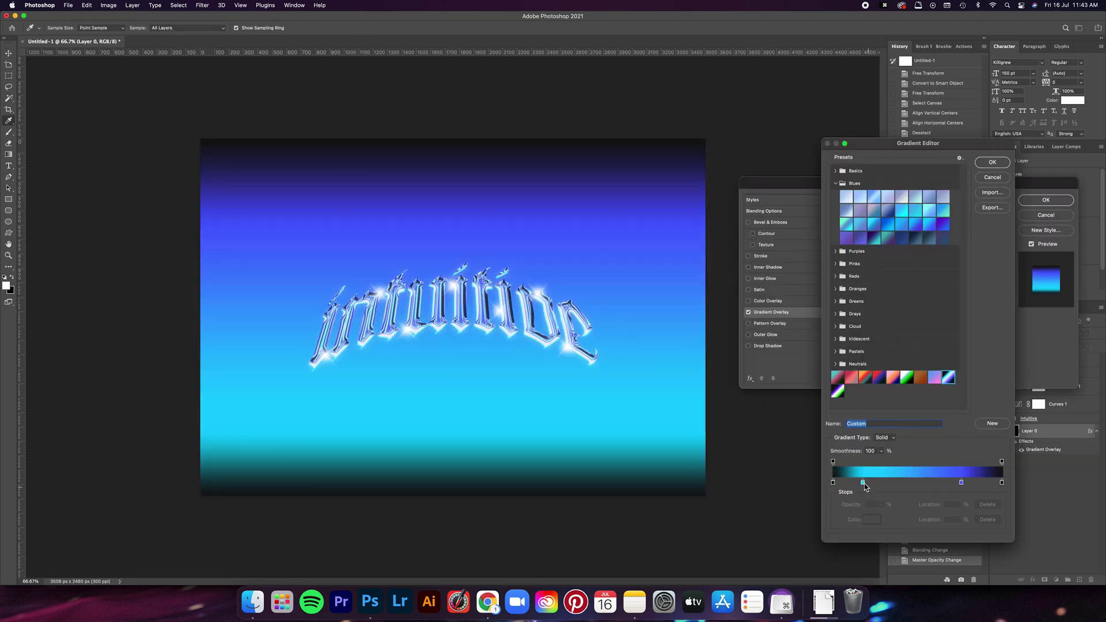
drag(862, 483, 853, 504)
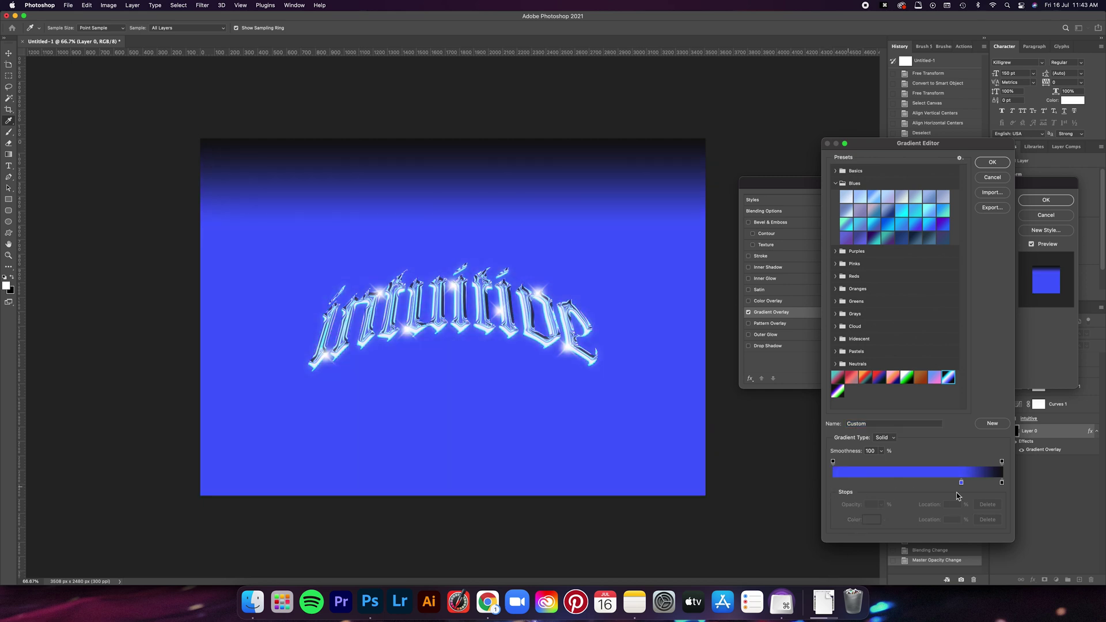
drag(961, 483, 821, 483)
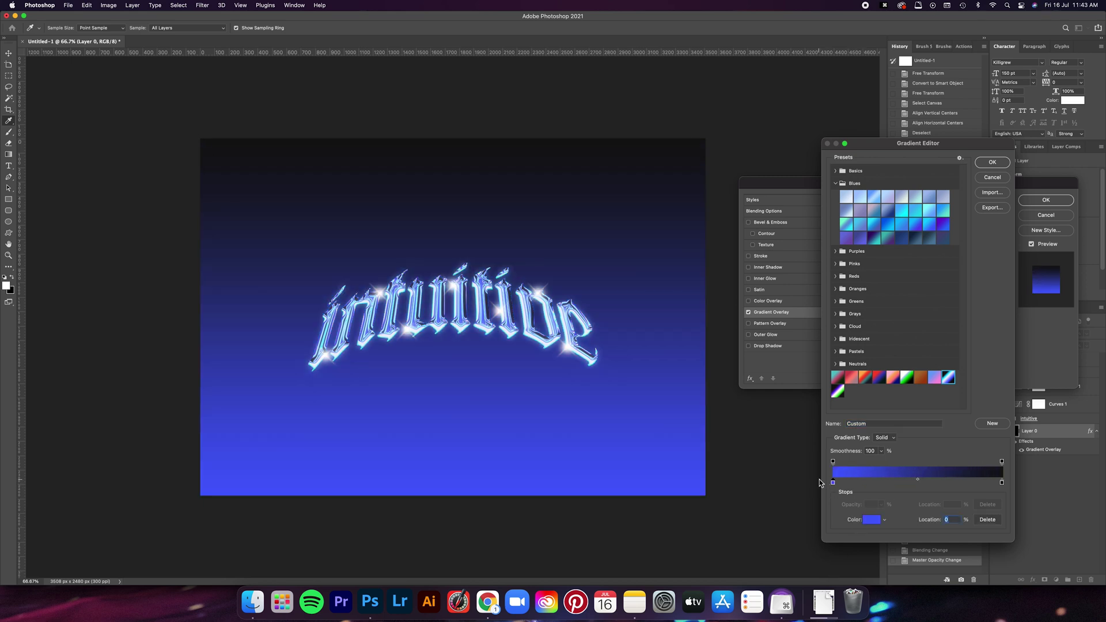
Apply the gradient overlay, then drag it down so the top stays dark and blue sits at the bottom.
click(992, 162)
click(1047, 200)
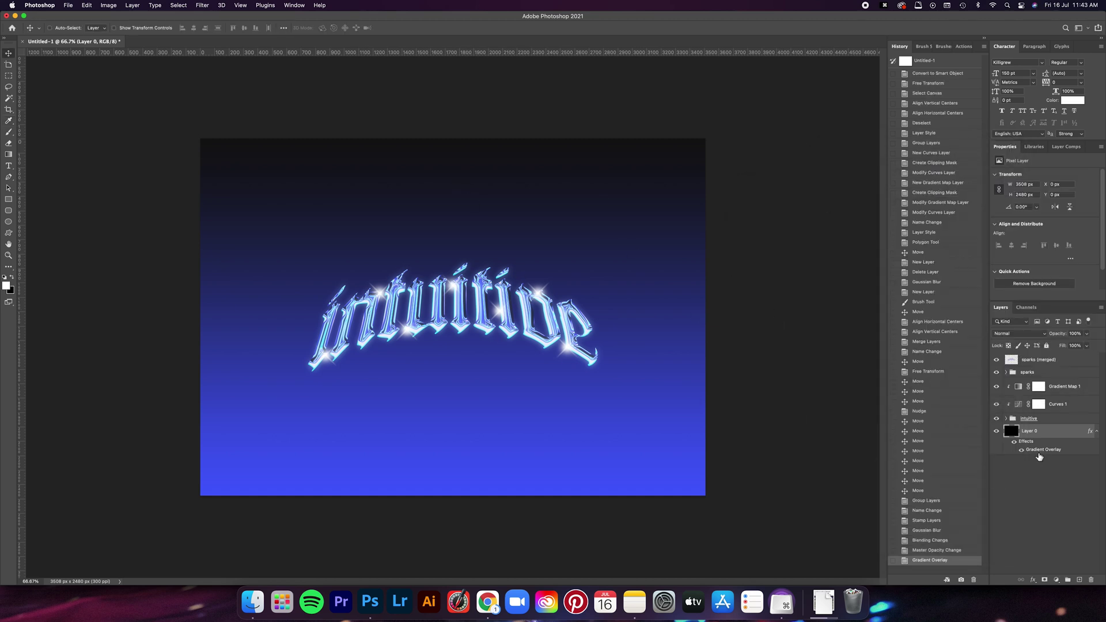
double_click(1042, 450)
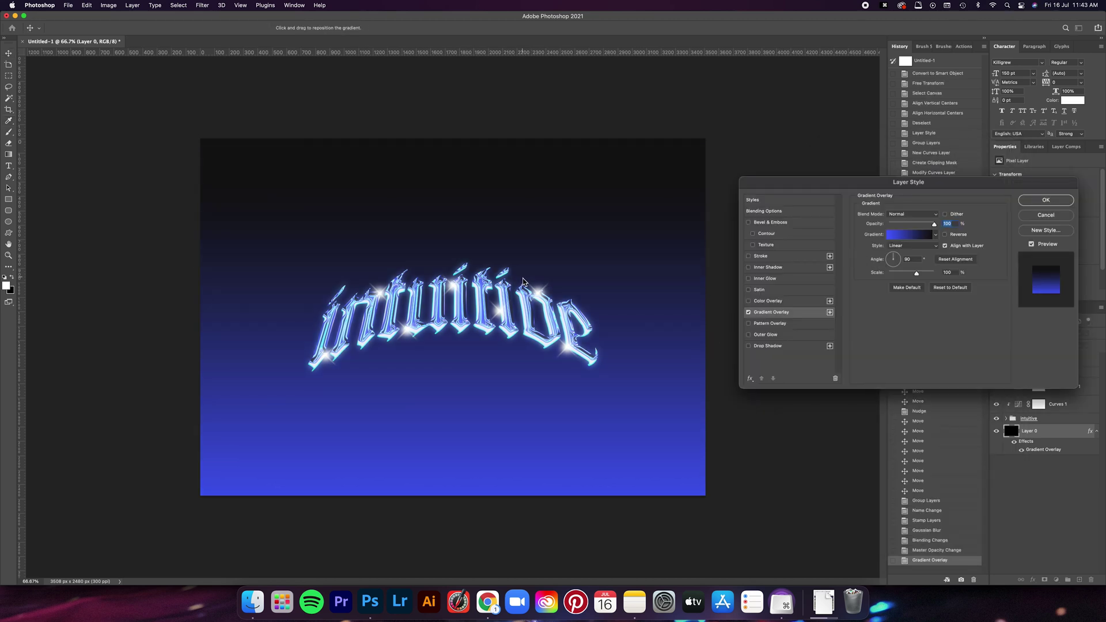
drag(522, 348, 522, 378)
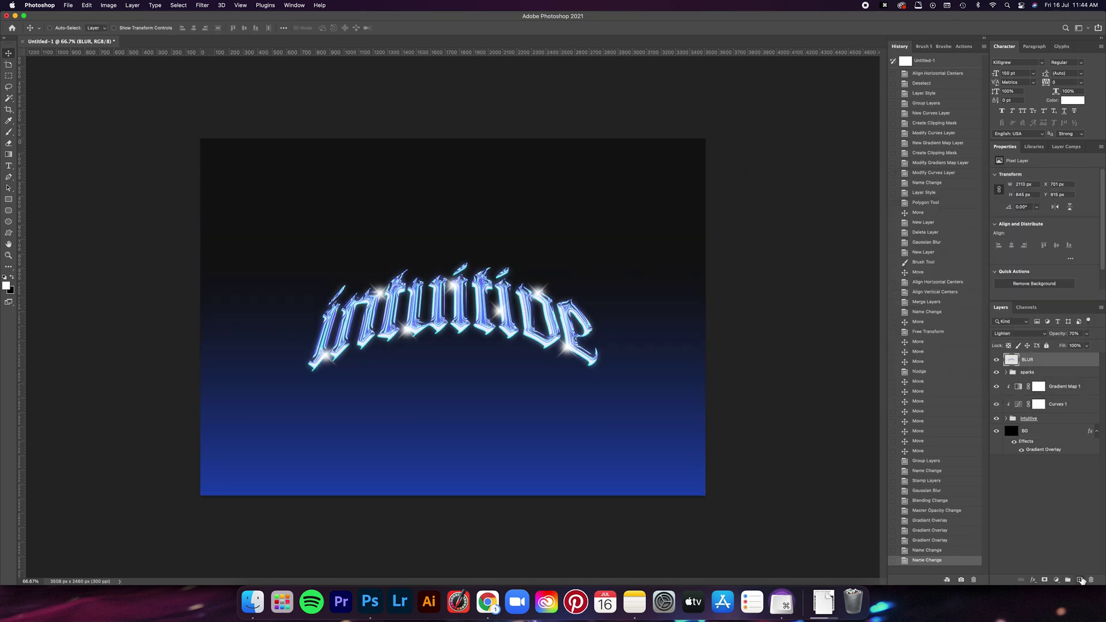
Add a new top layer filled with 50% gray.
click(1080, 580)
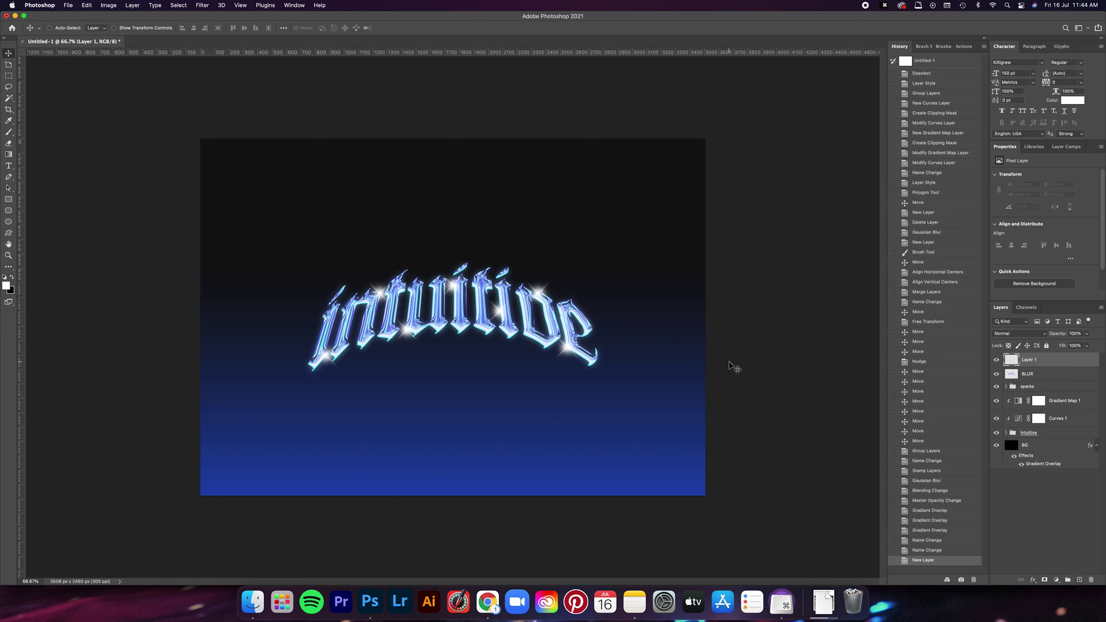
key(shift+BackSpace)
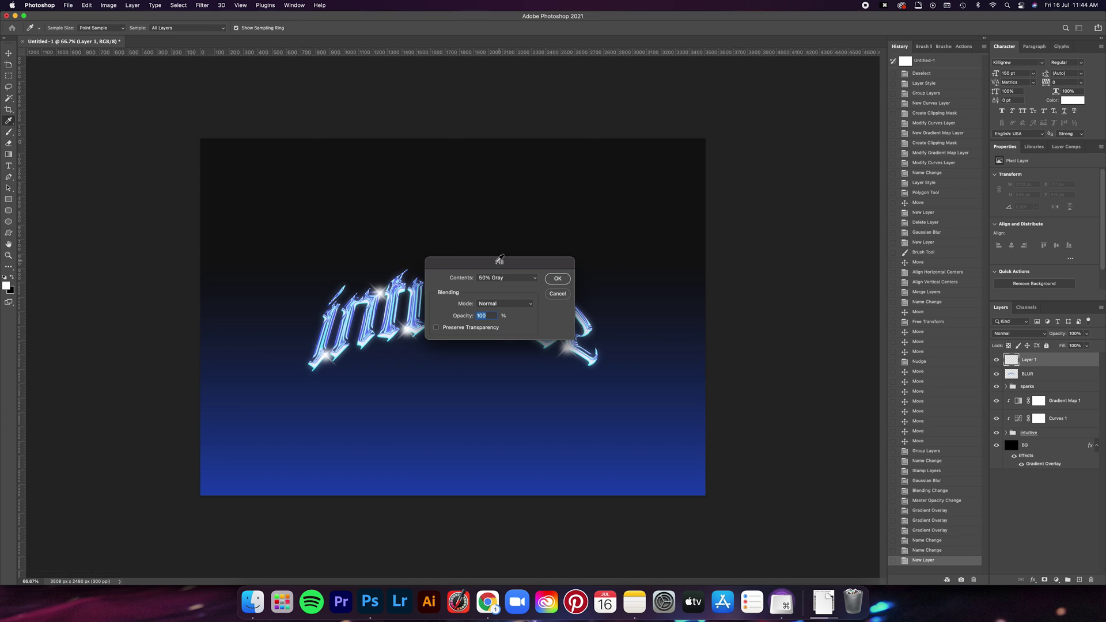
click(494, 279)
click(443, 277)
click(557, 280)
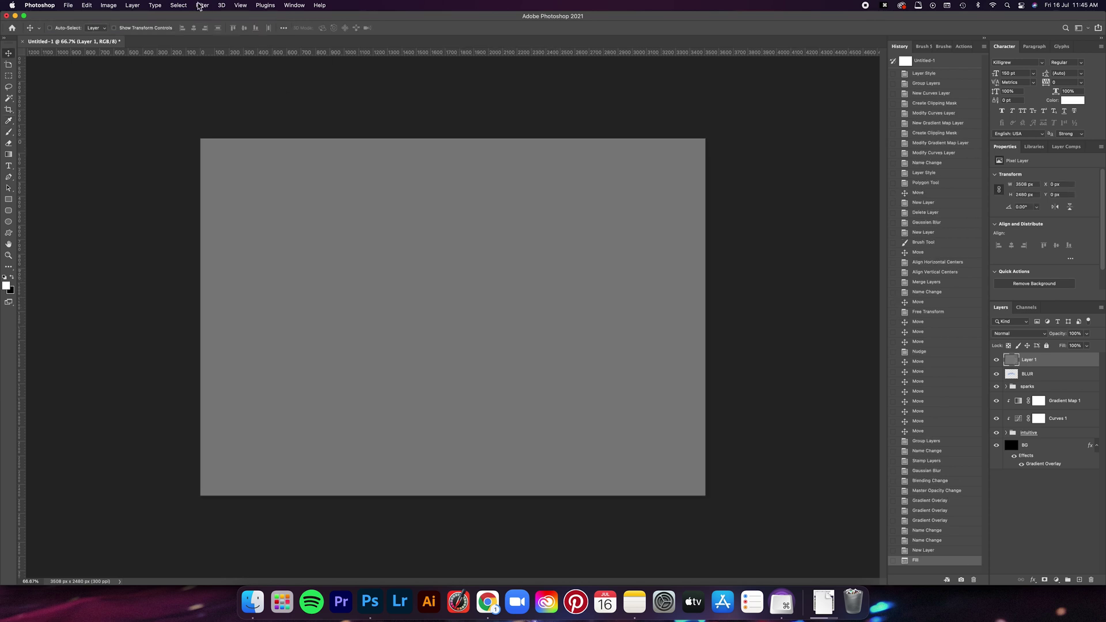
Add 20% monochromatic noise to the gray layer.
click(199, 5)
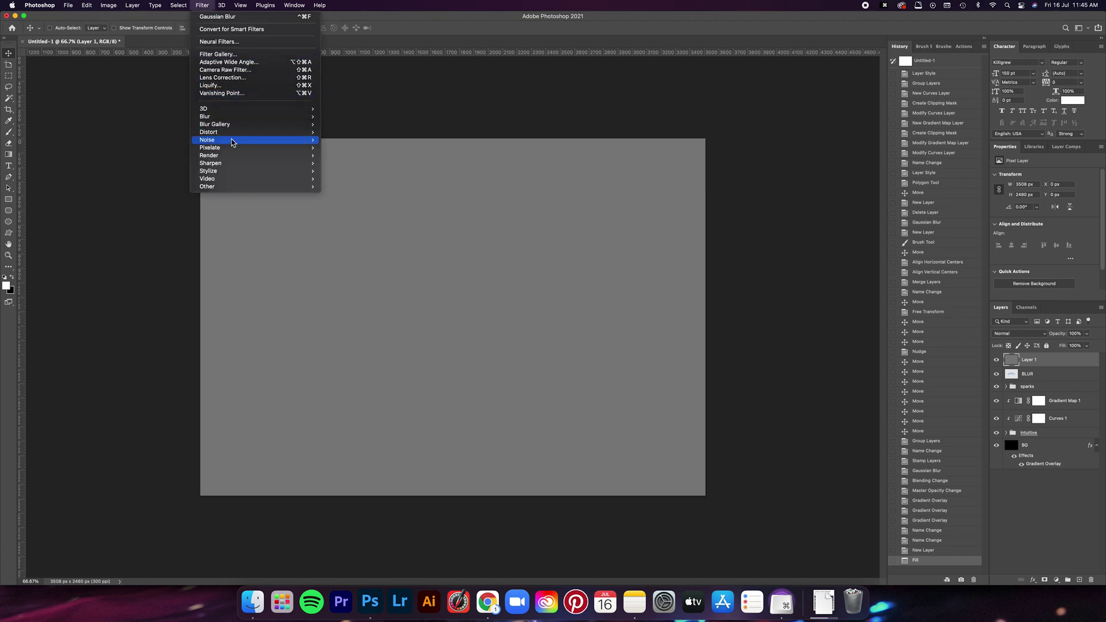
mouse_move(233, 142)
click(345, 140)
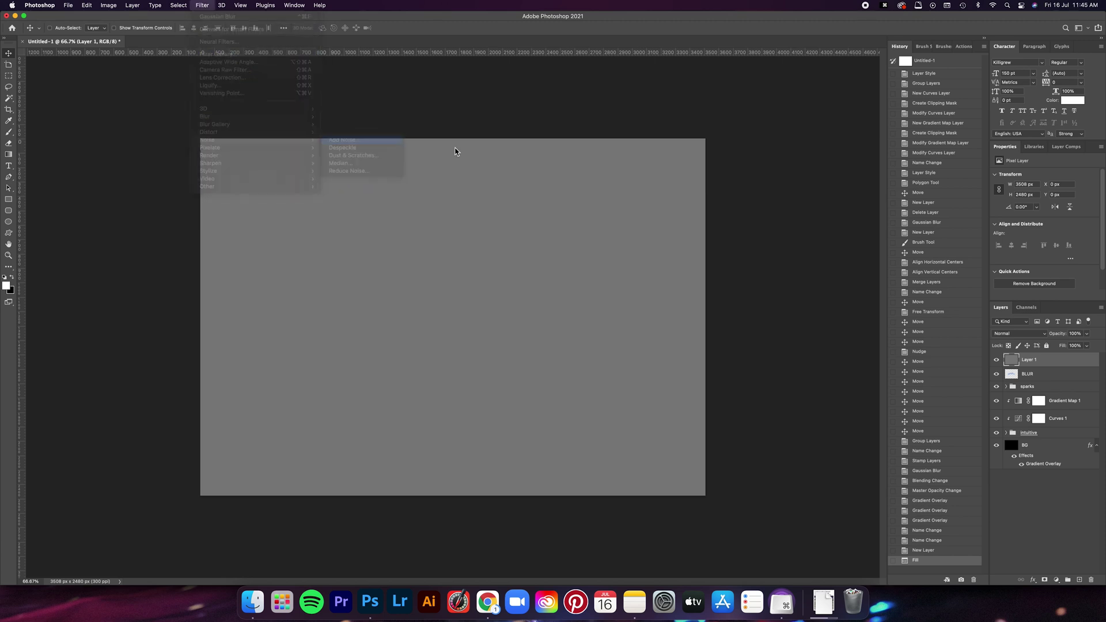
click(664, 415)
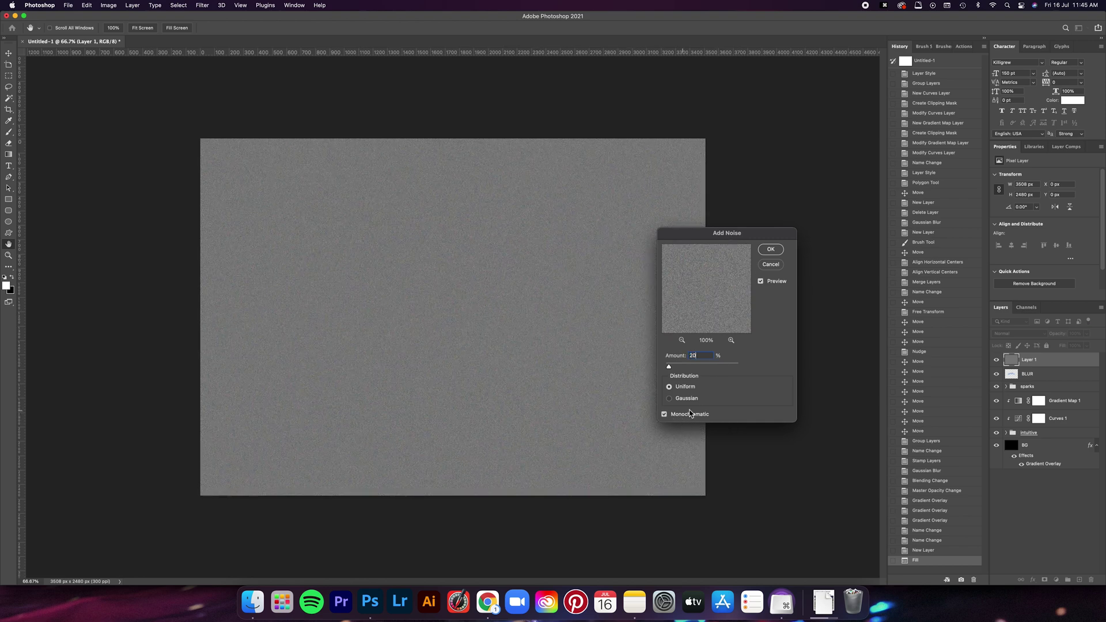
click(771, 249)
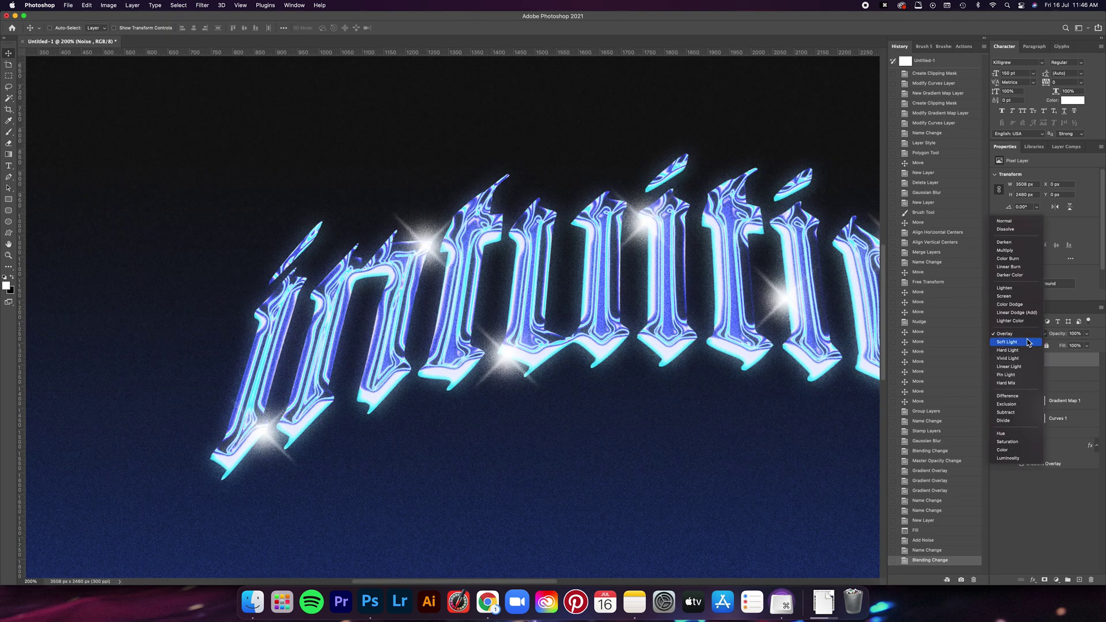
Blend the Noise layer in Soft Light mode at 80% opacity.
click(1008, 342)
key(BackSpace)
key(BackSpace)
key(8)
key(Return)
Zoom out and fit the finished design to the window to review the whole canvas.
key(super+0)
key(super+minus)
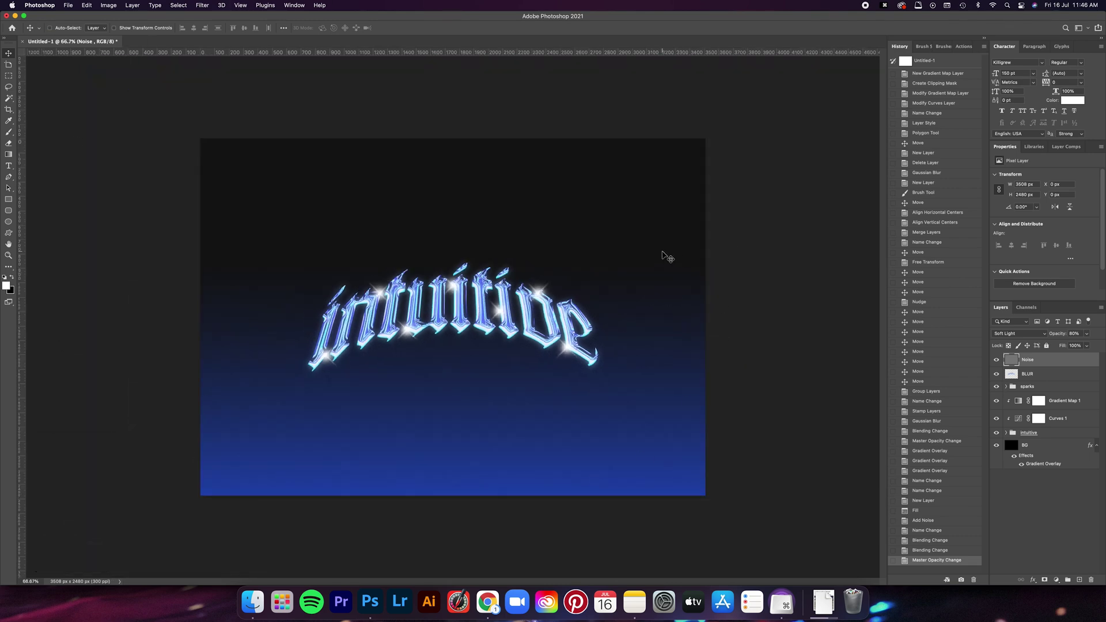
key(super+equal)
key(super+0)
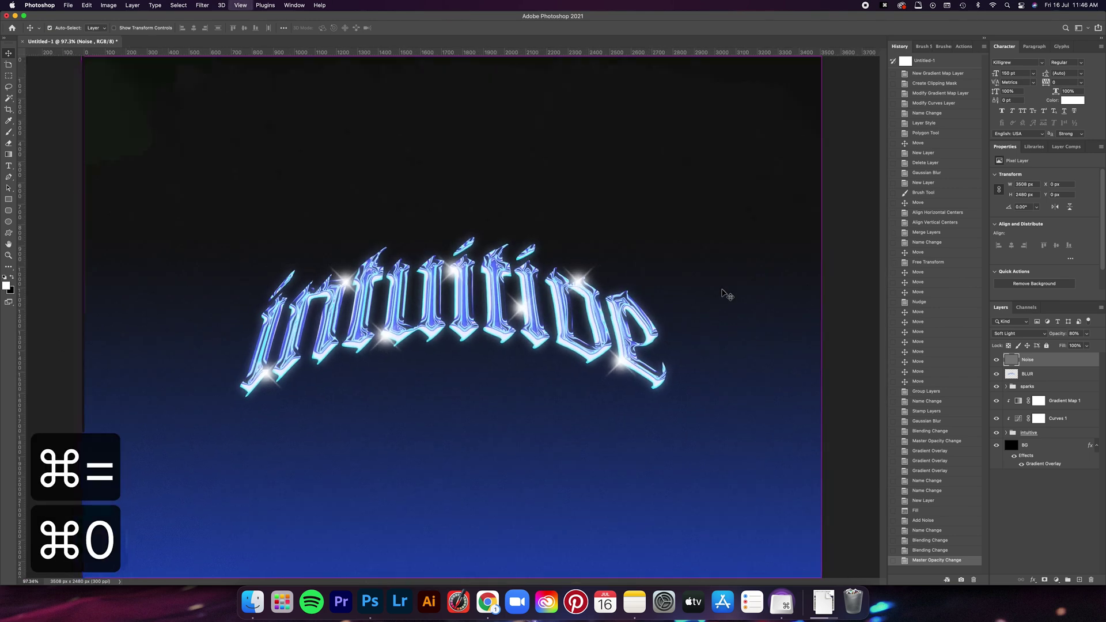